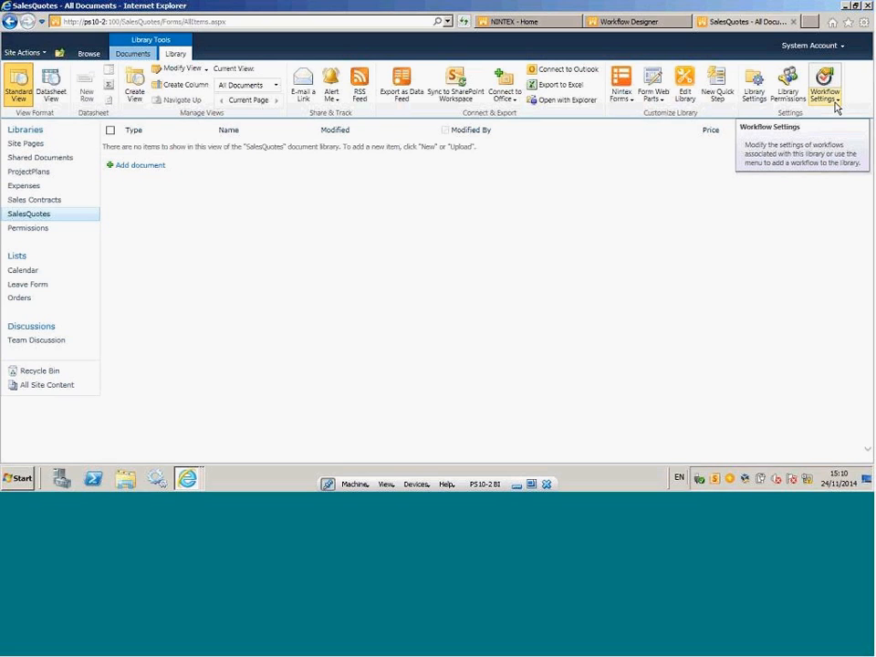
Examine the workflow options of the SalesQuotes library and the site-level Nintex Workflow 2010 commands.
click(839, 103)
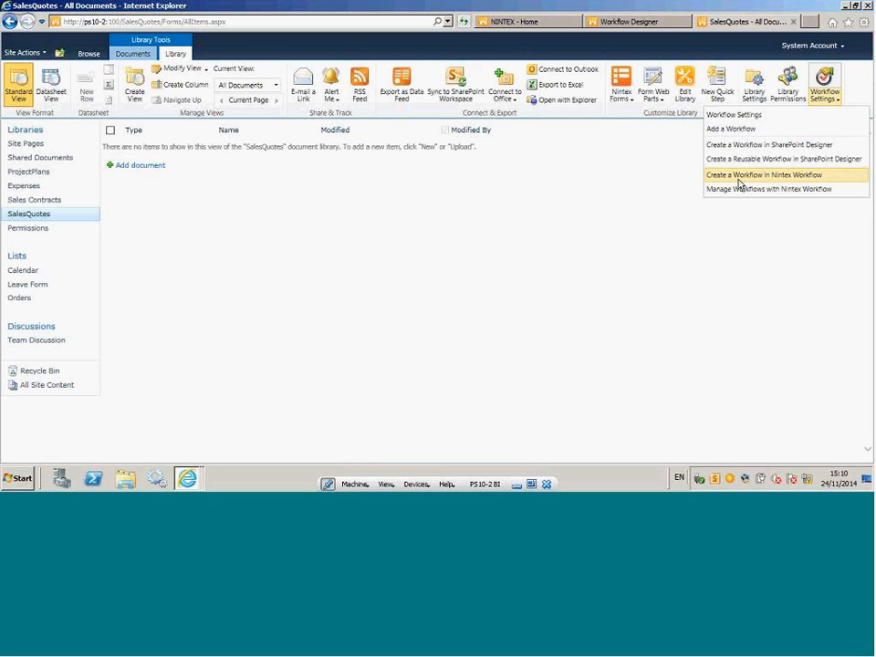
click(641, 236)
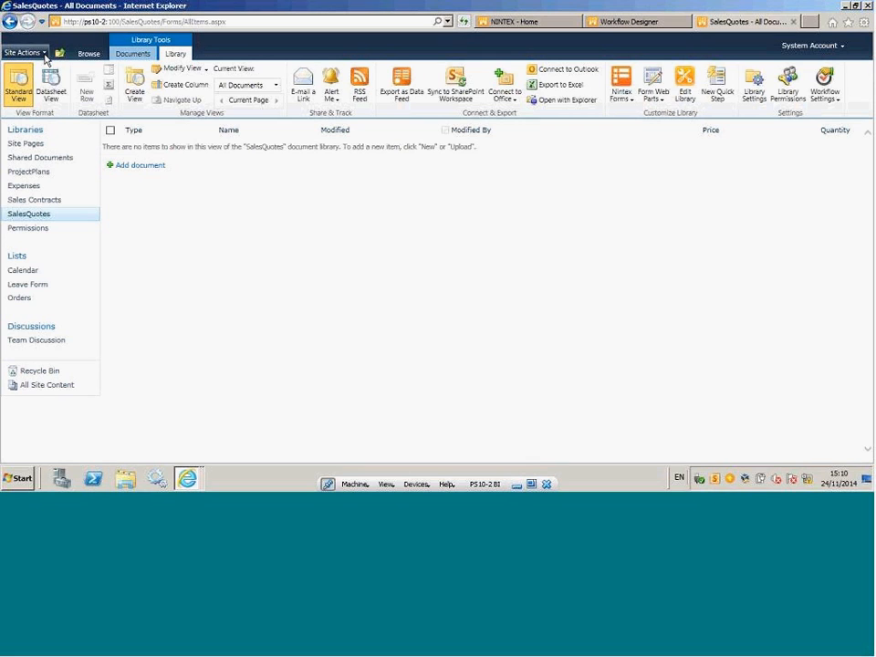
click(44, 56)
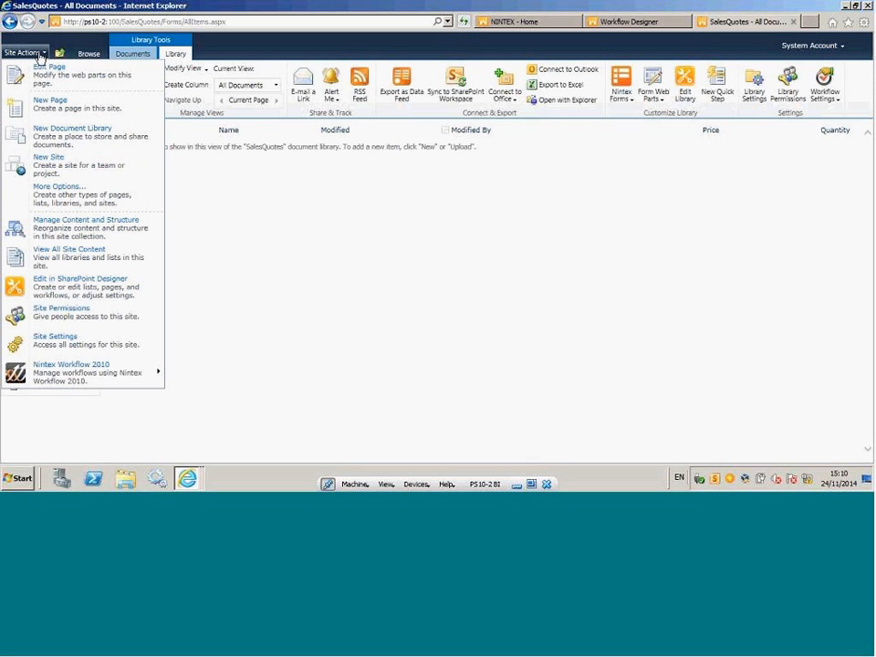
mouse_move(89, 383)
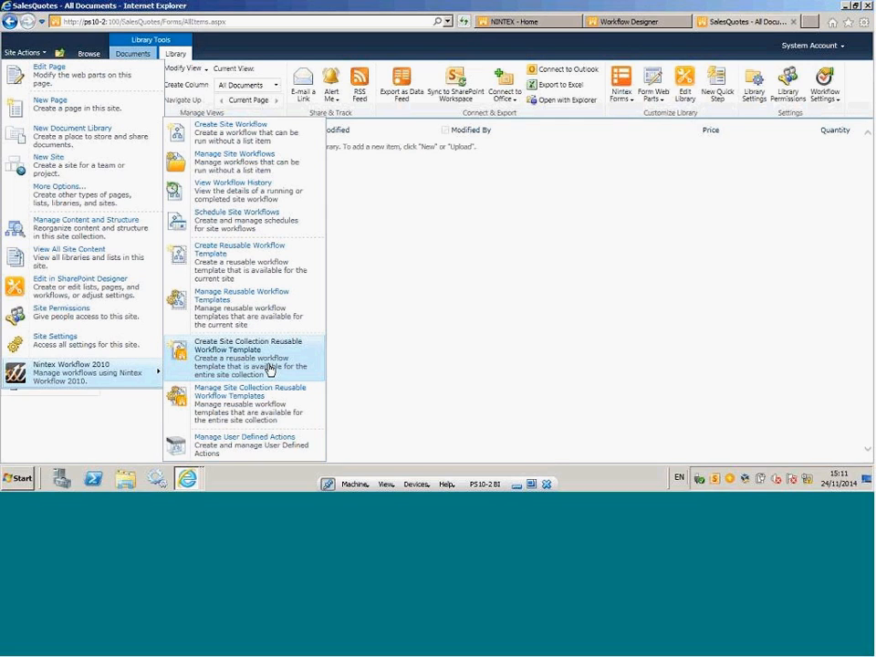
click(539, 279)
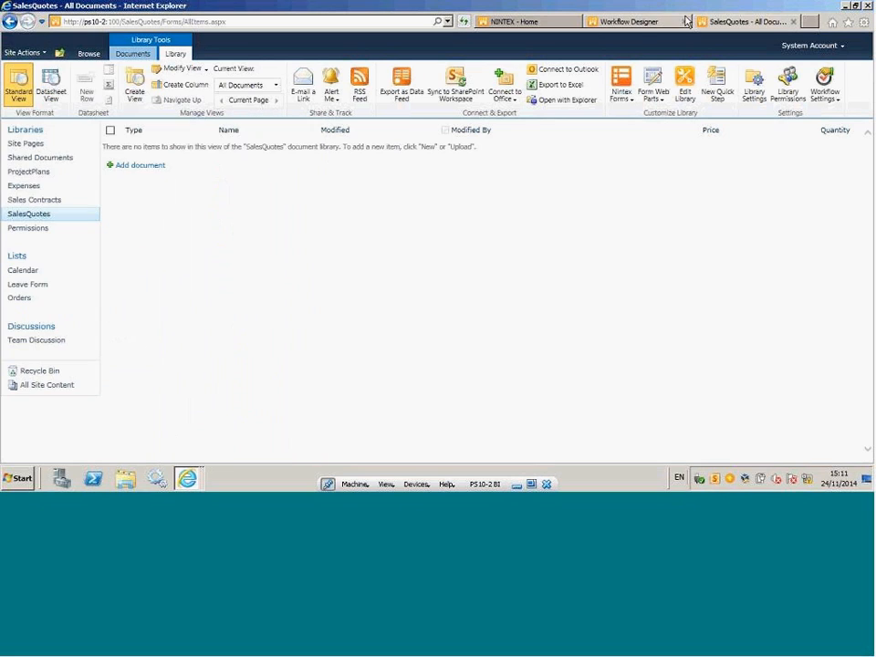
In the already open Workflow Designer page, review the workflow template categories and create a workflow from the Blank template.
click(636, 23)
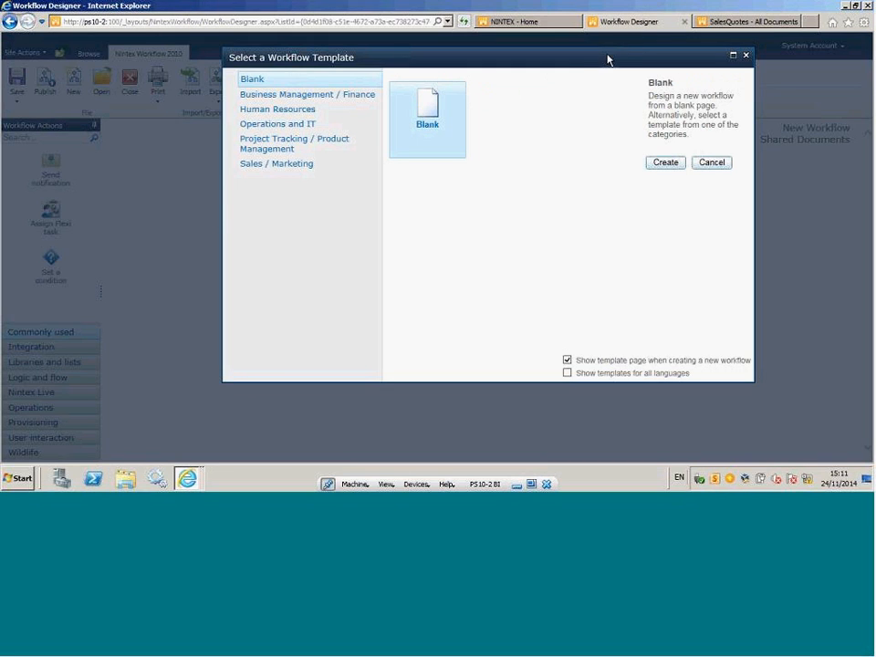
drag(485, 65, 465, 78)
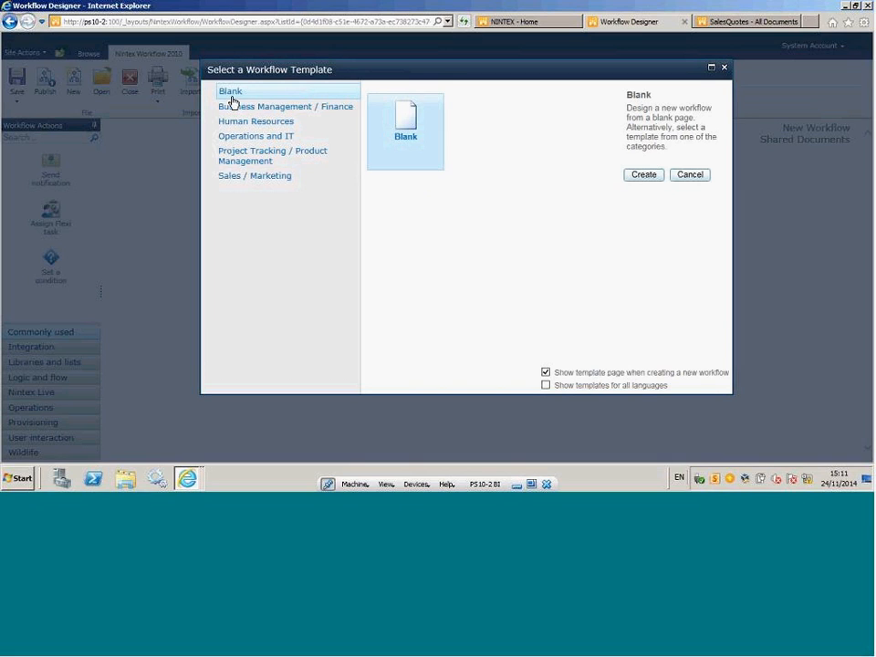
click(282, 110)
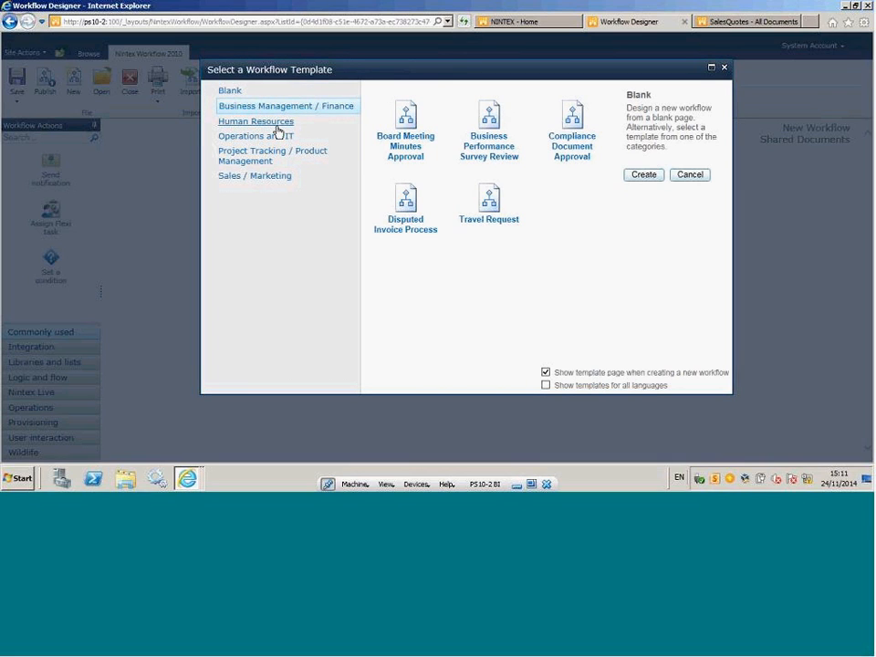
click(277, 122)
click(272, 137)
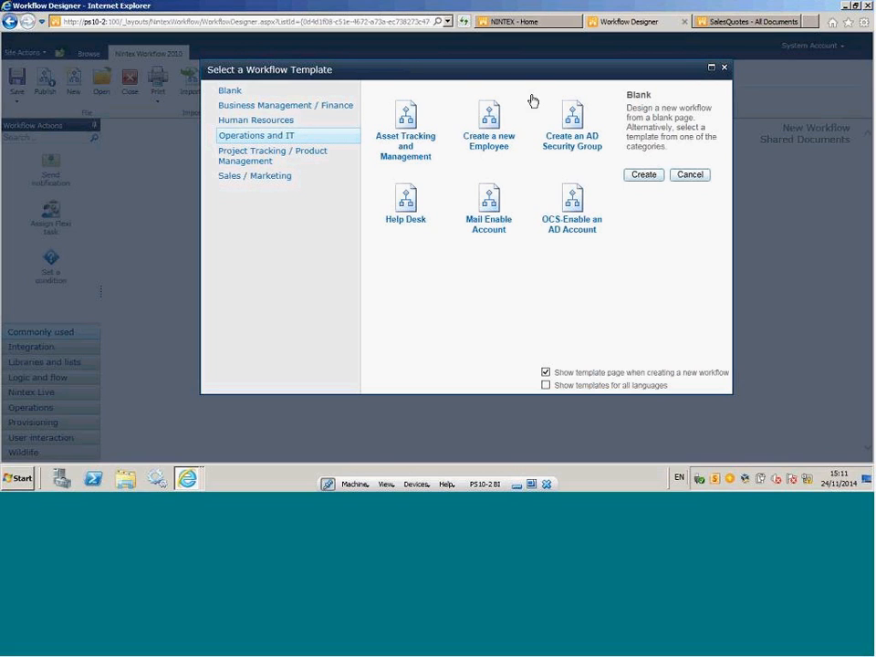
click(248, 161)
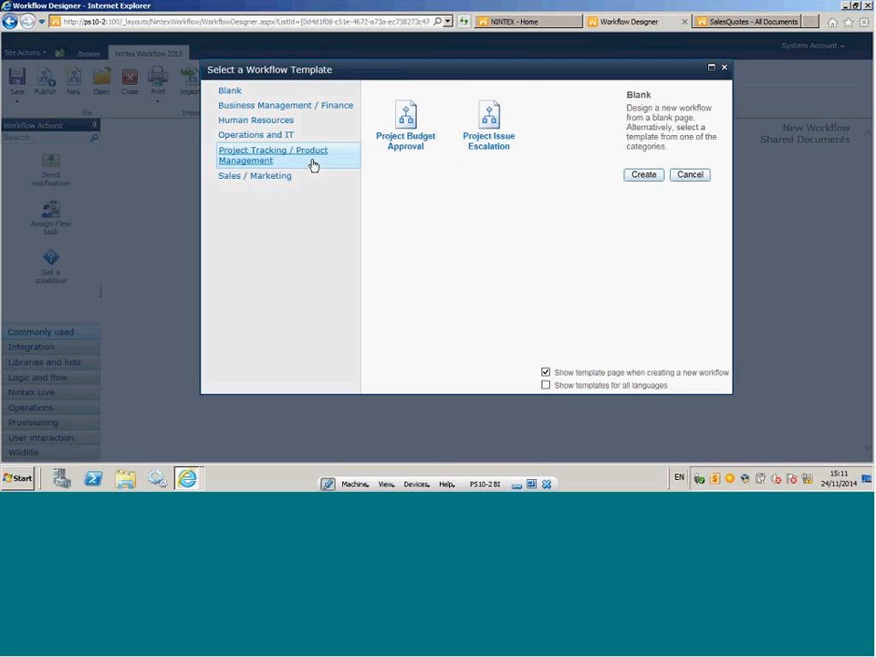
click(224, 91)
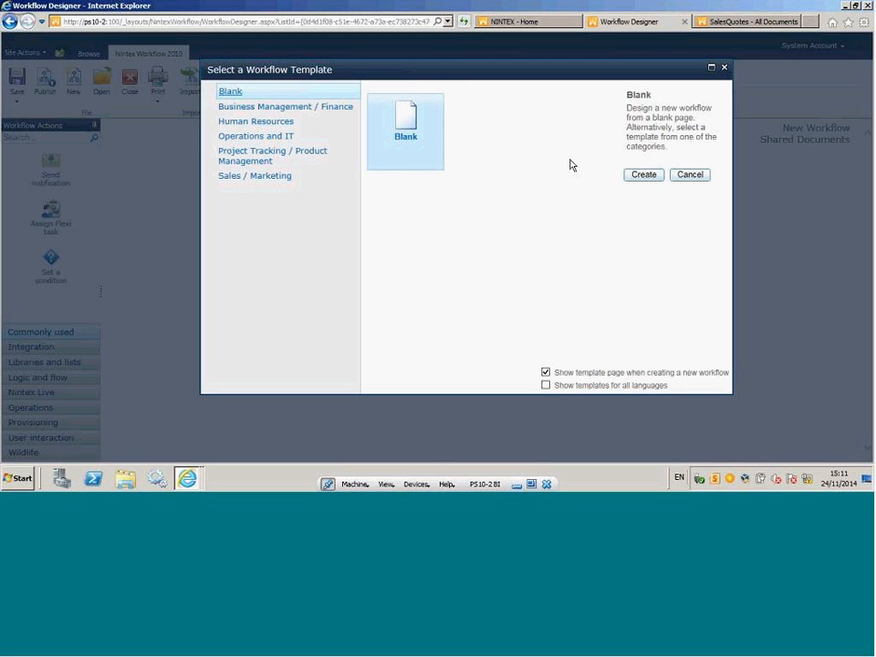
click(642, 177)
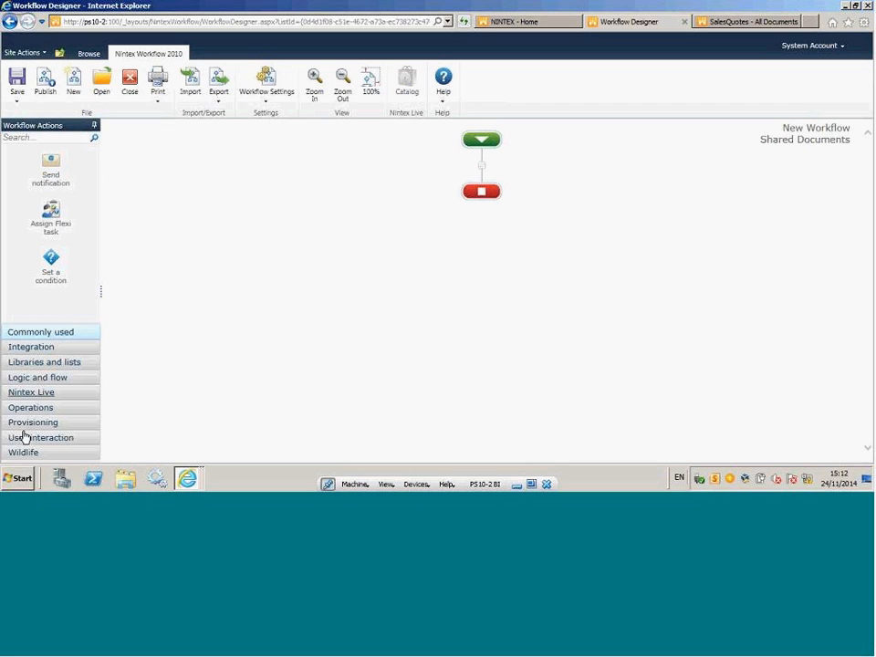
Examine the workflow actions available in the Integration, Libraries and lists, and Provisioning categories.
click(32, 352)
drag(94, 175, 114, 164)
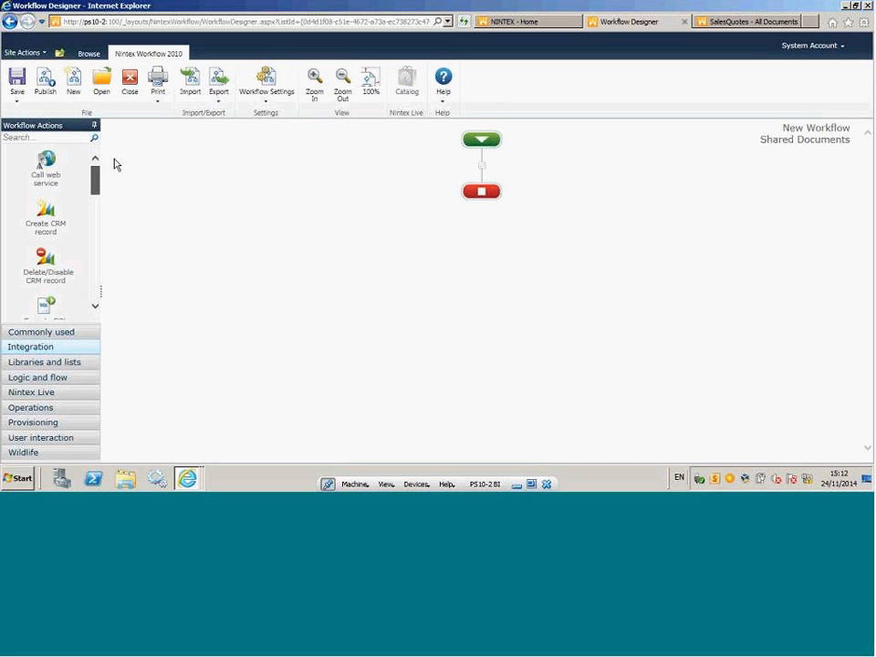
click(61, 364)
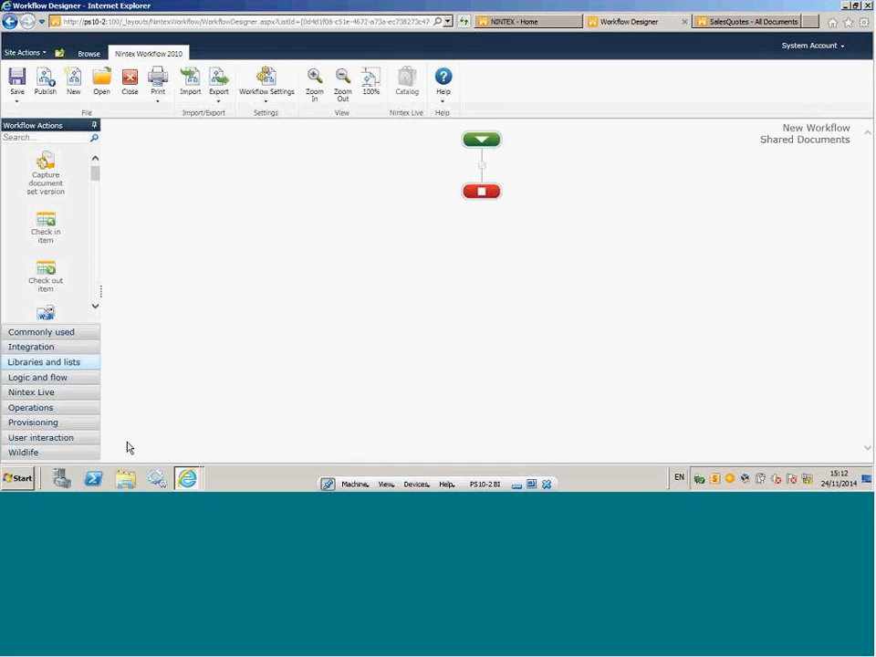
click(42, 425)
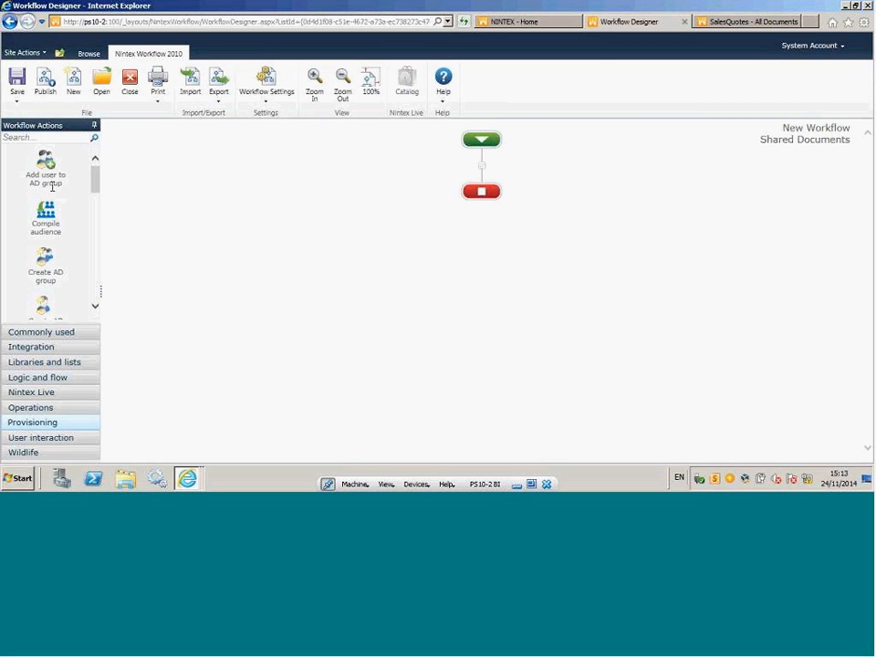
scroll(96, 186, down, 3)
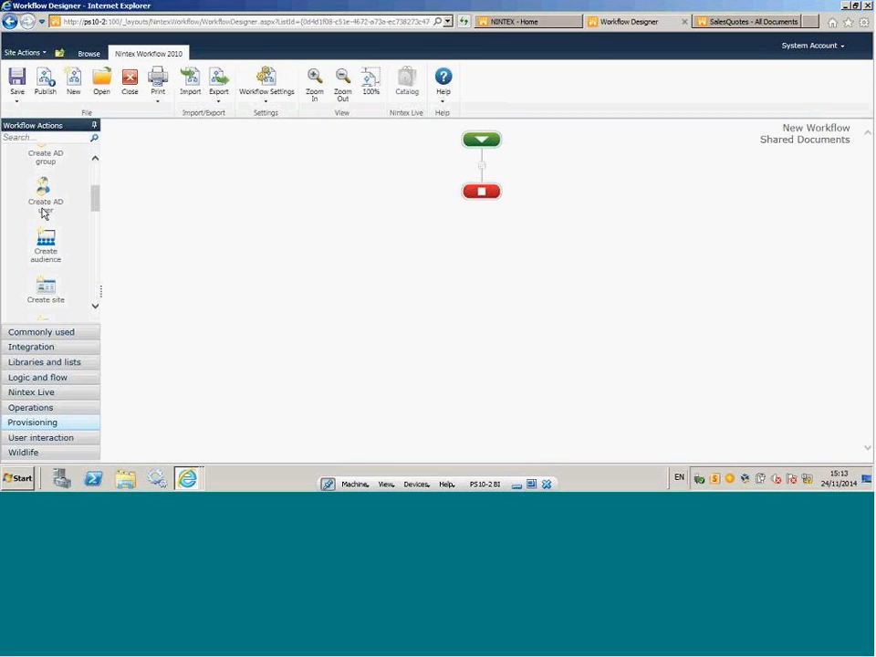
drag(96, 199, 93, 262)
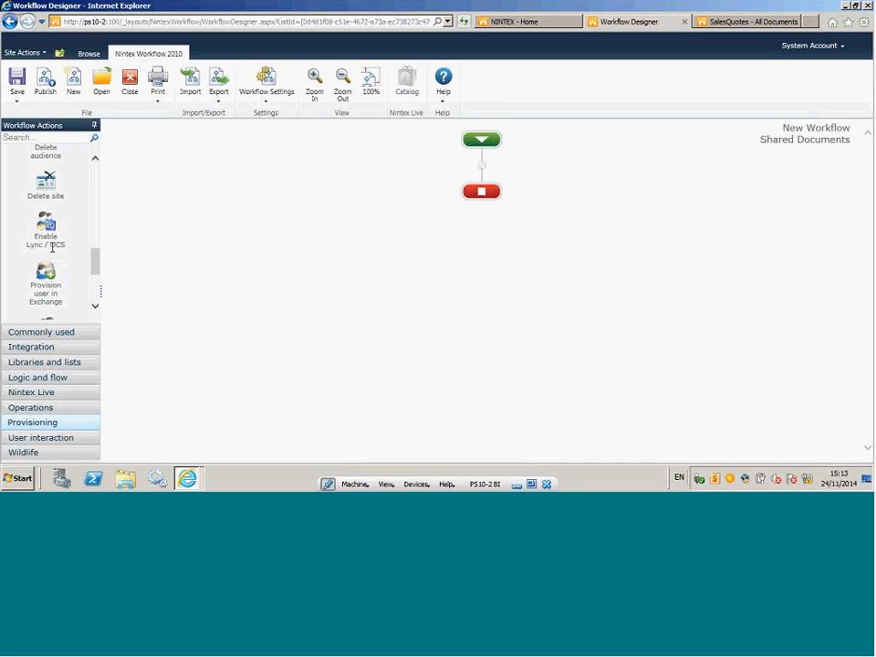
scroll(71, 201, down, 2)
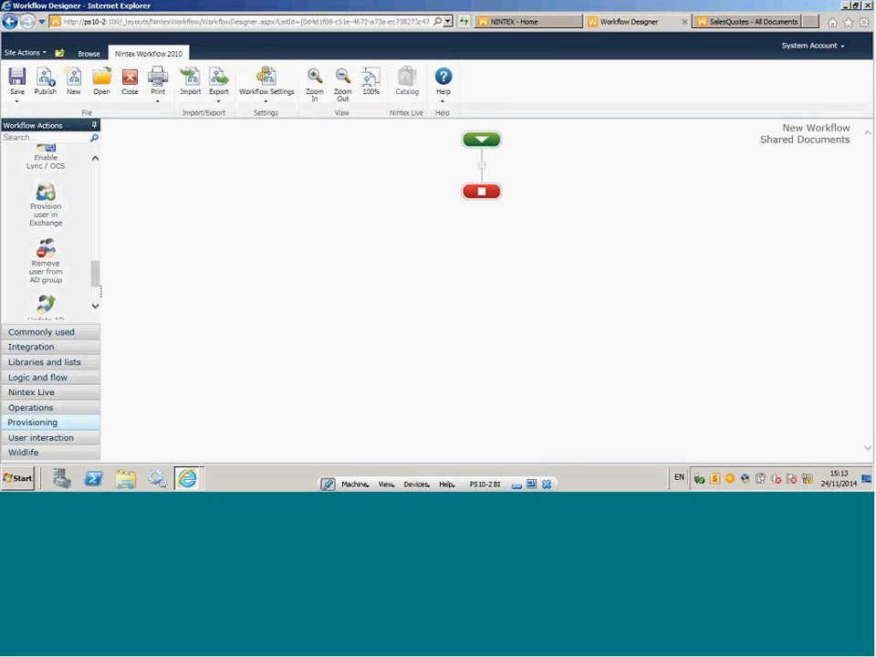
drag(94, 275, 106, 173)
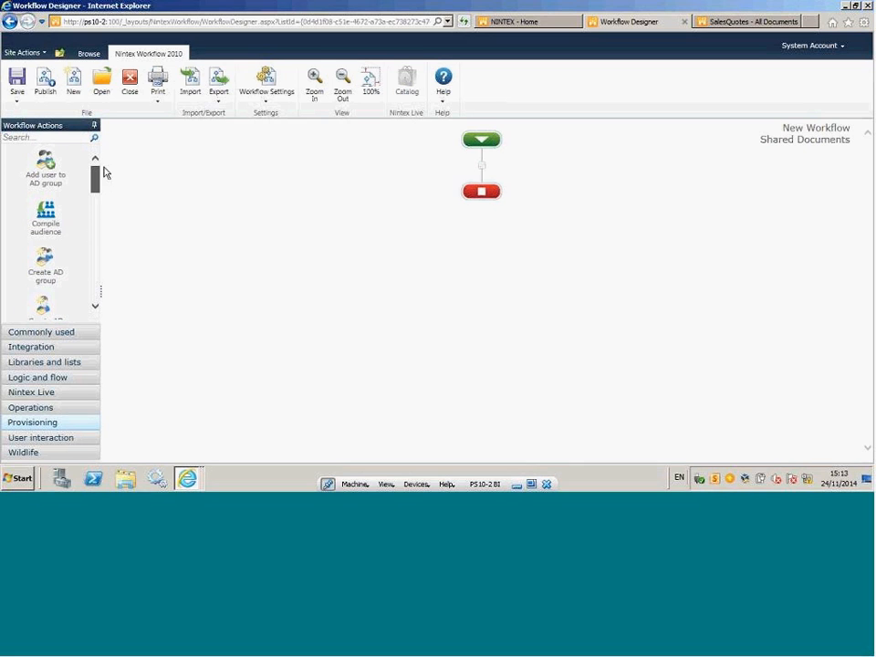
Insert a commonly used Send notification action between the workflow's start and end, and delete it again.
click(59, 334)
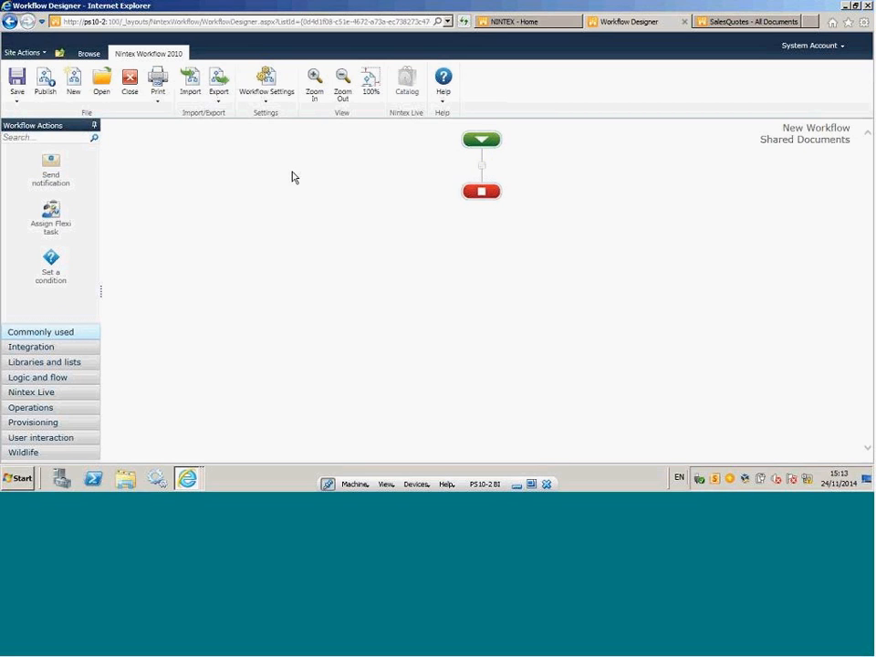
drag(52, 167, 483, 171)
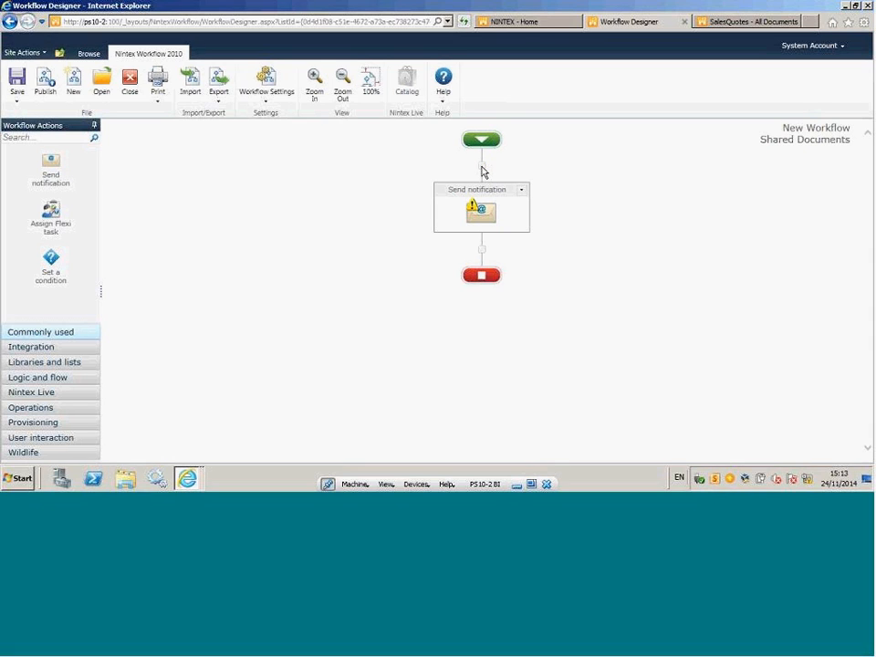
click(521, 191)
click(493, 243)
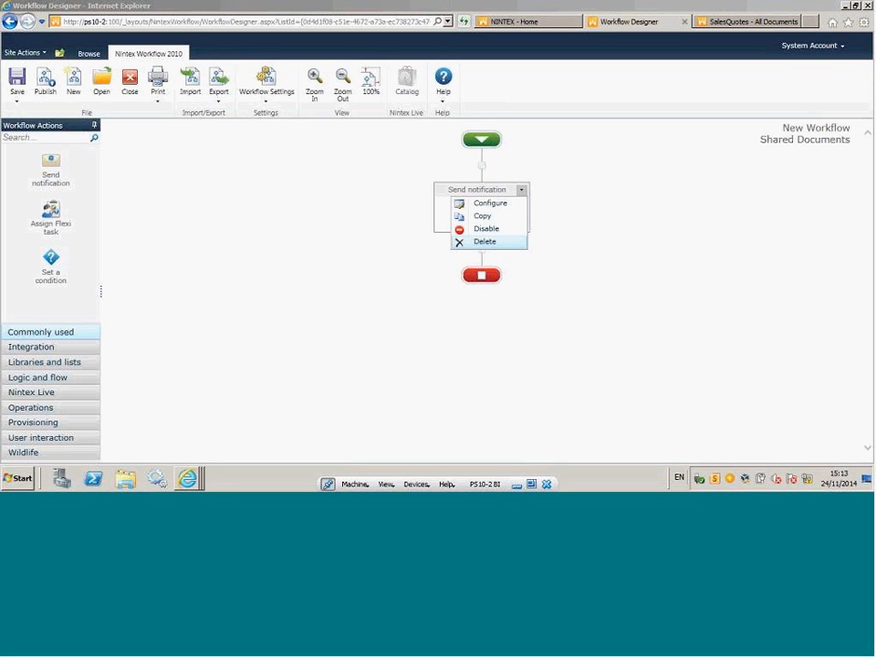
click(455, 279)
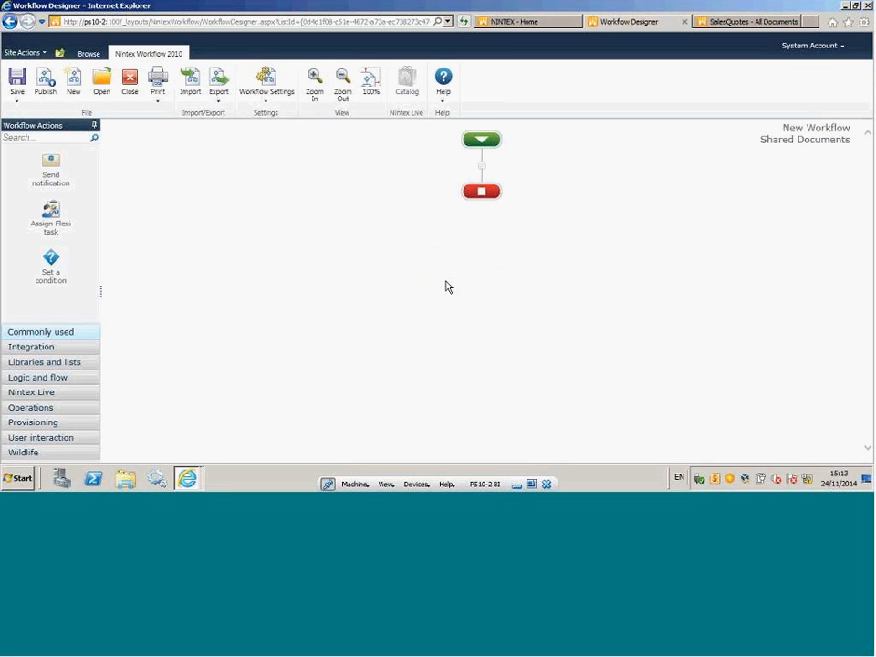
click(481, 168)
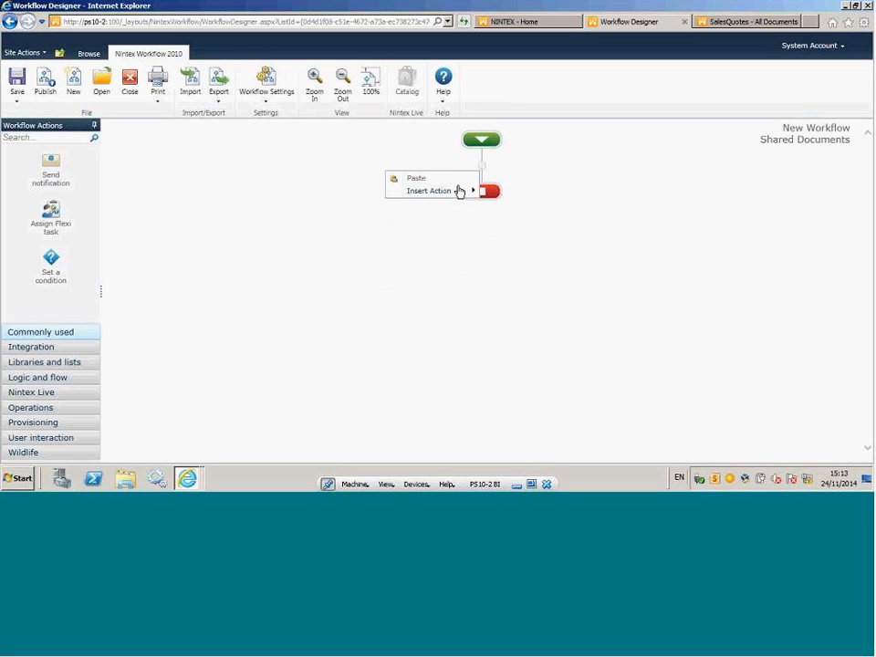
mouse_move(455, 194)
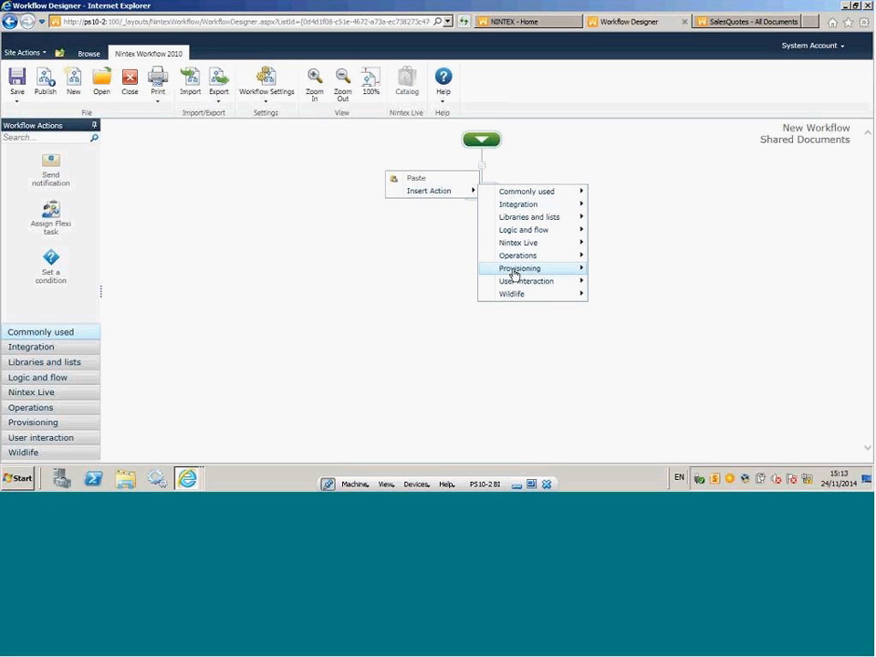
click(530, 204)
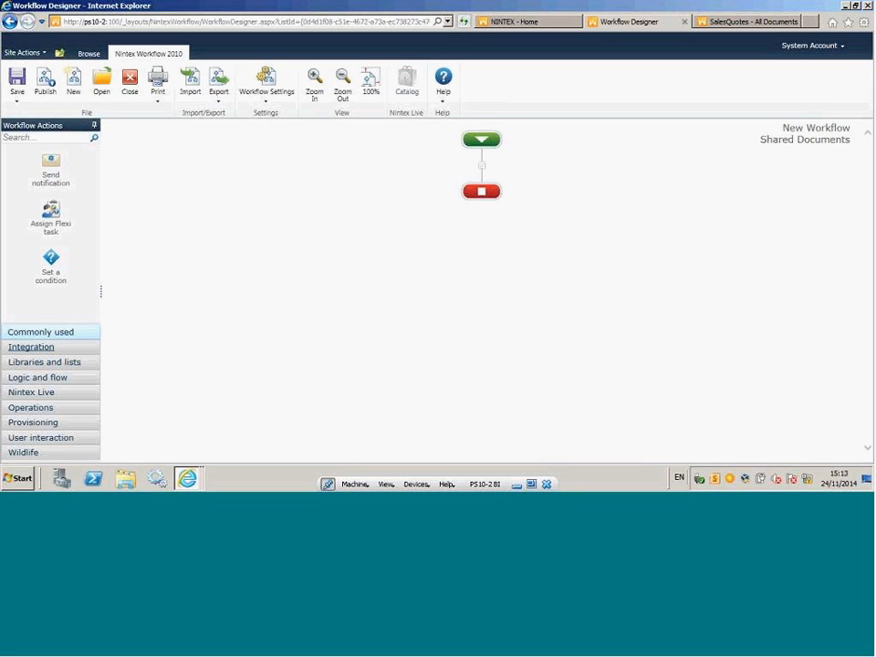
Add the Call web service integration action between the workflow's start and end, and review its configuration without saving.
click(39, 351)
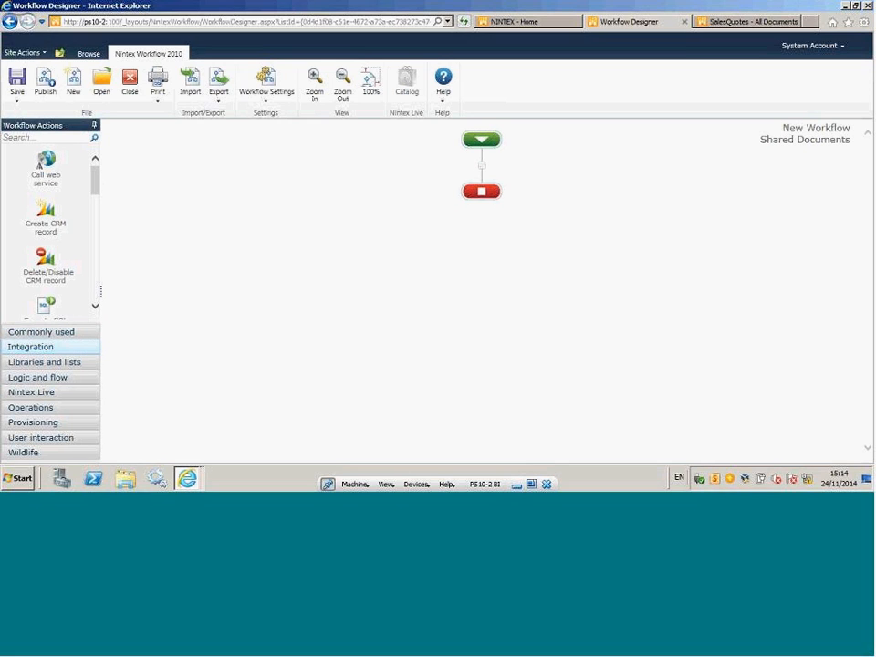
drag(45, 161, 481, 166)
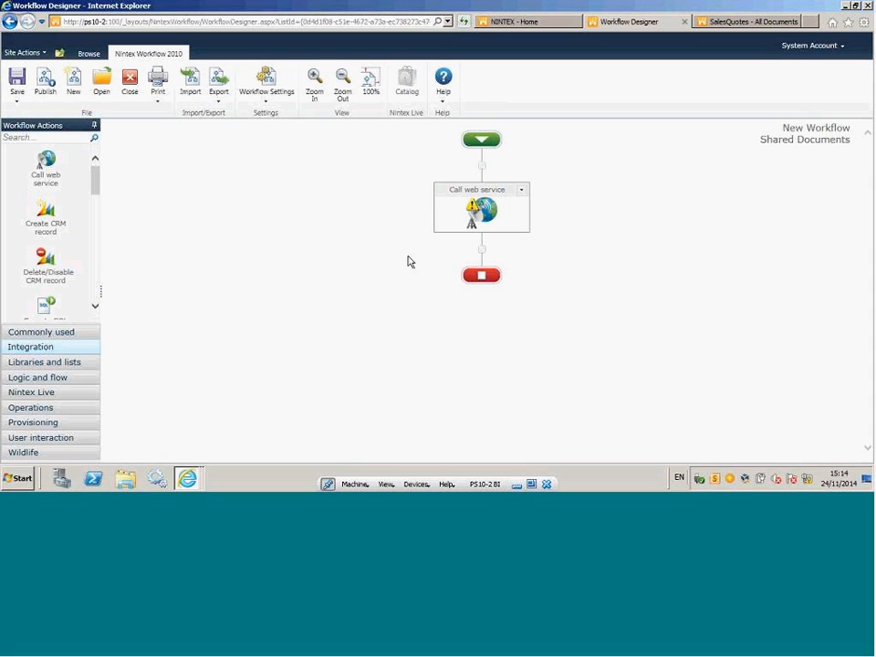
mouse_move(472, 206)
click(522, 191)
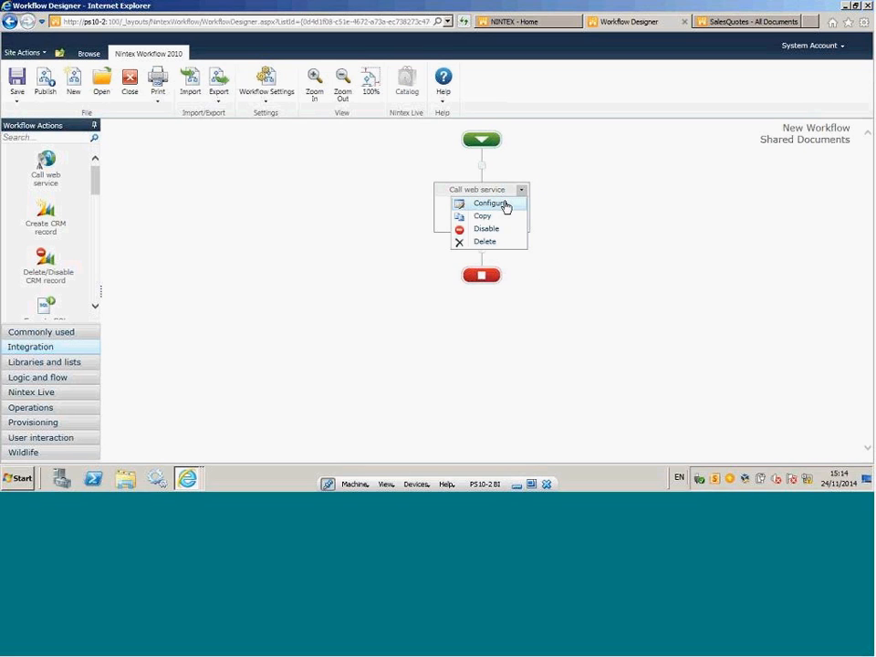
click(497, 203)
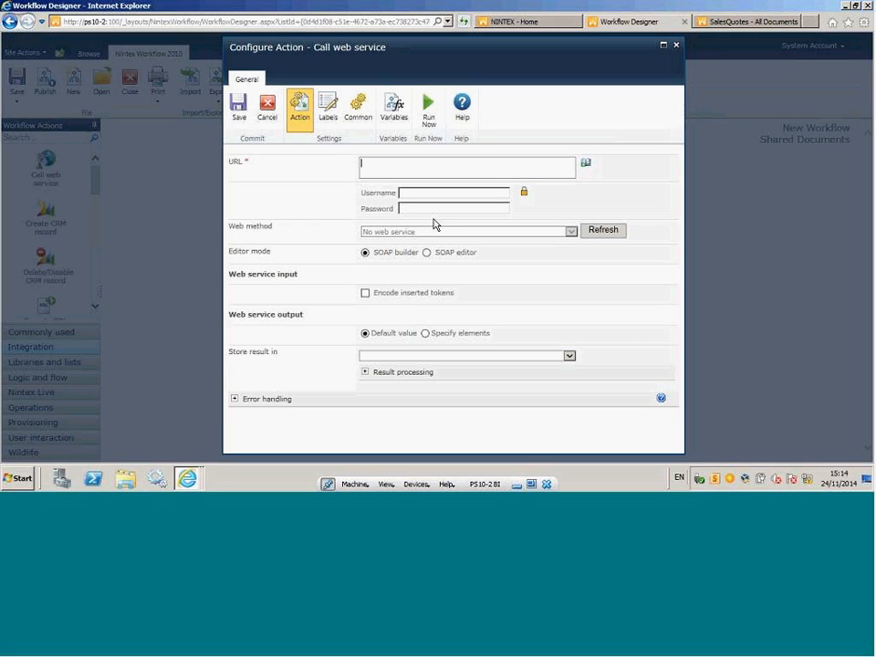
click(267, 108)
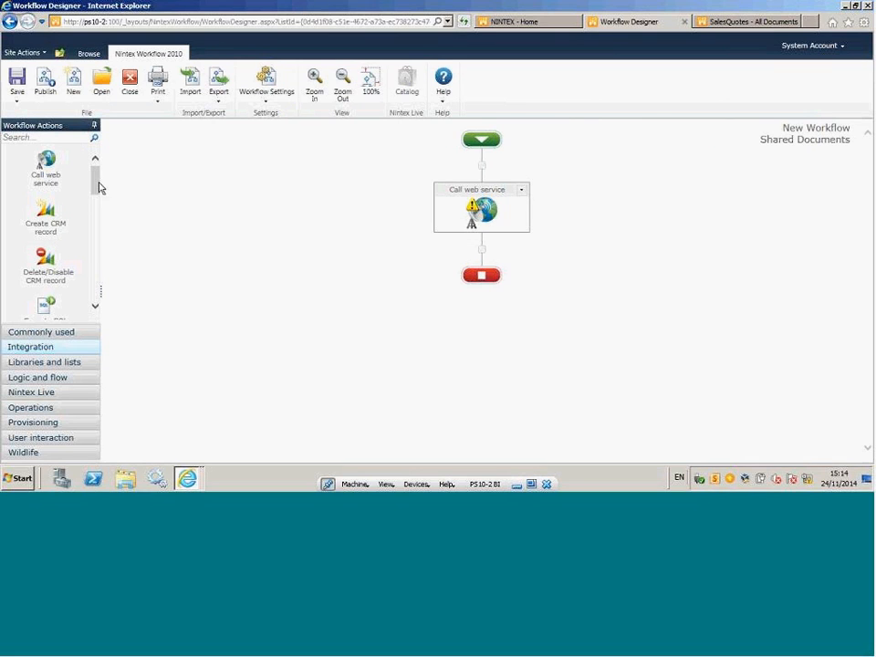
Examine the workflow actions available in the Integration category, from Call web service through to Web request.
mouse_move(96, 183)
mouse_down()
mouse_move(96, 237)
mouse_move(101, 203)
mouse_up()
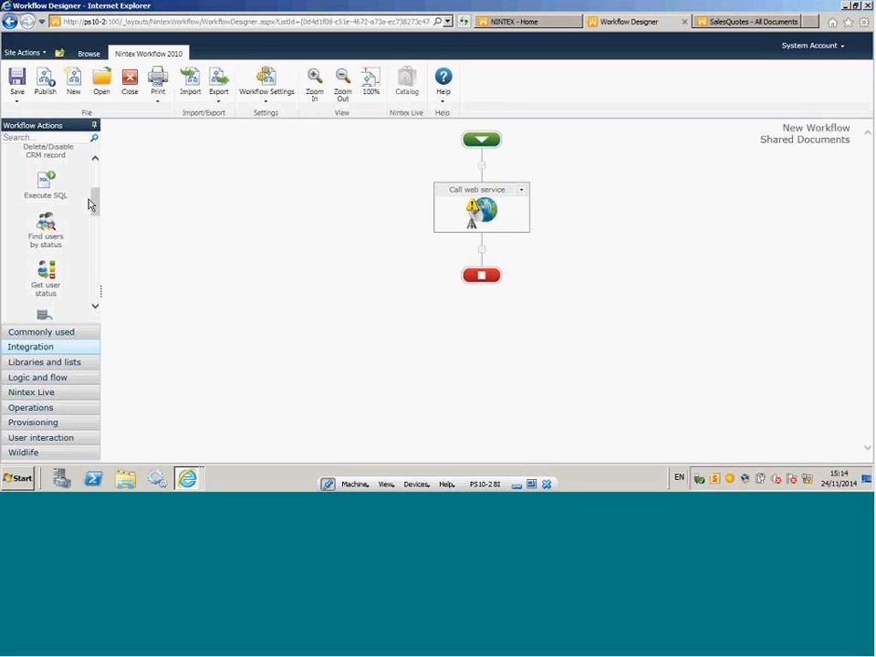
drag(95, 202, 102, 164)
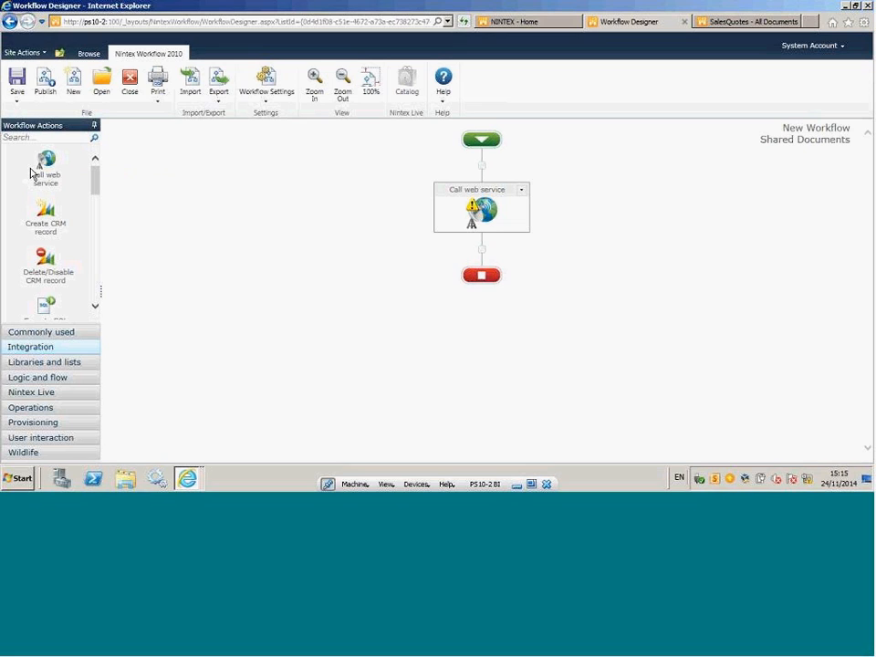
drag(94, 180, 94, 197)
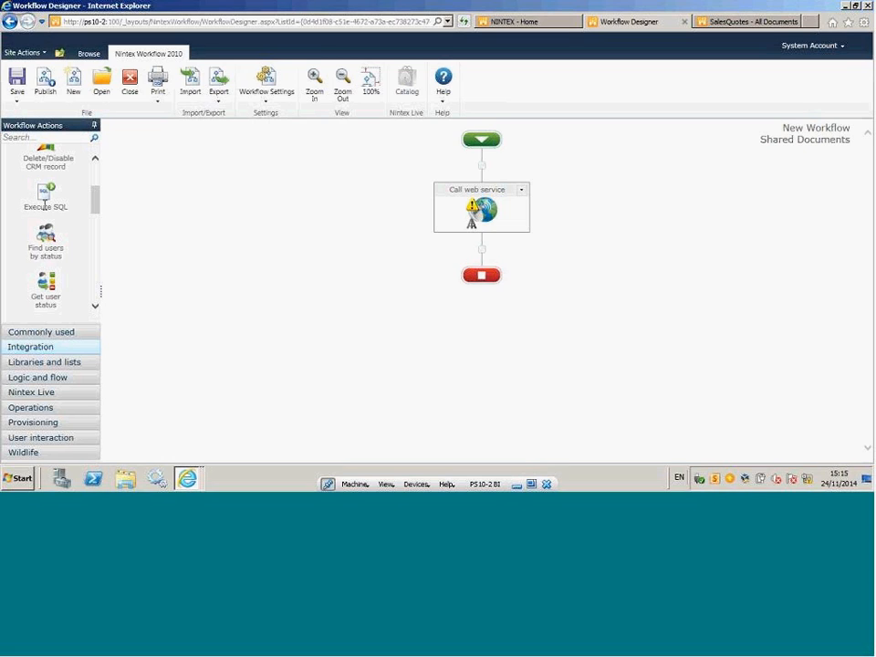
drag(95, 202, 95, 224)
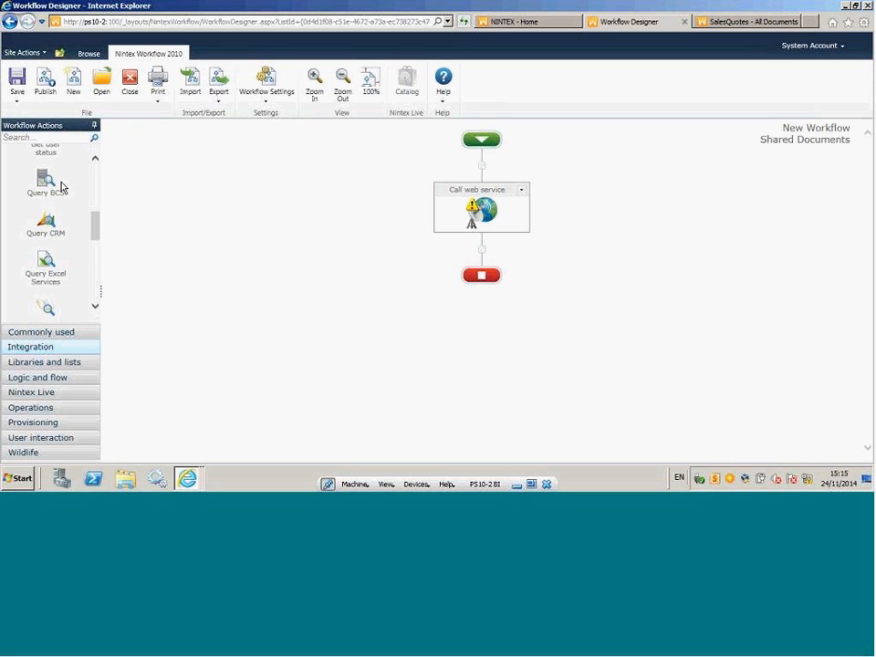
drag(94, 243, 98, 260)
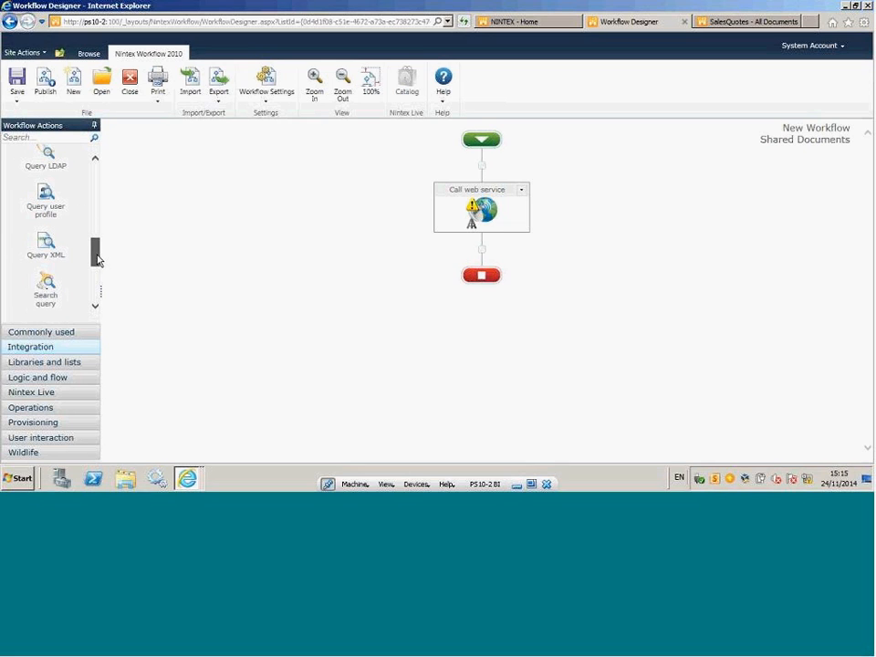
scroll(71, 187, up, 1)
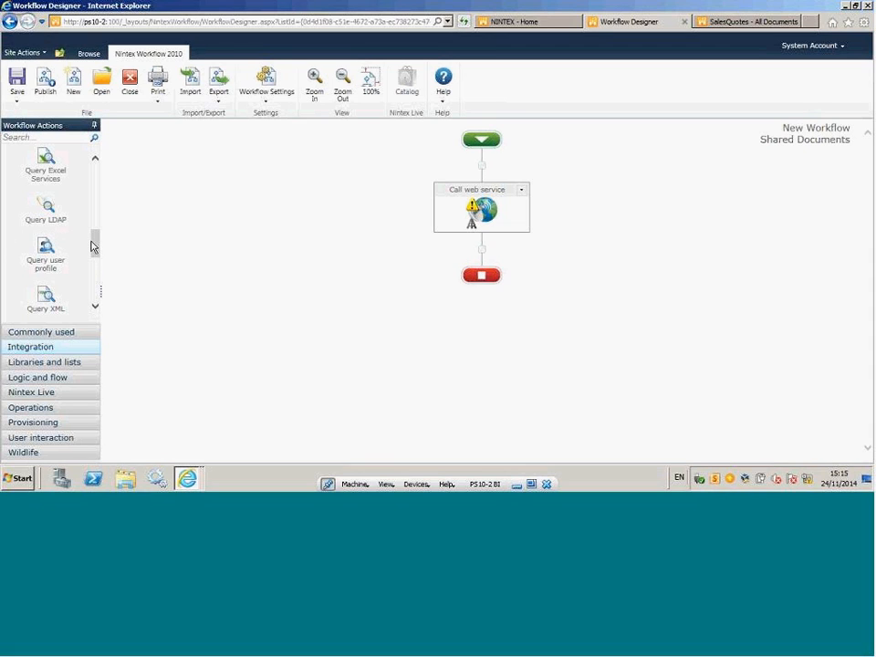
drag(93, 244, 104, 260)
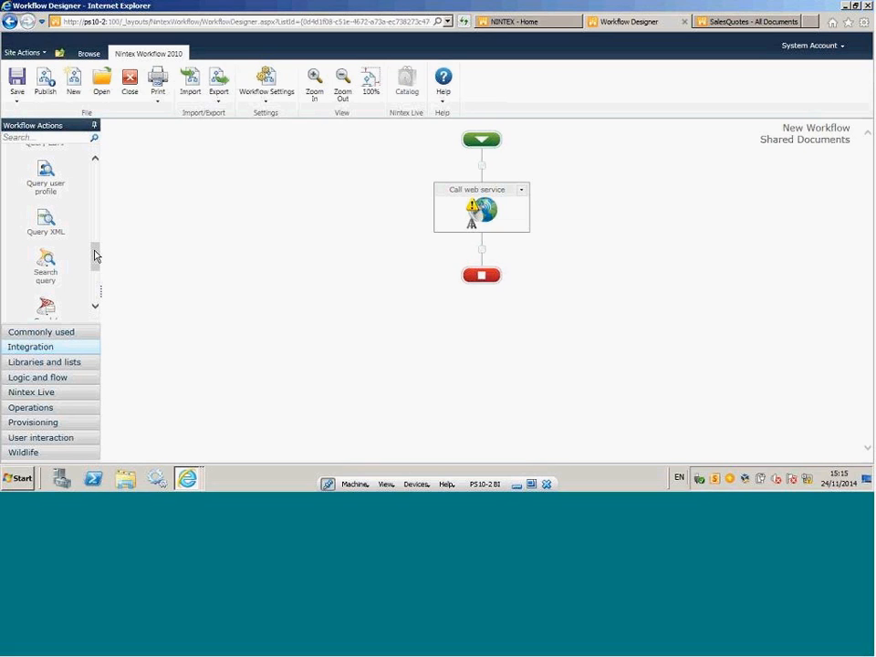
drag(95, 256, 94, 290)
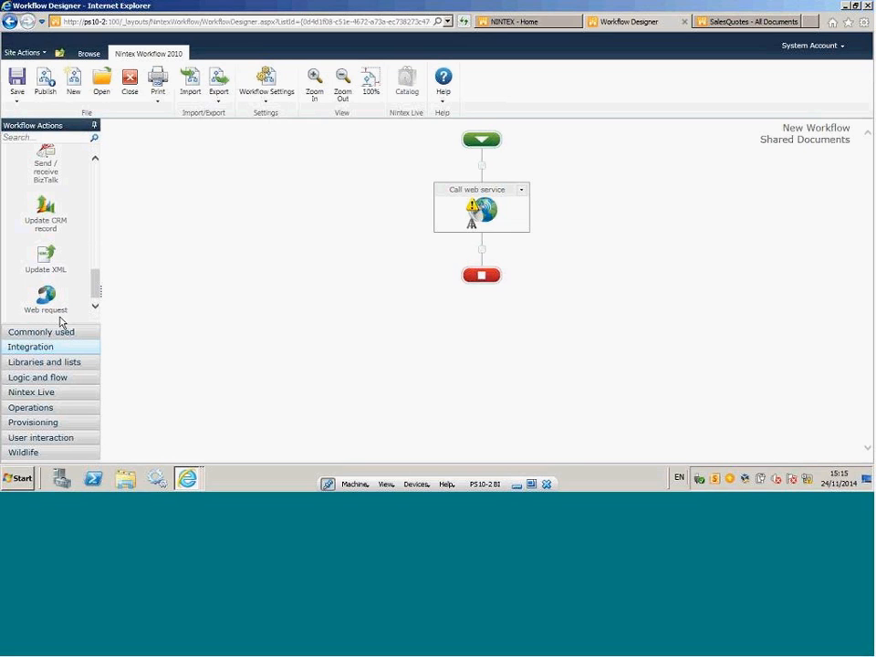
Add the Convert document action from the Libraries and lists category directly below the Call web service action.
click(60, 368)
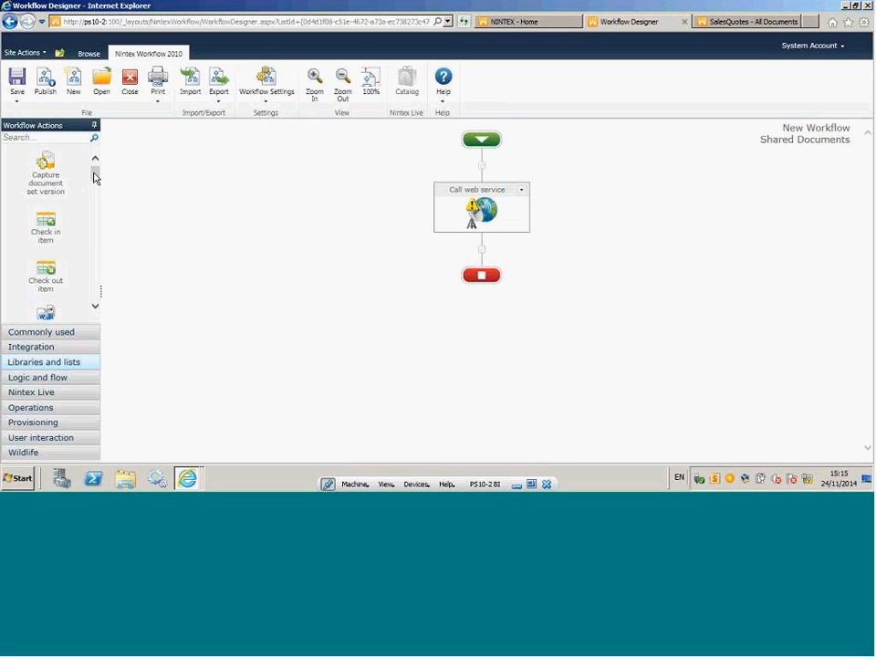
mouse_move(93, 175)
mouse_down()
mouse_move(97, 295)
mouse_move(118, 186)
mouse_move(111, 197)
mouse_move(95, 186)
mouse_move(98, 172)
mouse_up()
drag(96, 176, 96, 187)
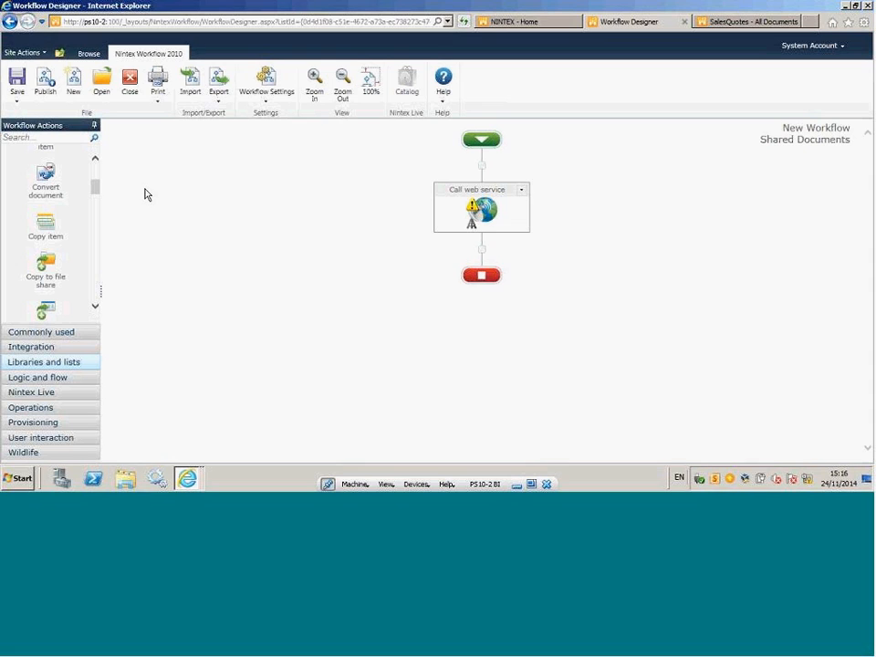
scroll(73, 205, up, 2)
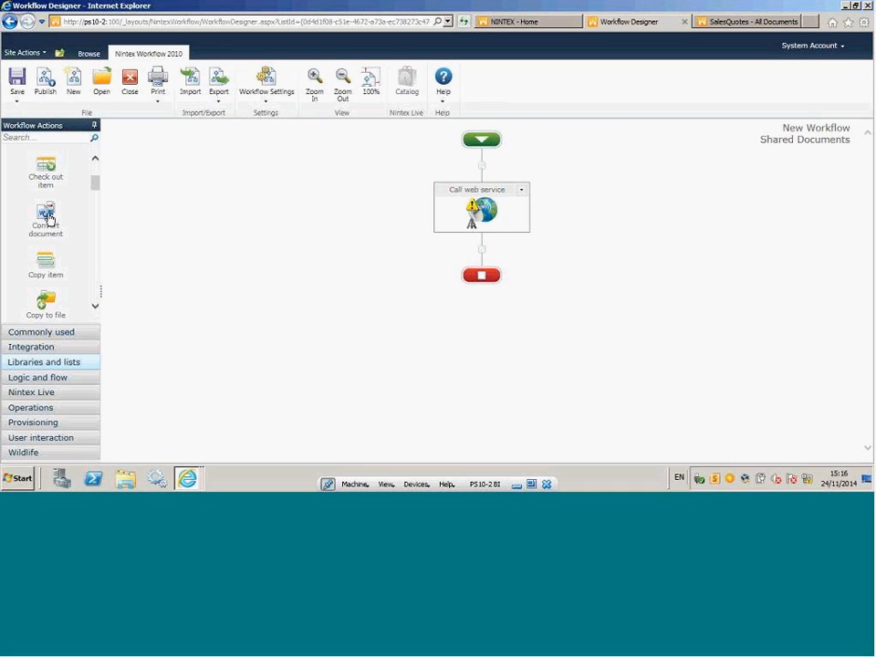
drag(46, 215, 483, 254)
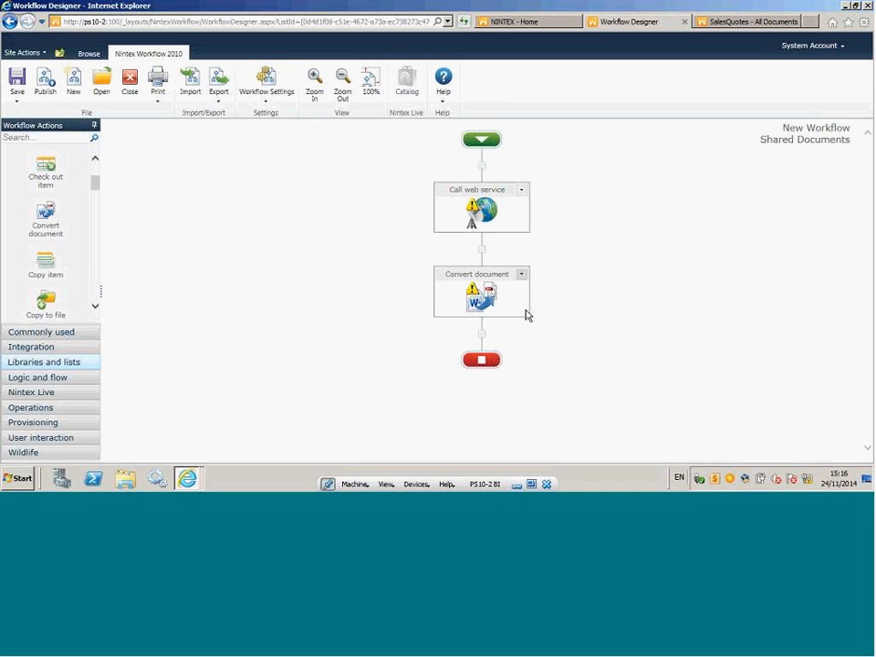
Open the Convert document action's configuration, choose PDF (.pdf) as the file type, and cancel without saving.
click(520, 275)
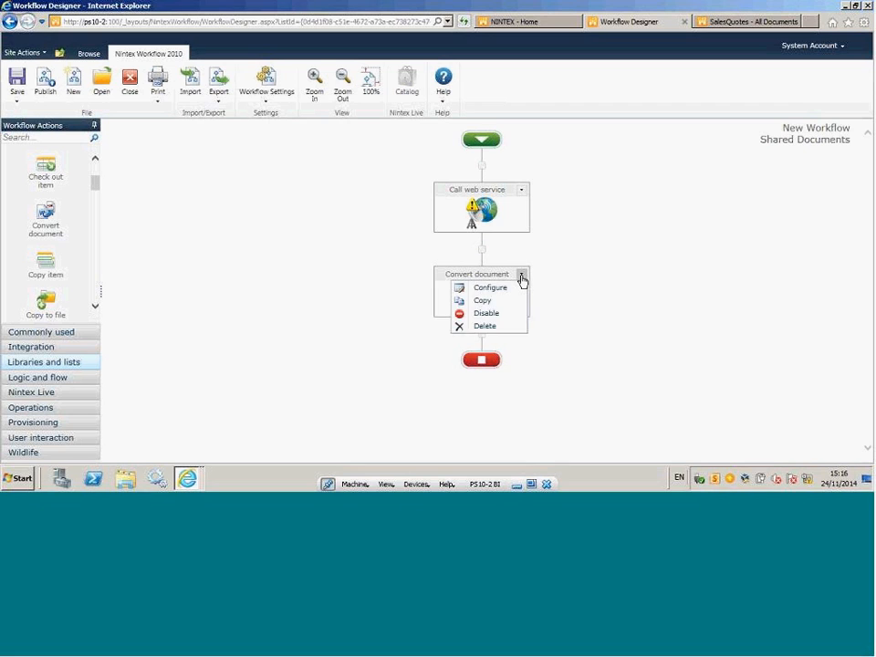
click(487, 290)
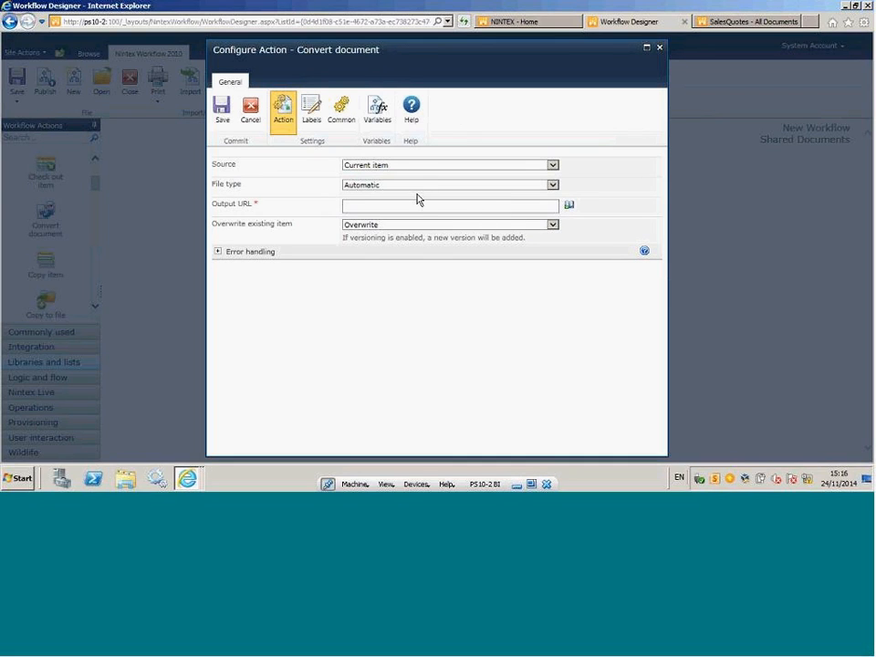
click(372, 208)
click(553, 187)
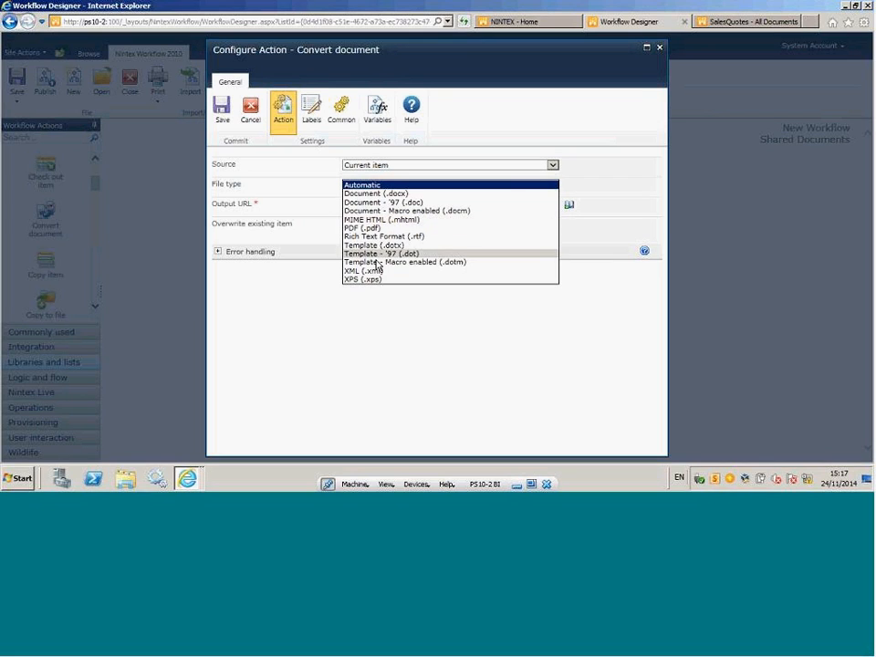
click(367, 228)
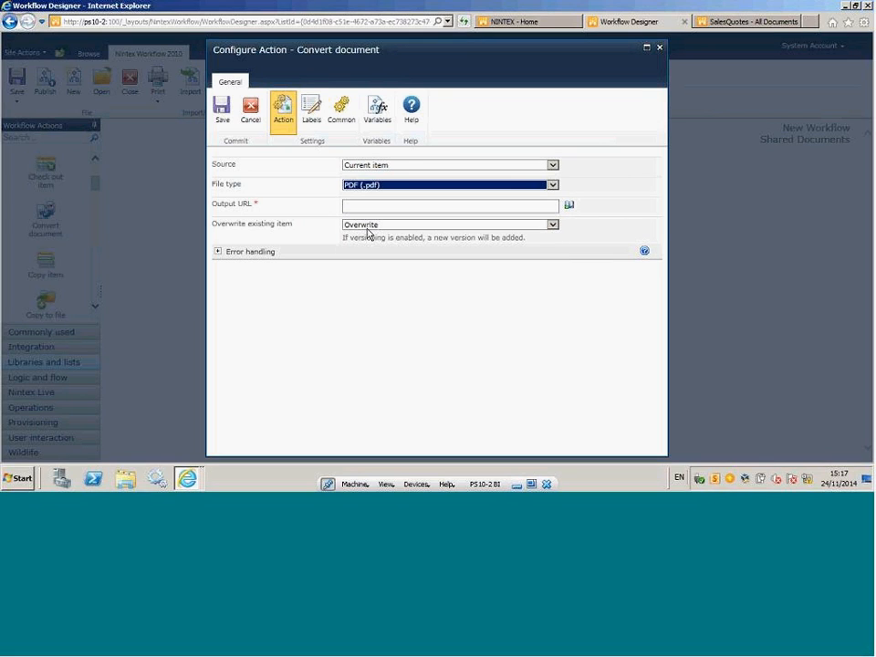
click(374, 292)
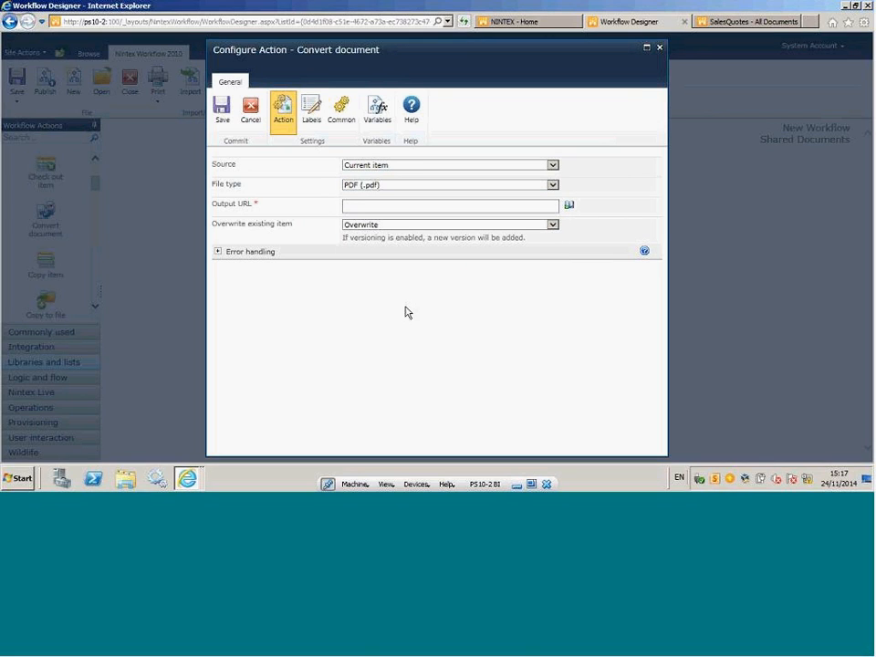
click(254, 119)
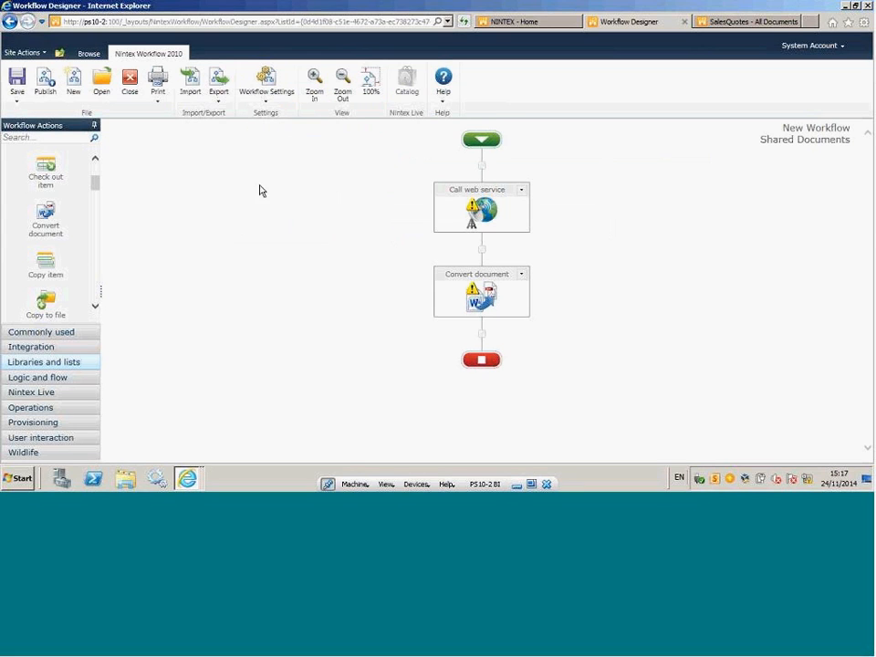
Delete the Call web service and Convert document actions from the workflow.
click(522, 191)
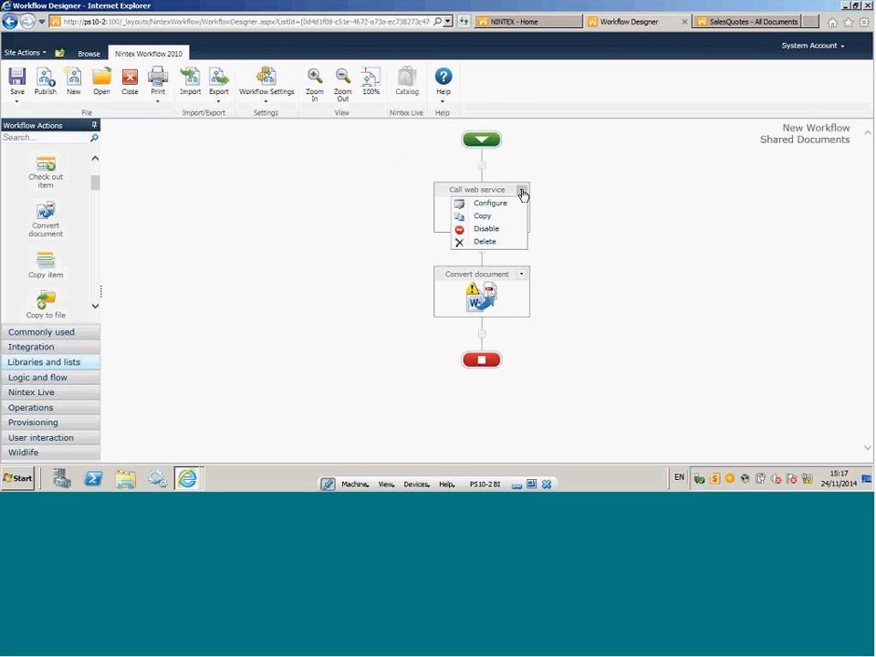
click(493, 244)
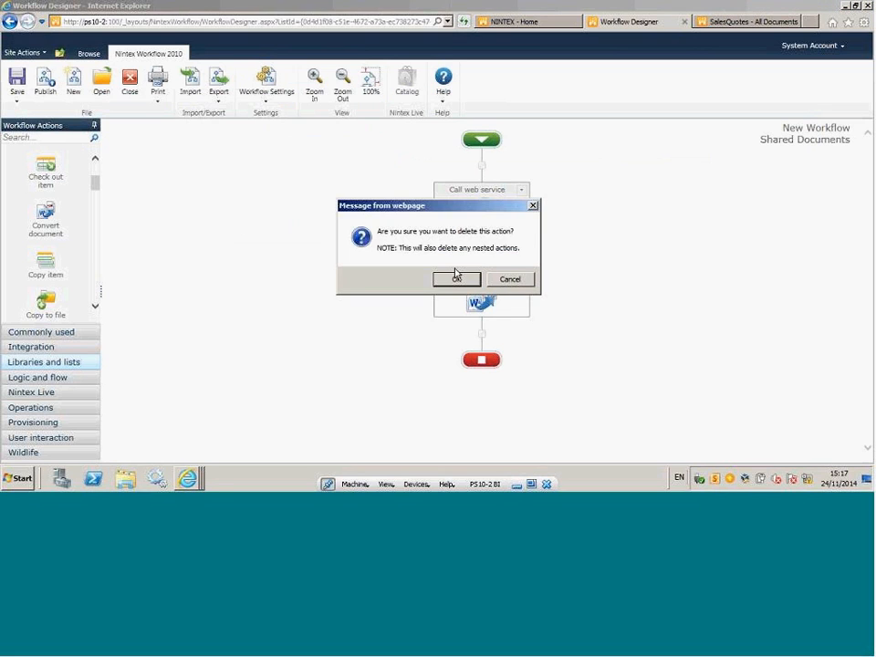
click(456, 276)
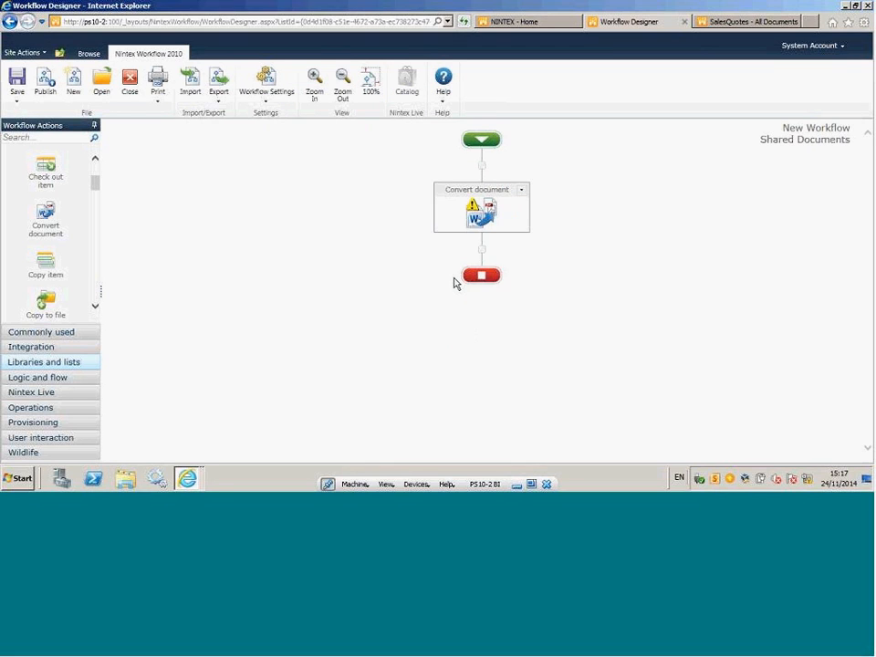
click(521, 189)
click(493, 242)
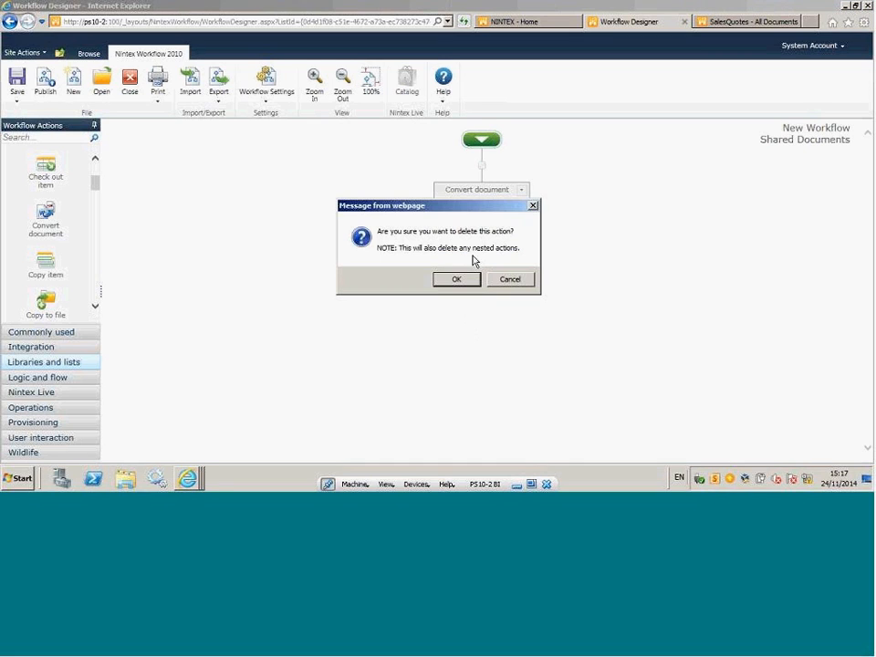
click(453, 278)
Insert a commonly used Send notification action between the workflow's start and end, and open its configuration.
drag(96, 192, 92, 156)
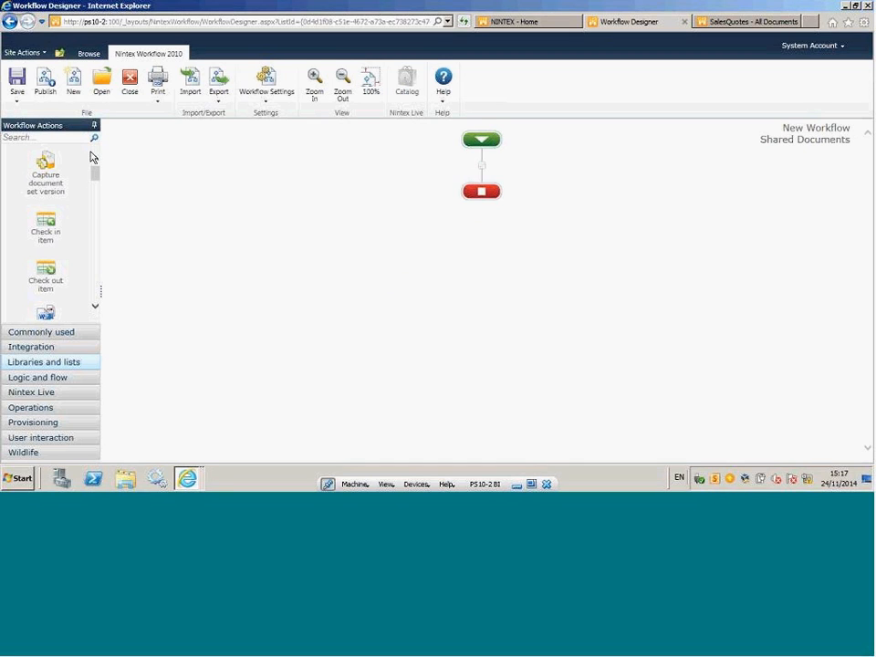
click(41, 332)
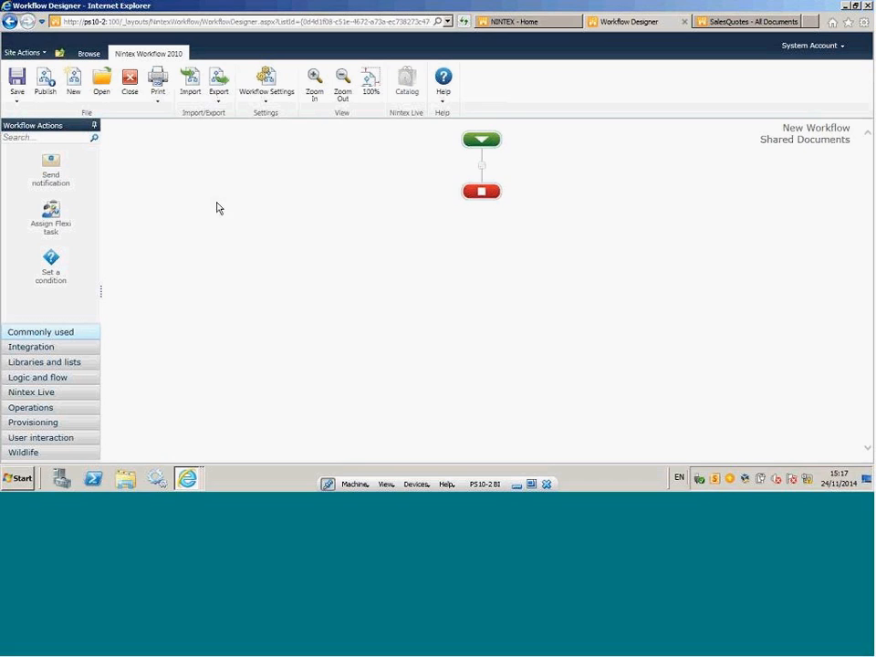
drag(54, 168, 484, 170)
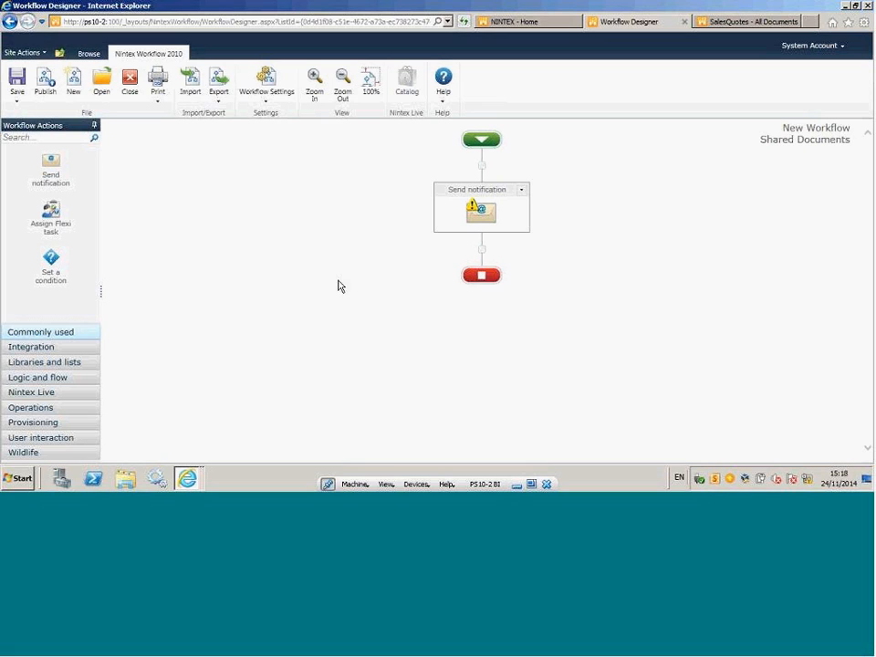
click(522, 191)
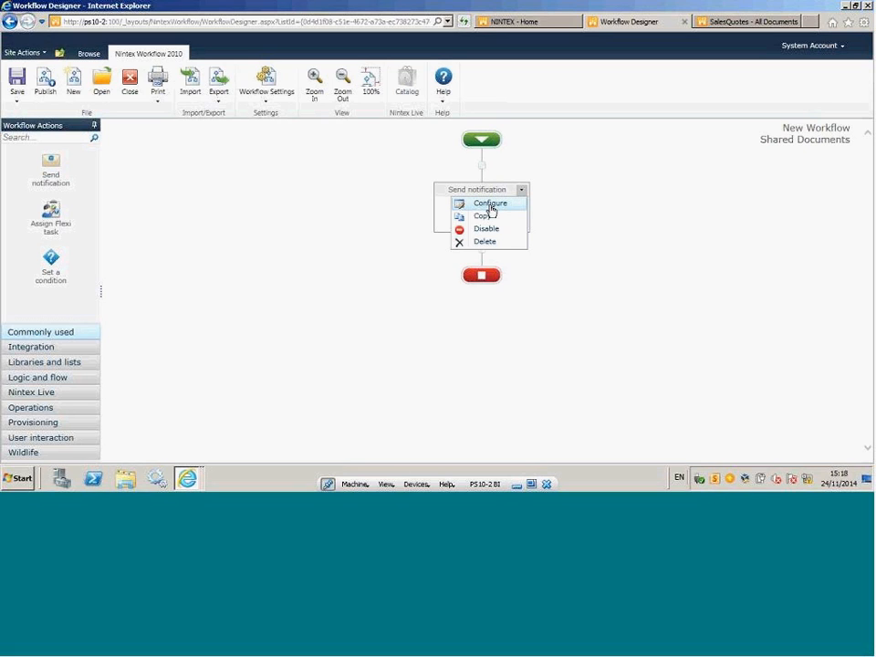
click(490, 204)
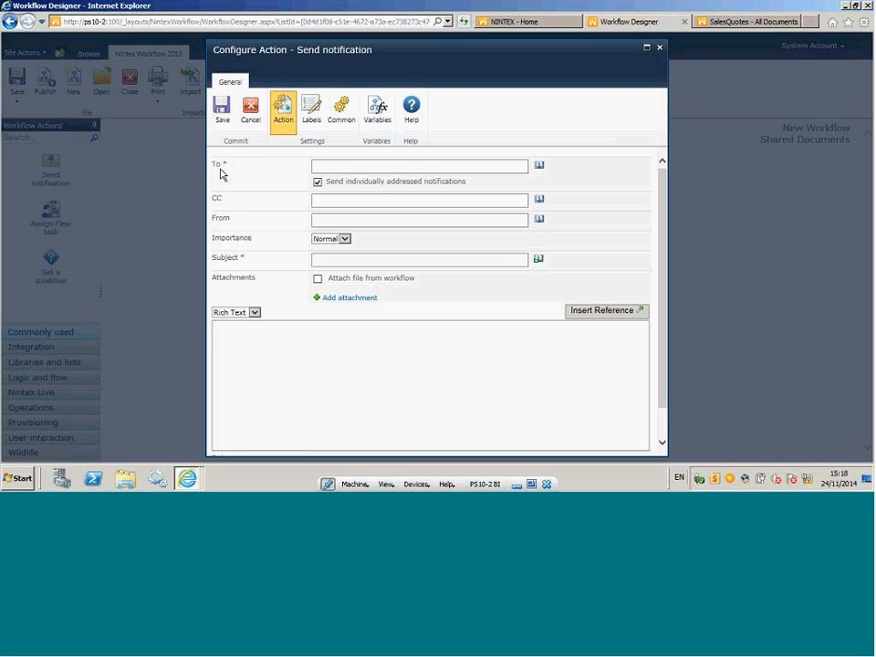
Review the recipient sources for the notification's To field and set the recipient to Initiator from the Lookup list.
click(539, 168)
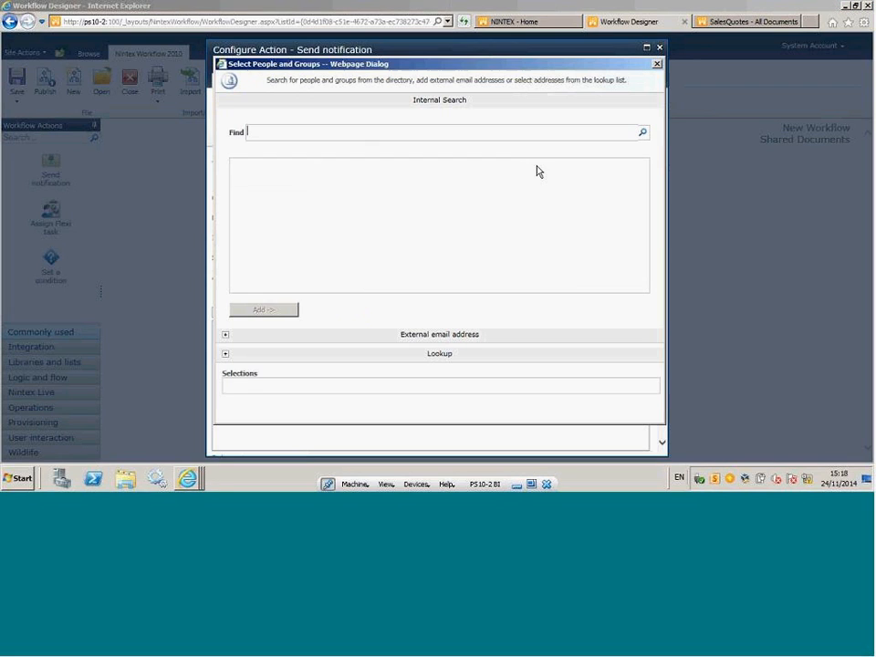
click(225, 355)
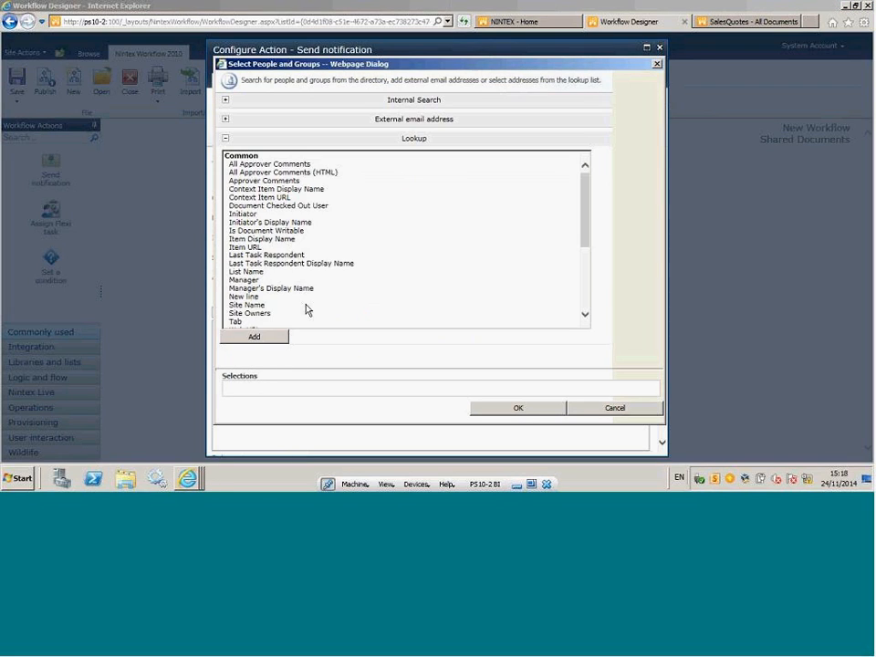
click(225, 100)
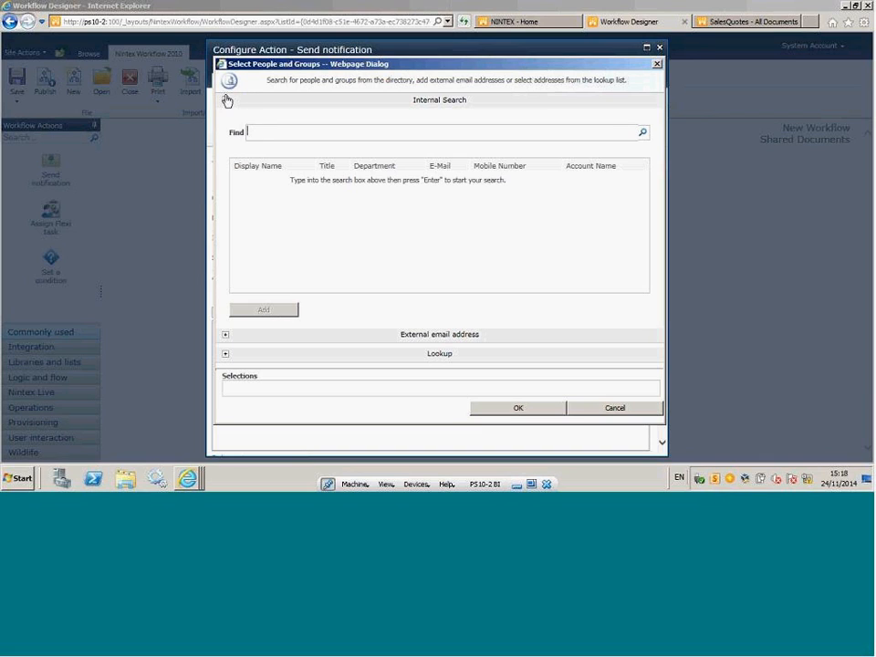
click(227, 102)
click(227, 119)
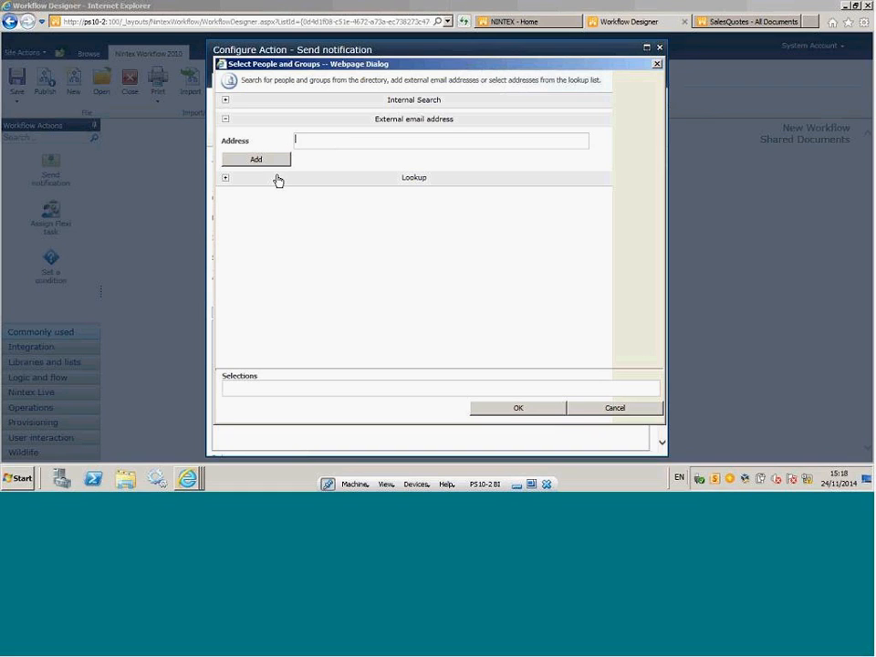
click(225, 179)
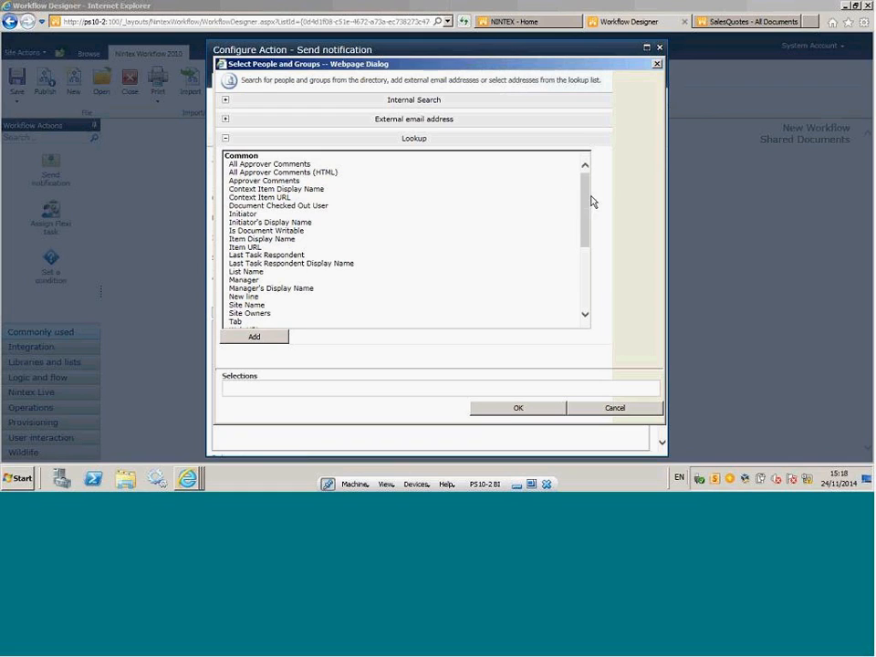
click(260, 216)
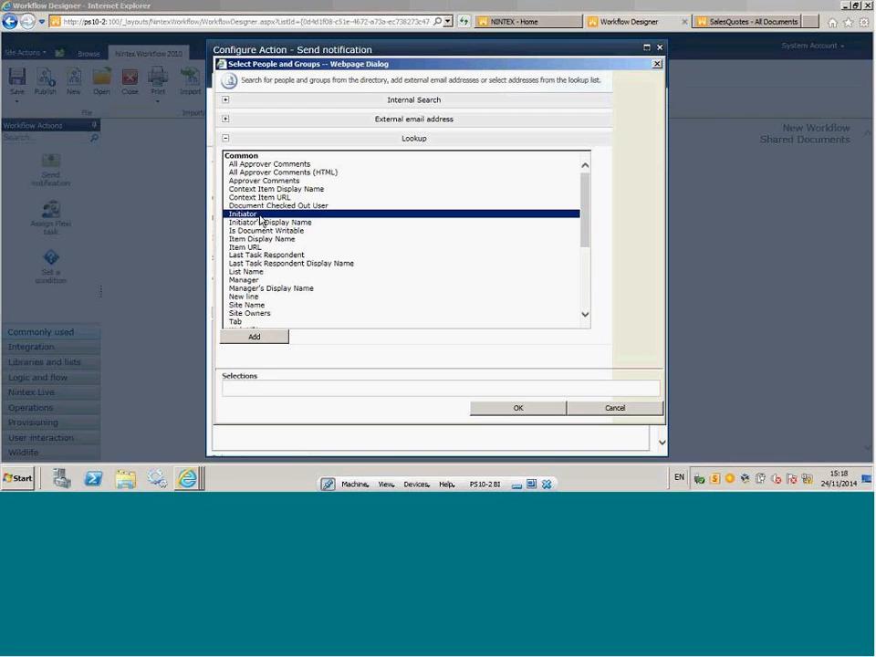
double_click(260, 219)
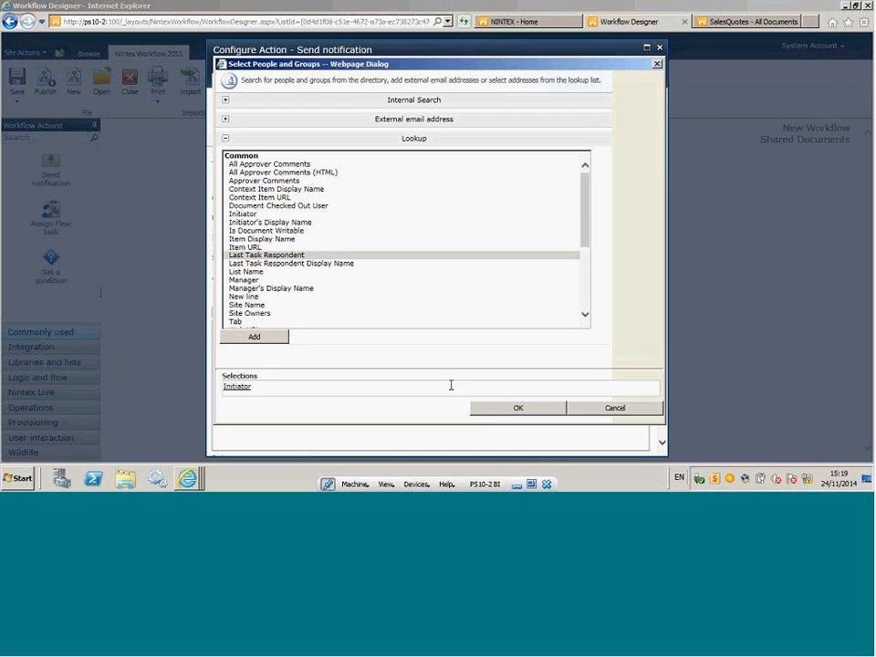
click(477, 409)
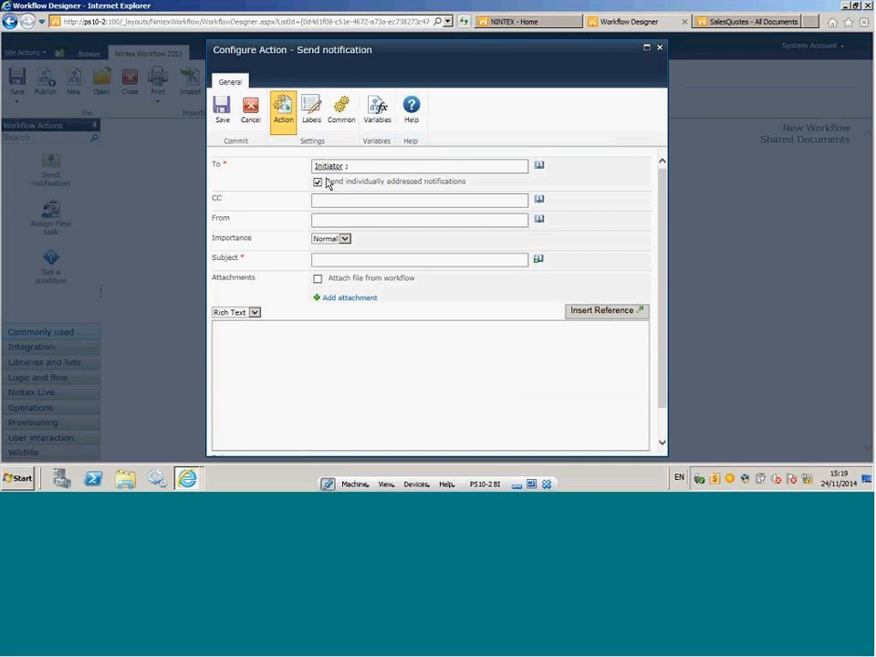
Set the notification's subject to "your submission" followed by the Name item property reference.
click(335, 261)
text(your submission)
click(538, 261)
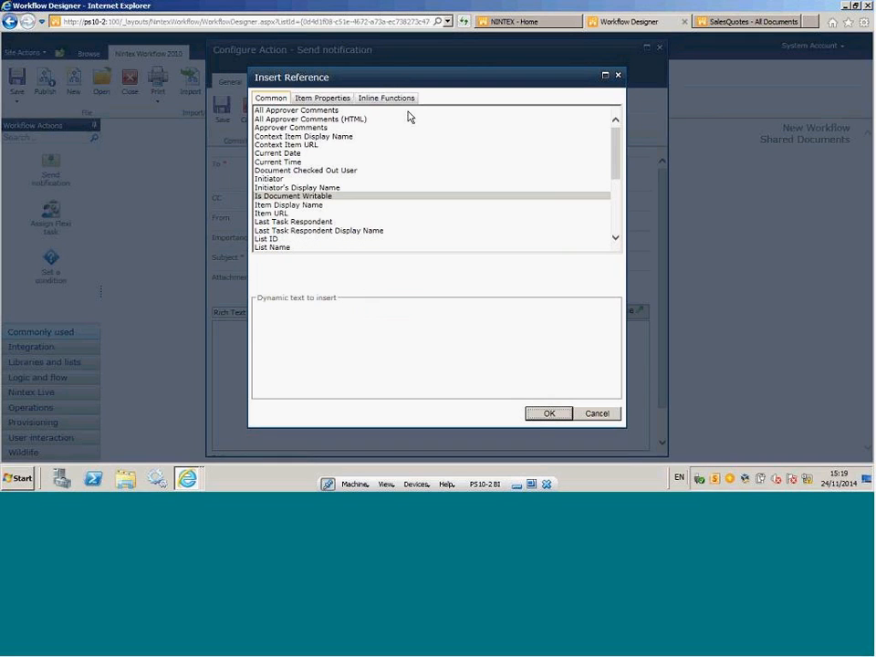
click(327, 98)
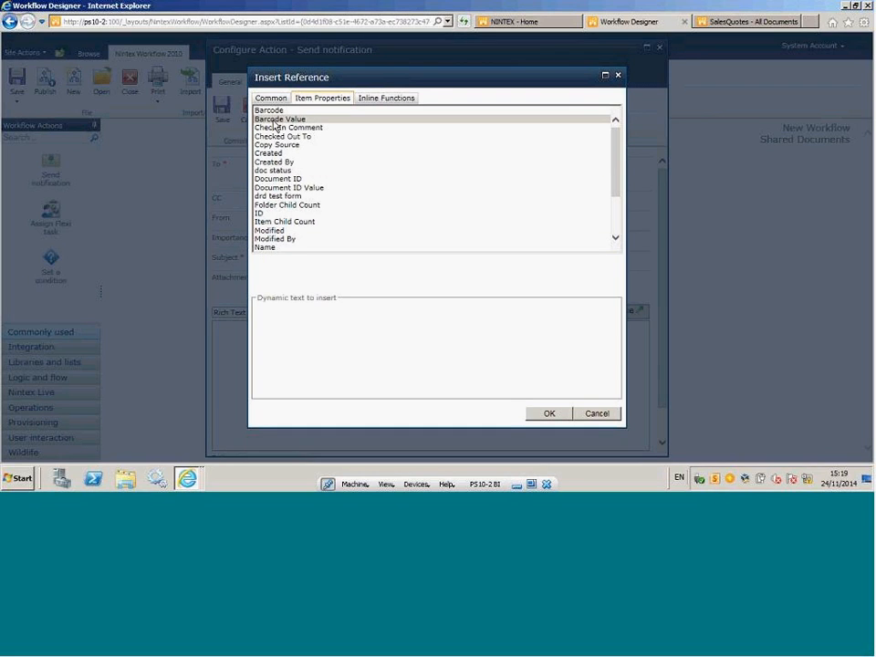
click(275, 249)
double_click(272, 249)
click(548, 414)
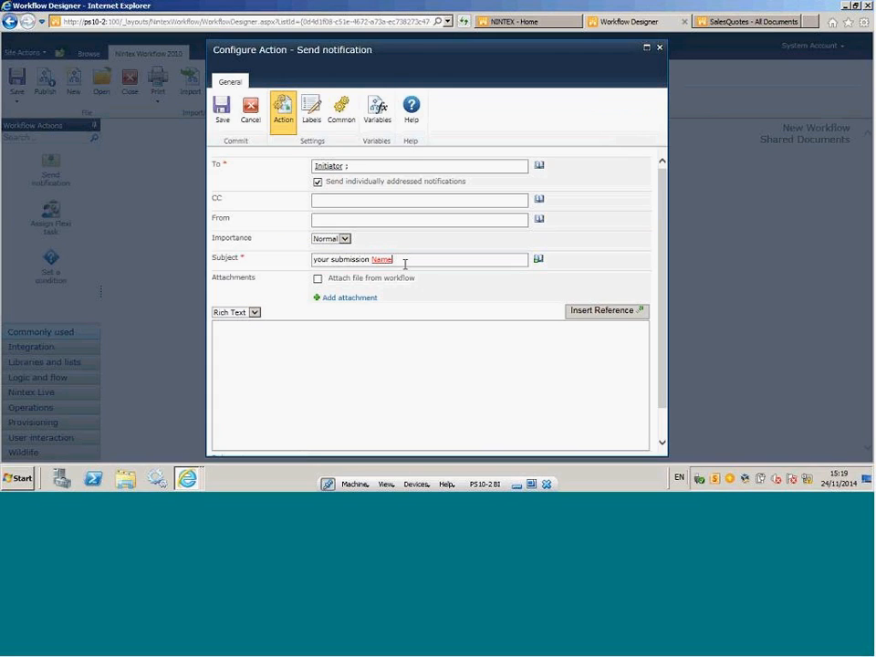
Begin the notification's message body with "Your your document" followed by the Name item property reference.
click(235, 331)
text(Your )
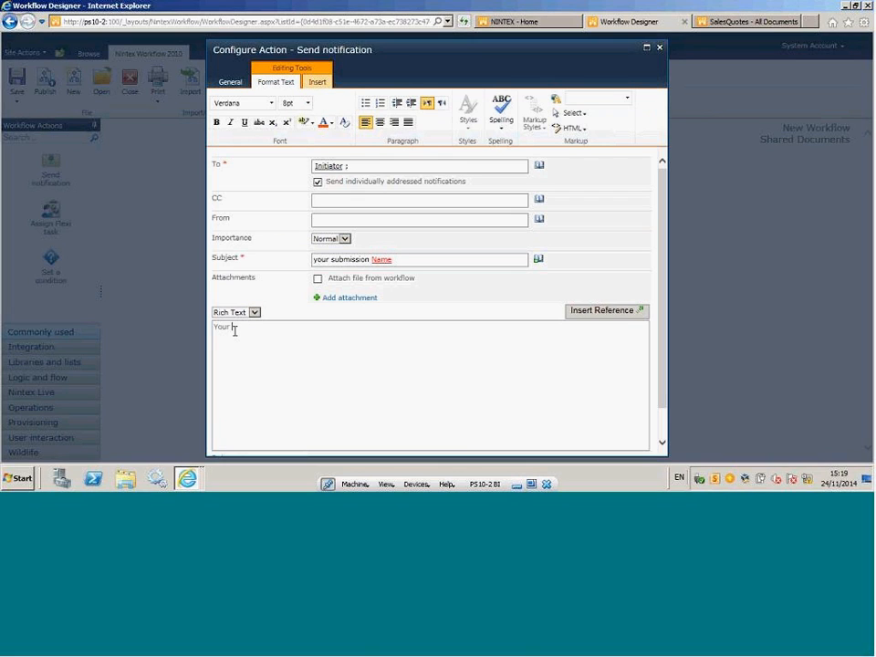
text(your document has bee)
key(BackSpace)
key(BackSpace)
key(BackSpace)
key(BackSpace)
key(BackSpace)
key(BackSpace)
key(BackSpace)
click(639, 311)
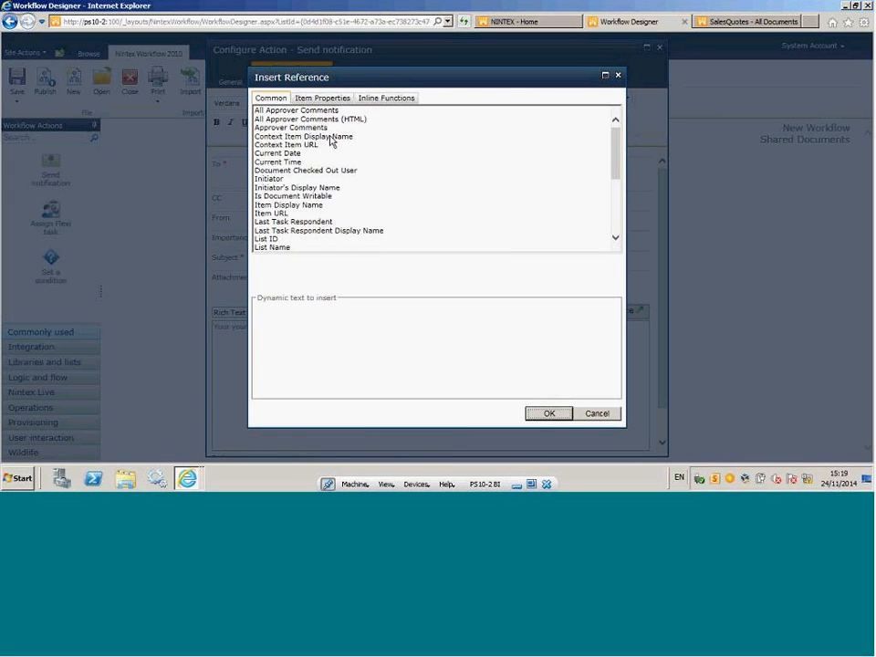
click(335, 102)
click(264, 248)
double_click(264, 249)
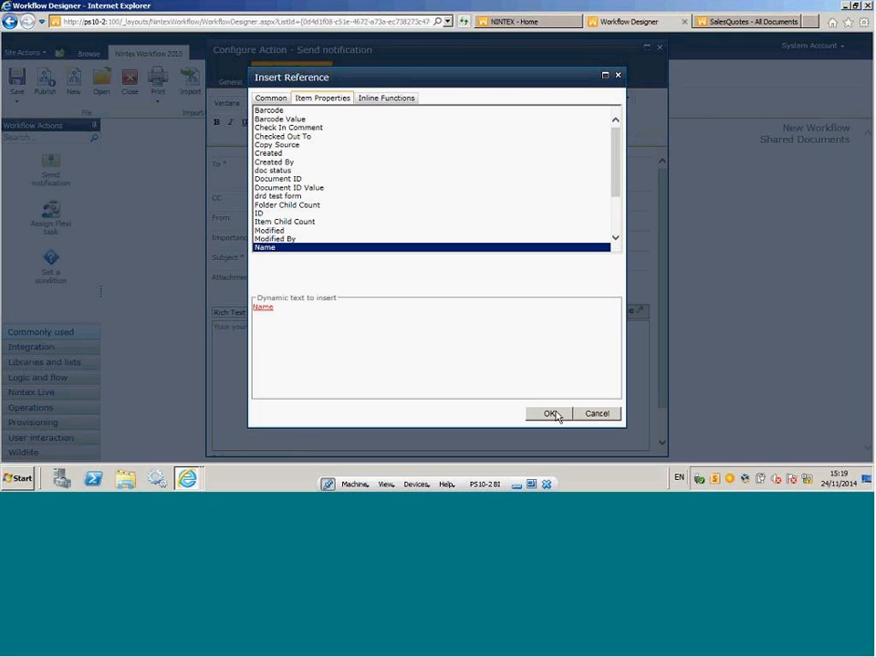
Continue the message body after the Name reference with "has been forwarded to".
click(350, 328)
text(has b)
key(BackSpace)
text(en forwarded)
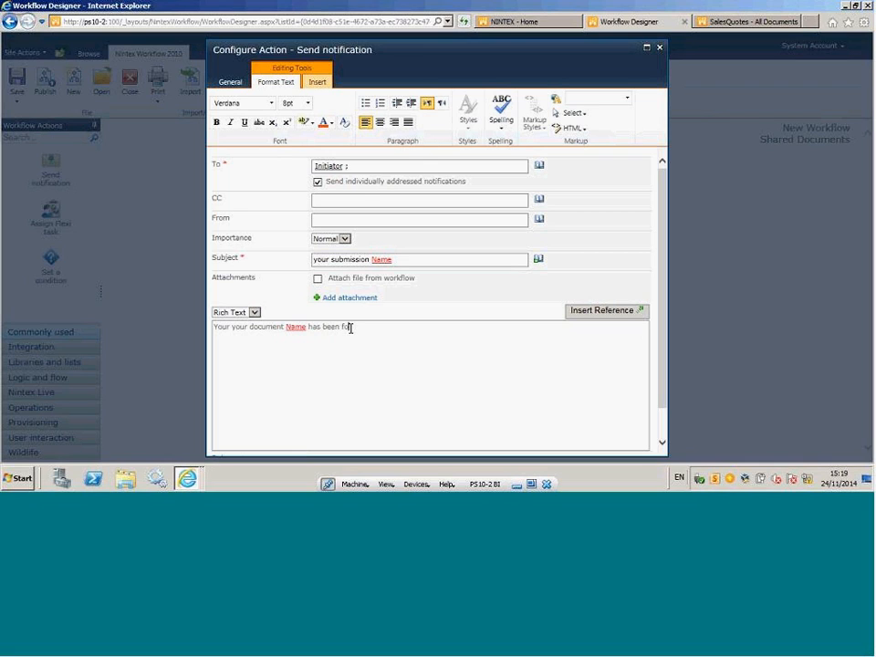
key(BackSpace)
key(BackSpace)
key(BackSpace)
key(BackSpace)
key(BackSpace)
text(arded to)
Insert the common Manager reference at the end of the message body.
click(586, 314)
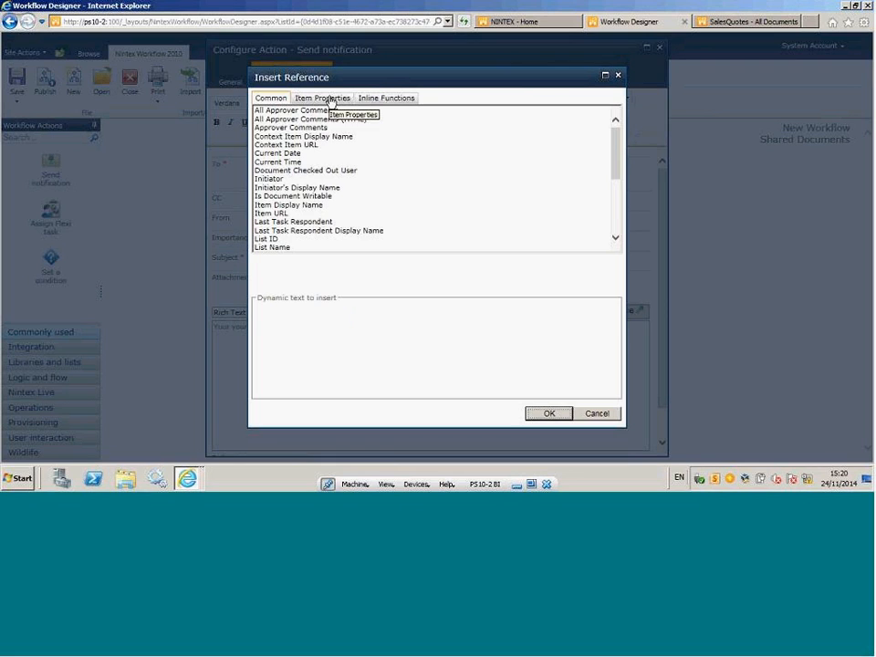
click(324, 98)
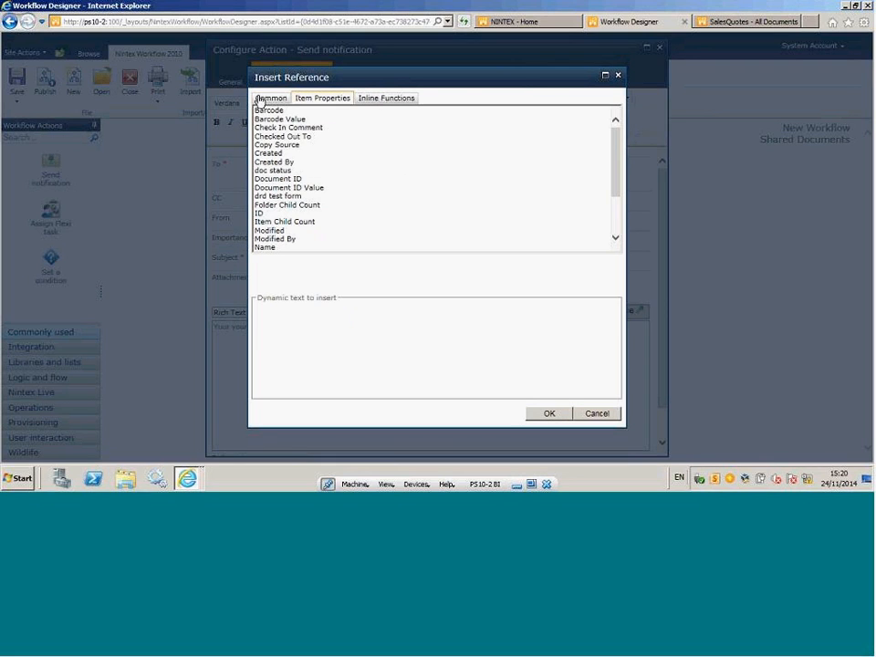
click(270, 101)
drag(617, 164, 613, 190)
click(279, 196)
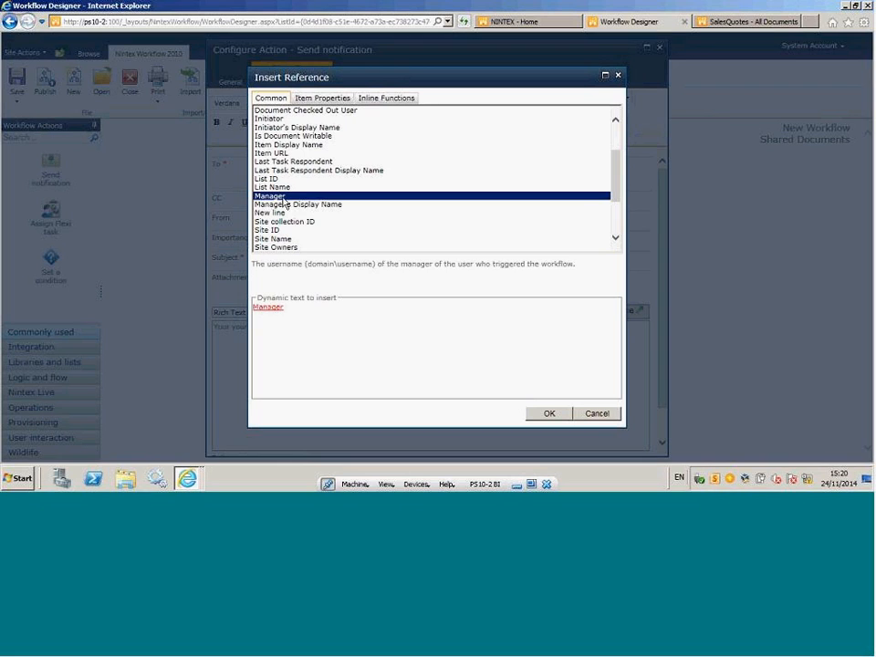
click(547, 413)
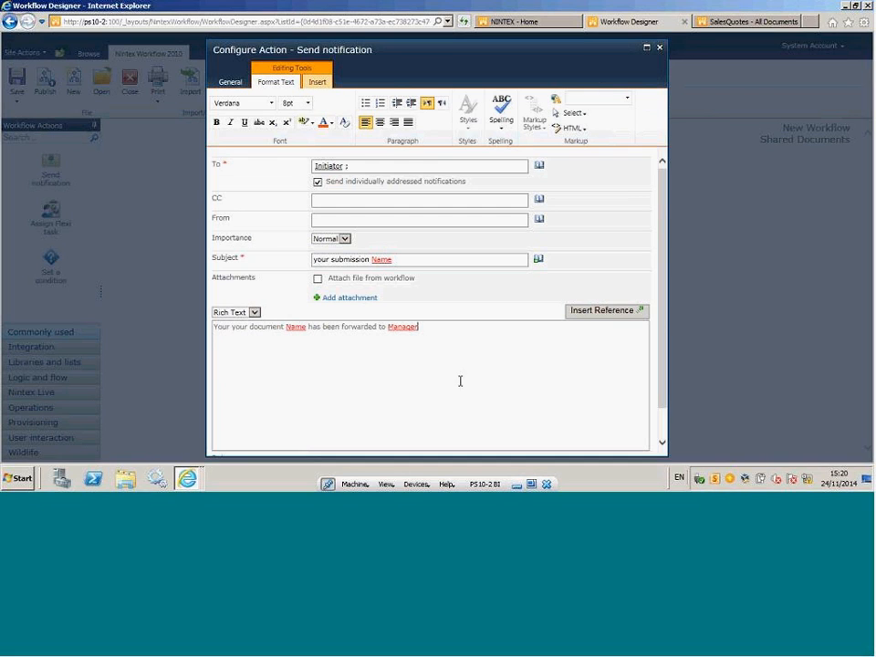
End the message body with "for approval" and save the Send notification action's settings.
text(for approval)
click(234, 83)
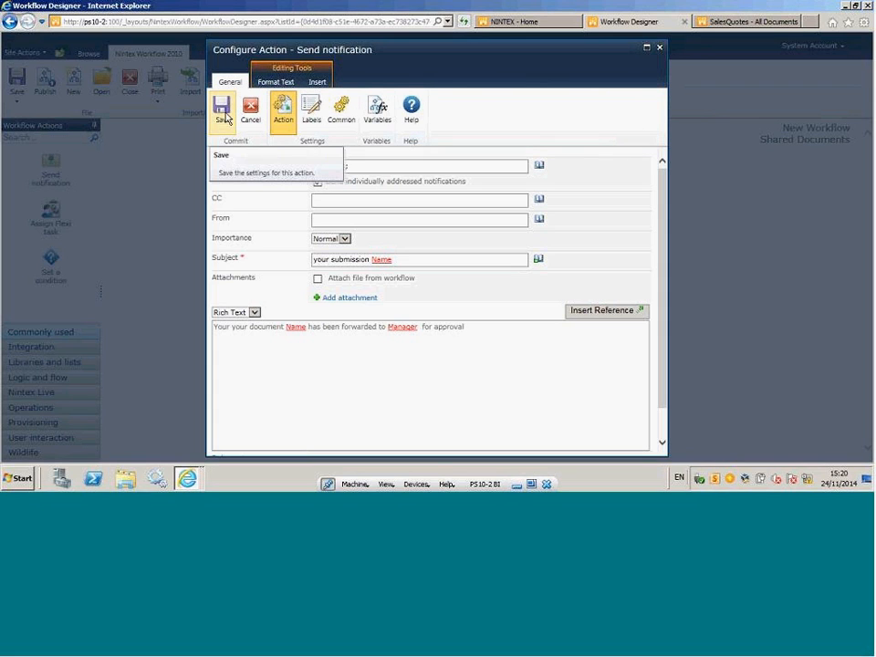
click(222, 113)
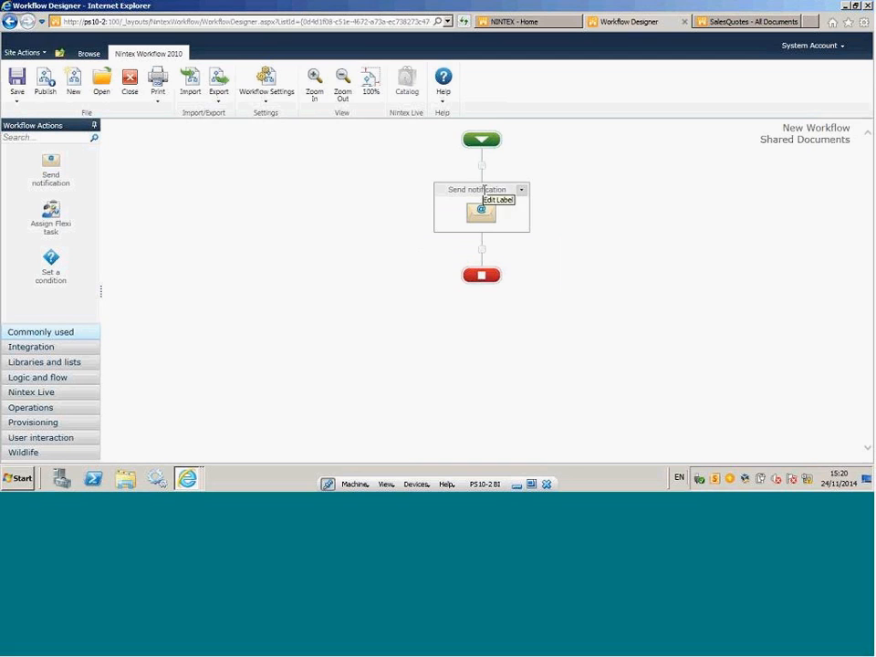
Rename the Send notification action's label as "email to author".
click(477, 189)
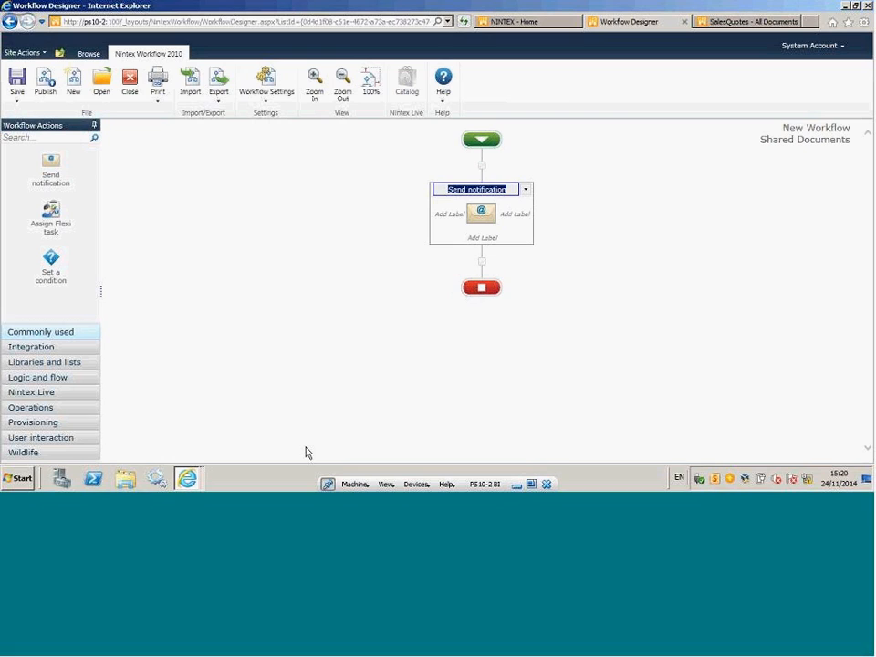
text(email)
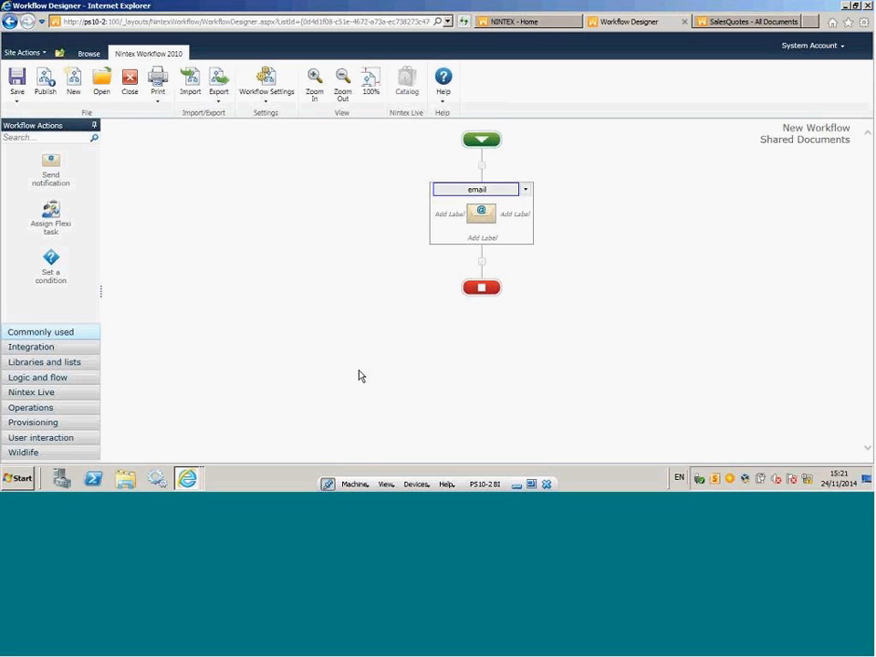
text(to author)
click(680, 238)
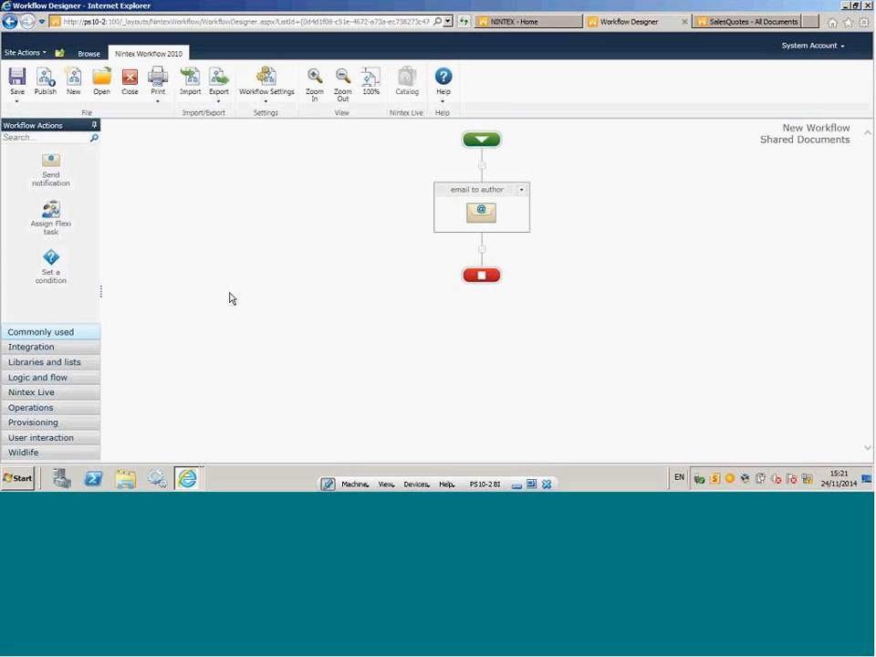
Add an Assign Flexi task action below the email to author action and label it "notification to manager".
mouse_move(491, 206)
drag(50, 210, 482, 253)
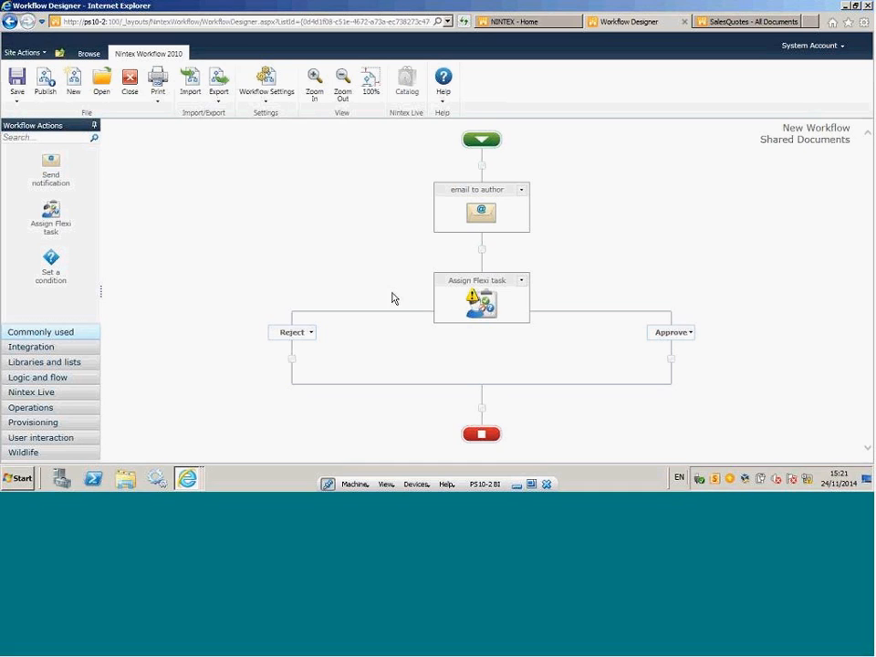
click(477, 282)
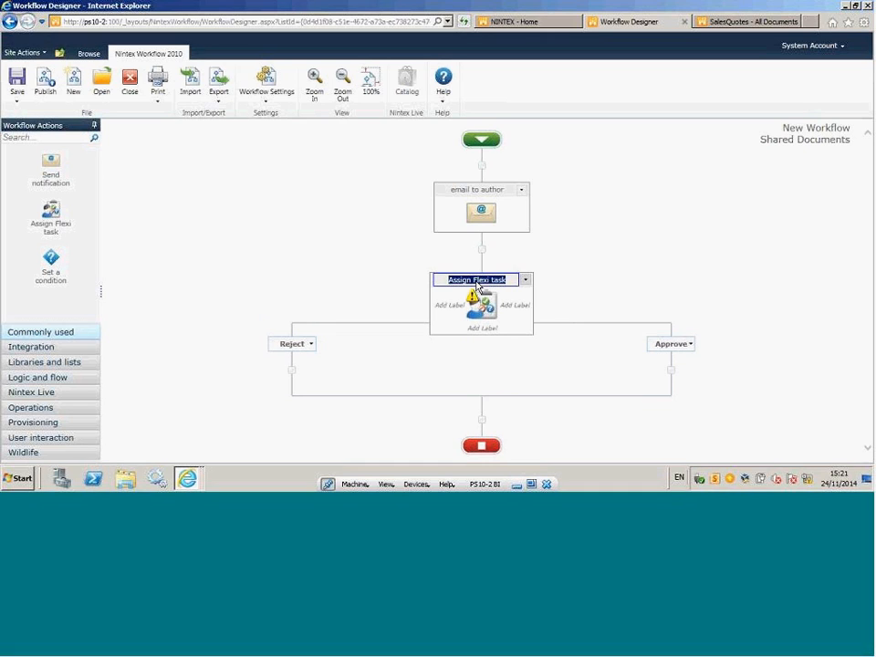
text(notification to manager)
key(Return)
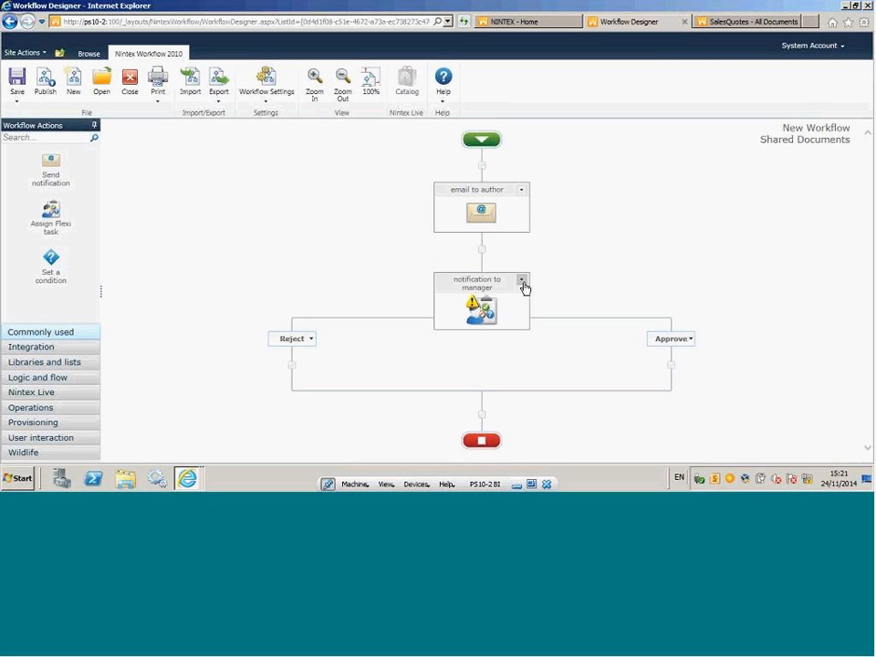
Open the notification to manager action's configuration and set its assignee to Manager from the Lookup list.
click(523, 280)
click(500, 296)
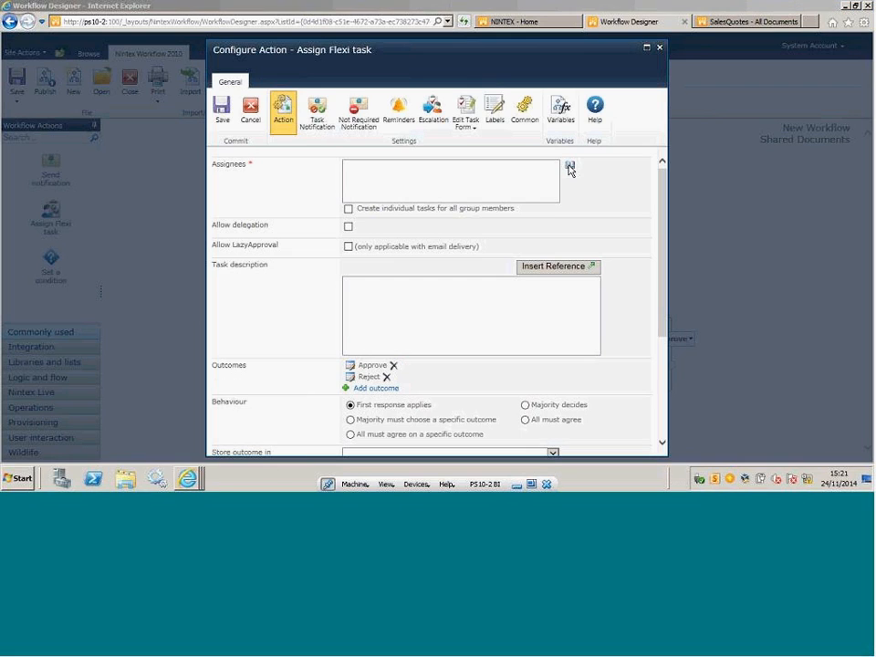
click(569, 169)
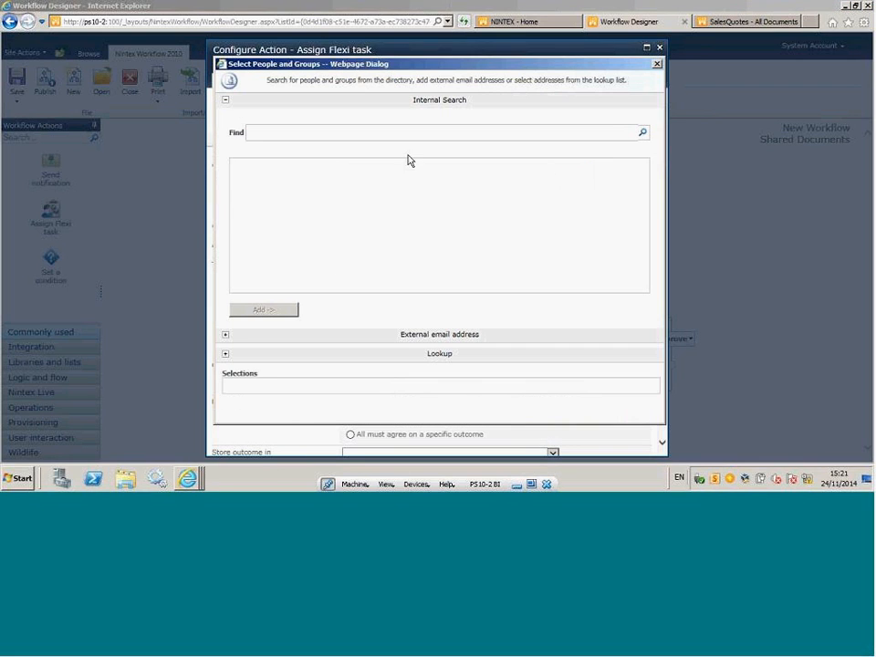
click(225, 355)
double_click(246, 280)
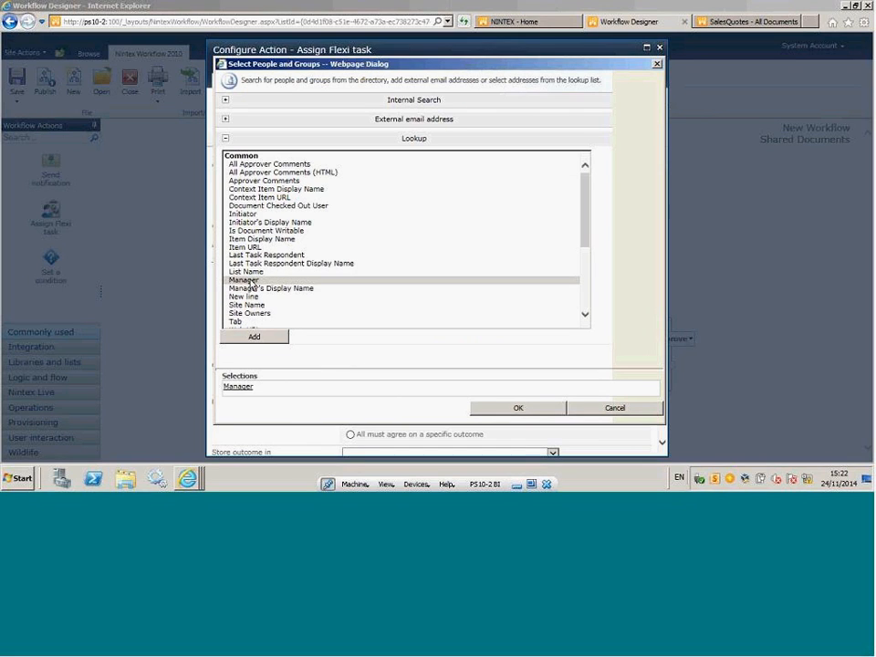
click(517, 408)
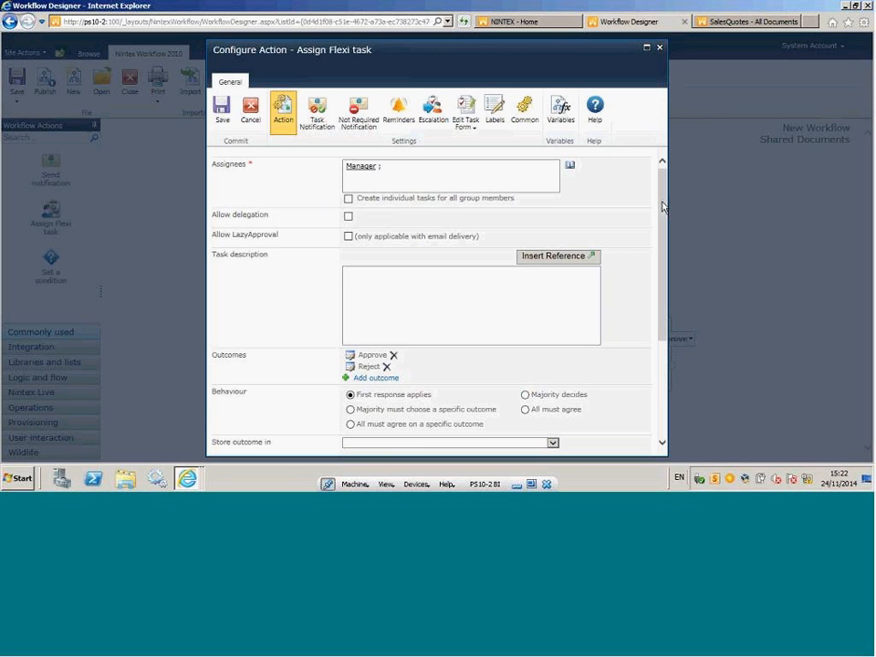
Review the Flexi task's action settings and its task notification settings, including the message text and the Allow delegation option.
scroll(664, 205, down, 3)
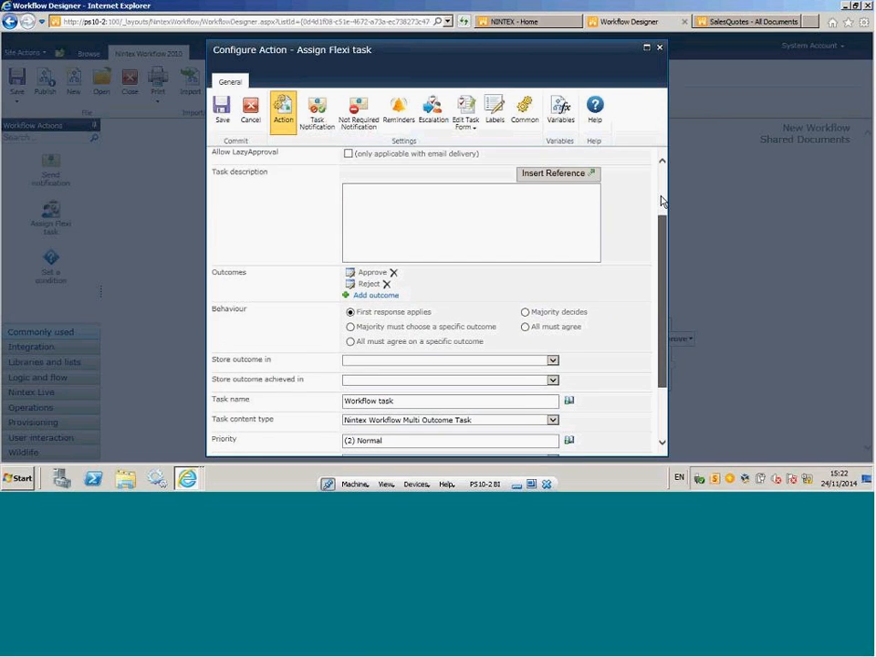
scroll(663, 201, up, 3)
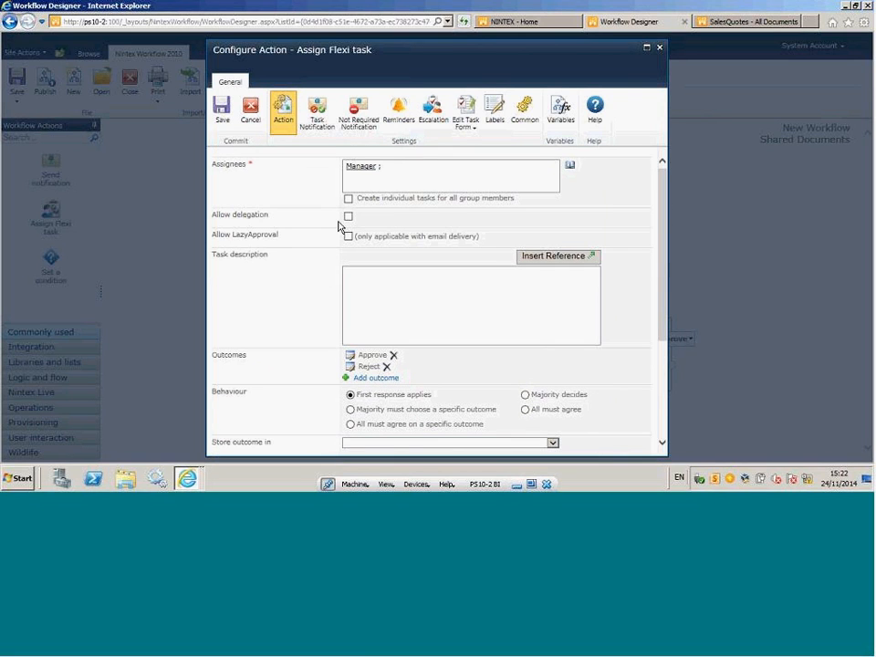
click(319, 121)
scroll(665, 237, down, 1)
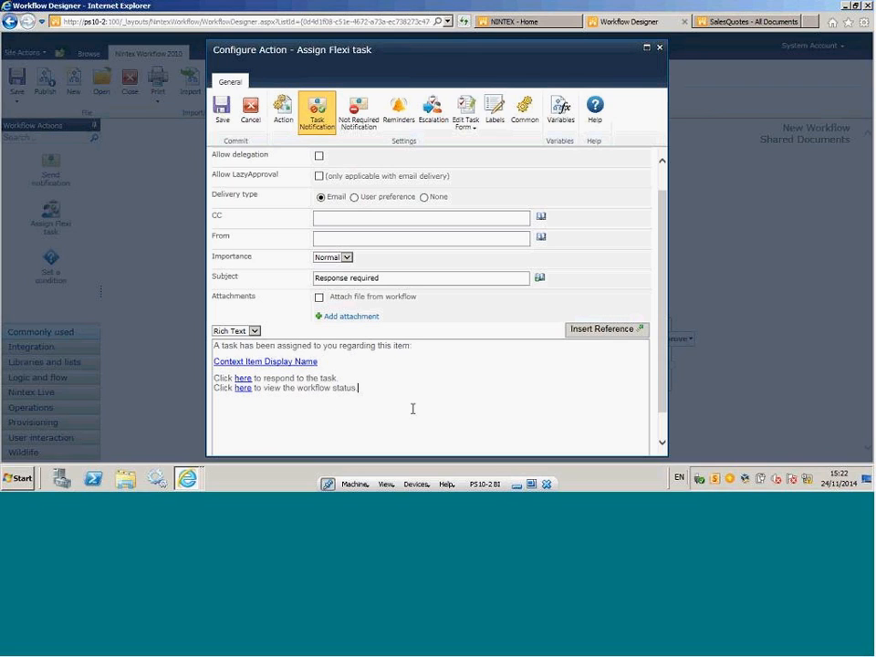
click(281, 416)
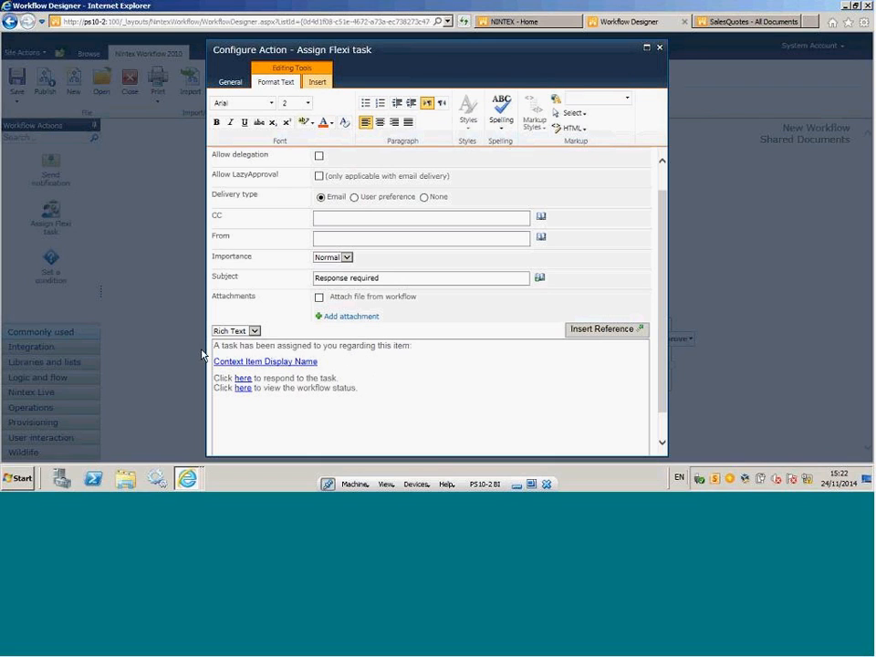
click(418, 347)
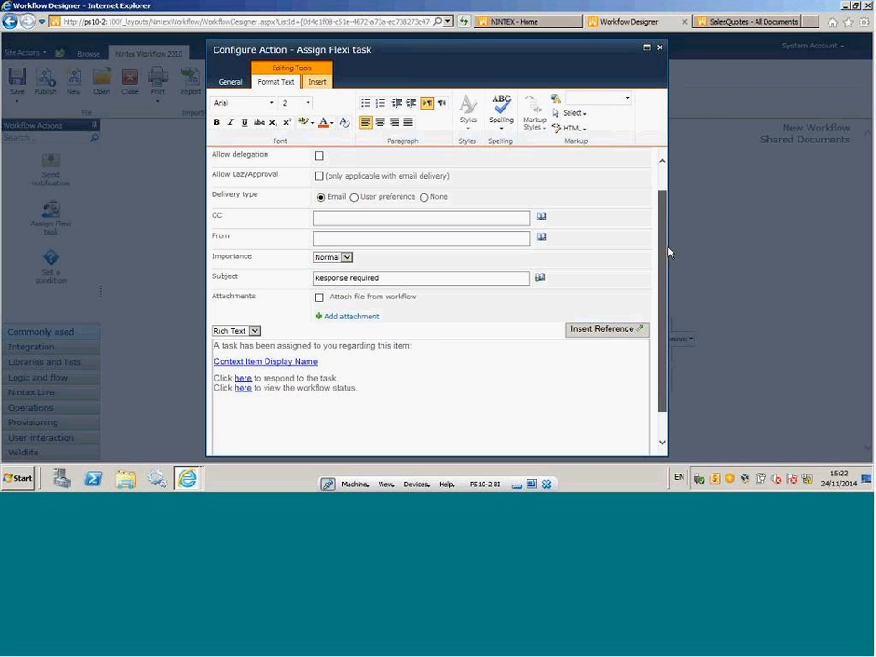
scroll(669, 253, up, 2)
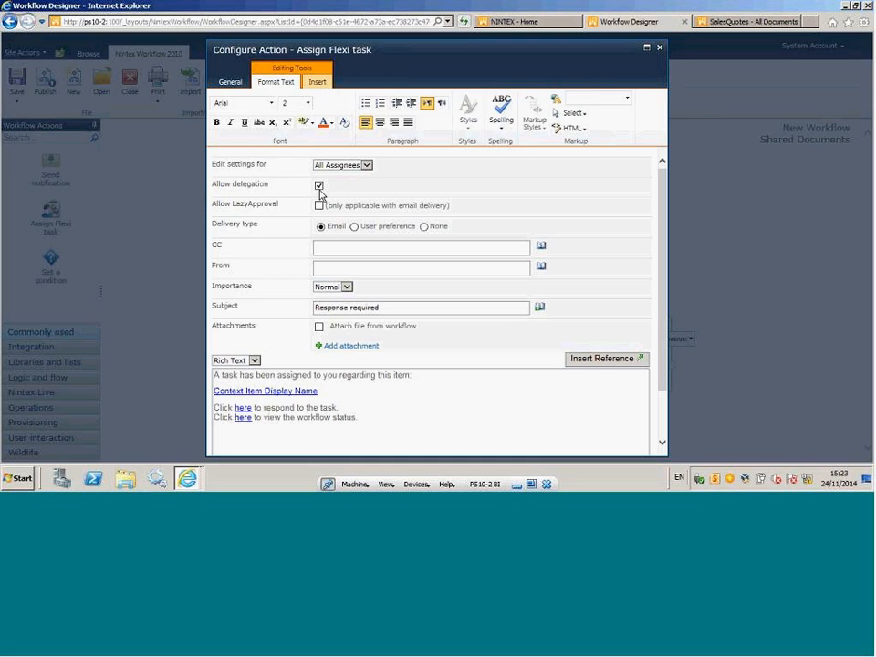
click(320, 187)
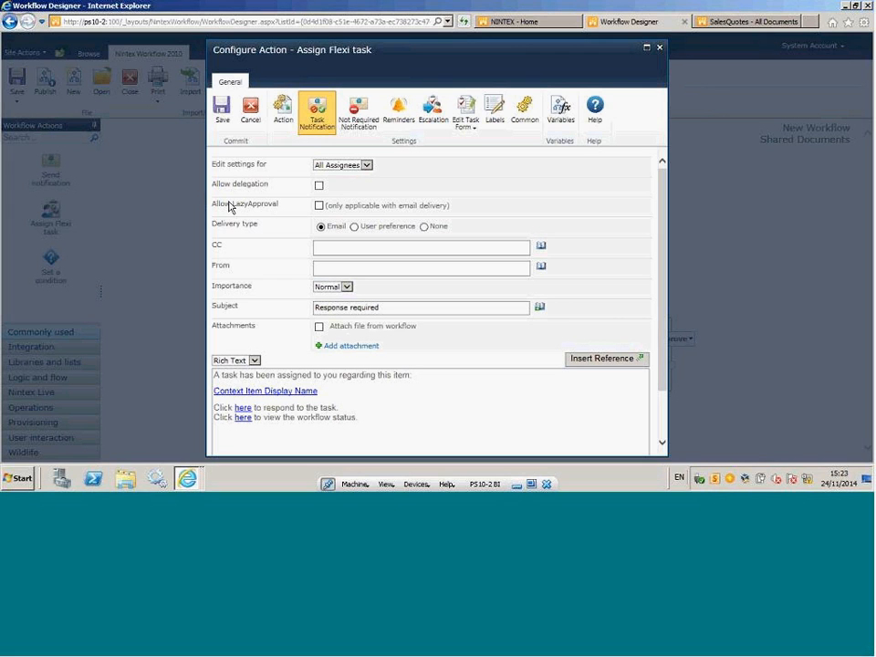
Open SharePoint 2010 Central Administration.
key(super)
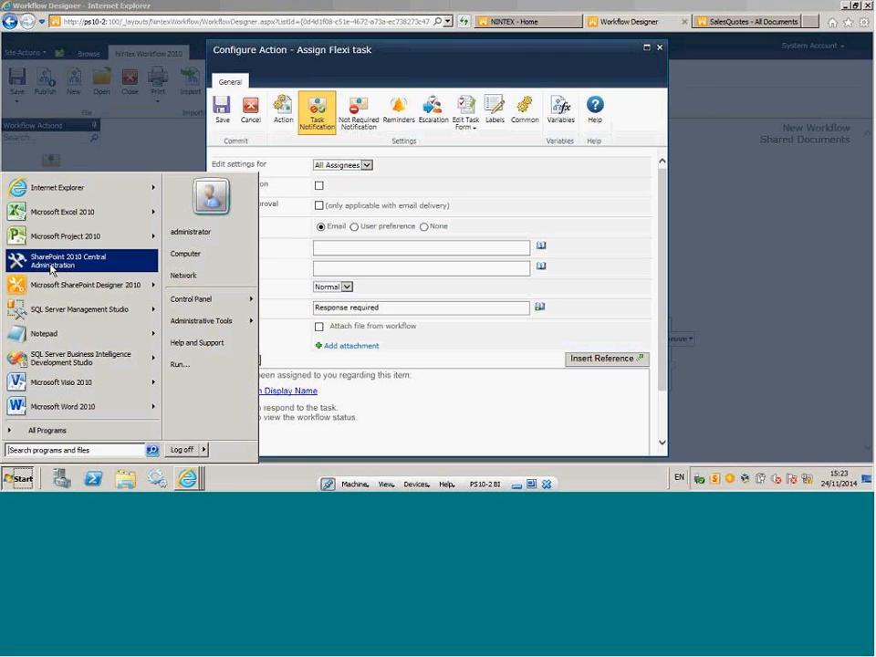
click(55, 265)
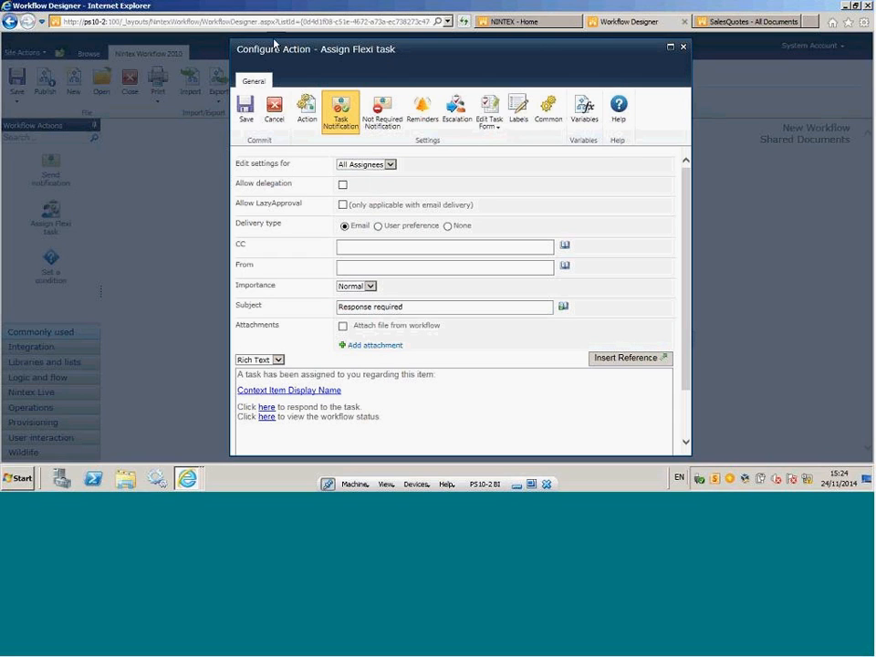
In the Flexi task's reminder settings, set the number of reminders to 4 and the time between them to 0 days and 4 hours.
click(425, 118)
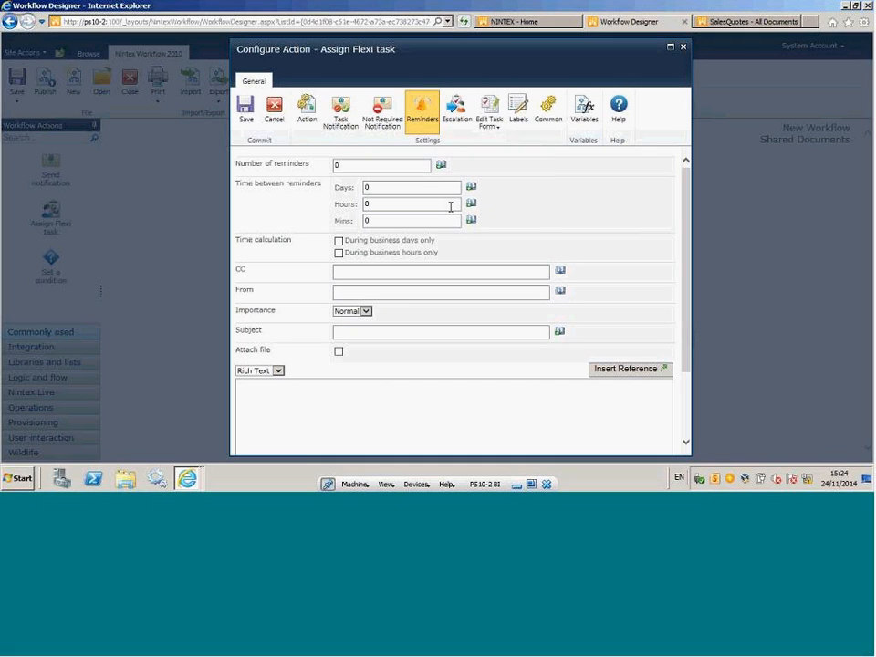
double_click(352, 163)
text(4)
double_click(366, 187)
text(2)
double_click(368, 187)
text(0)
double_click(387, 204)
text(4)
Calculate reminder time during business hours only and set the time between reminders to 1 day and 0 hours.
click(370, 187)
click(340, 241)
click(340, 252)
drag(370, 203, 357, 204)
text(0)
key(shift+Tab)
text(1)
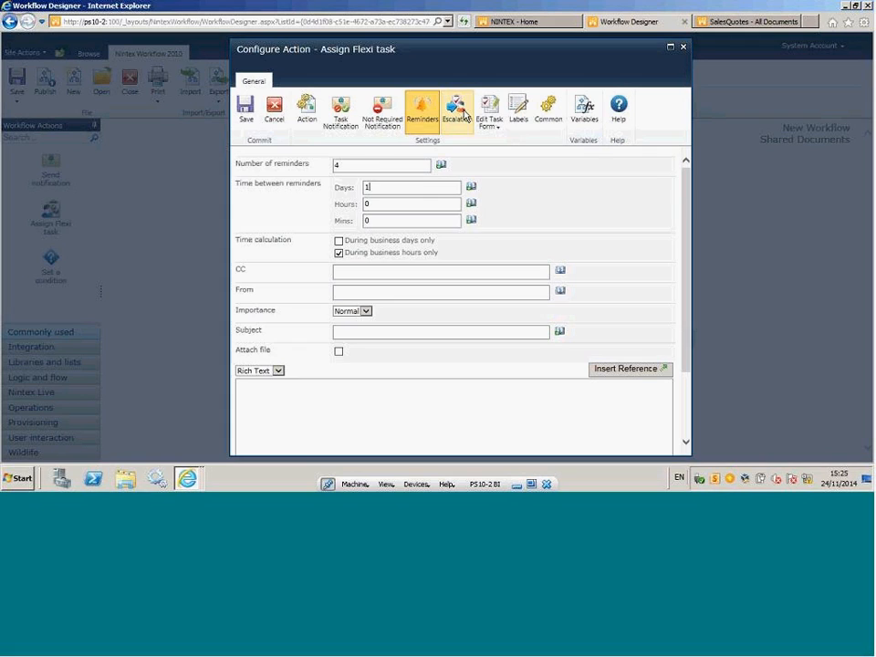
Set the Flexi task's escalation type to Delegate task and save the action's settings.
click(461, 117)
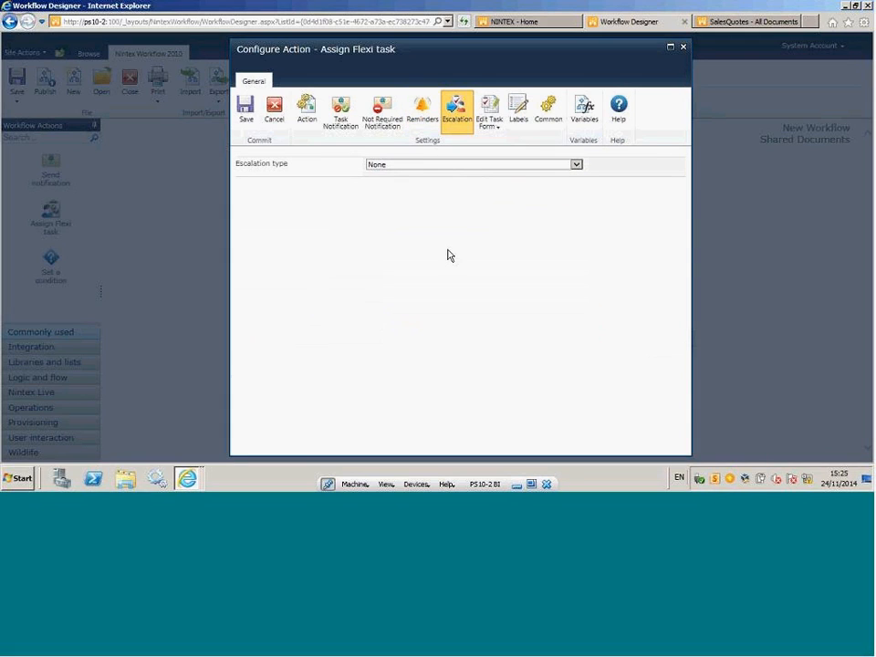
click(576, 165)
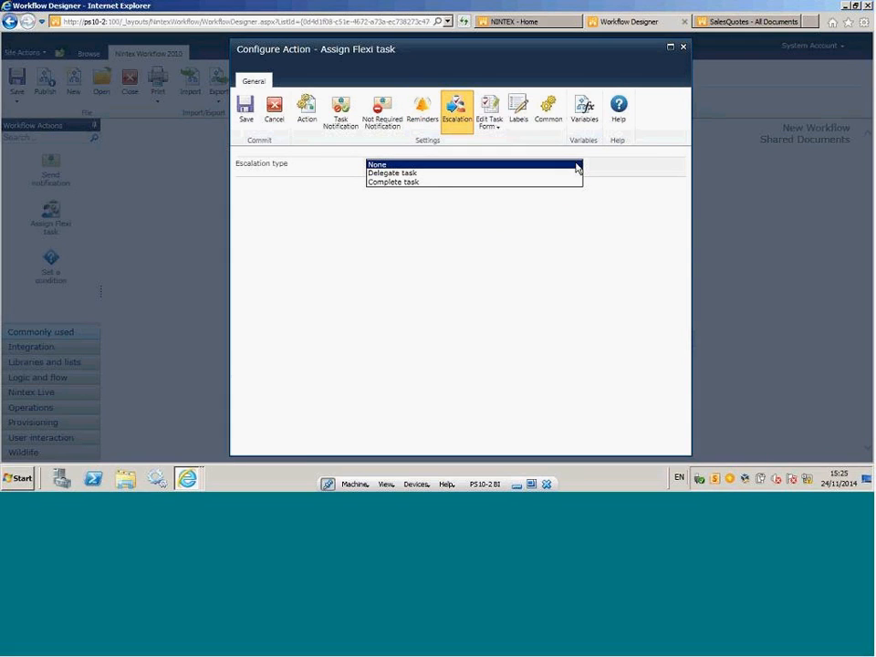
click(416, 174)
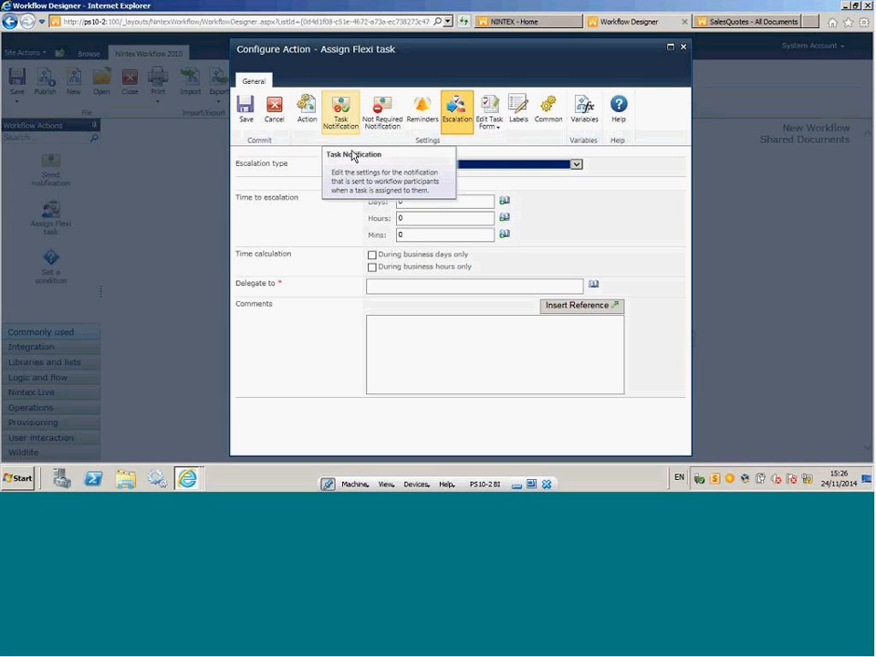
click(309, 113)
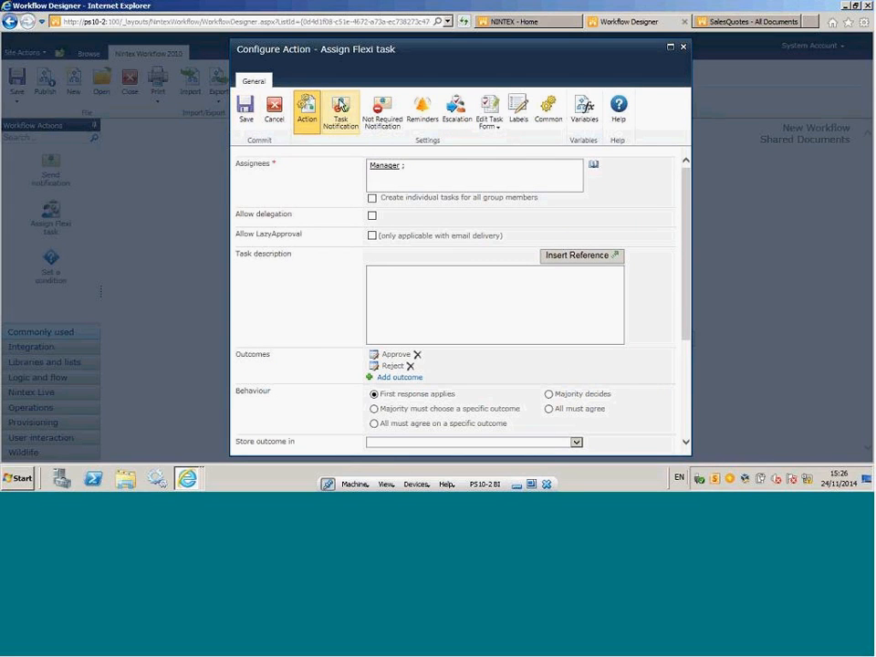
click(257, 123)
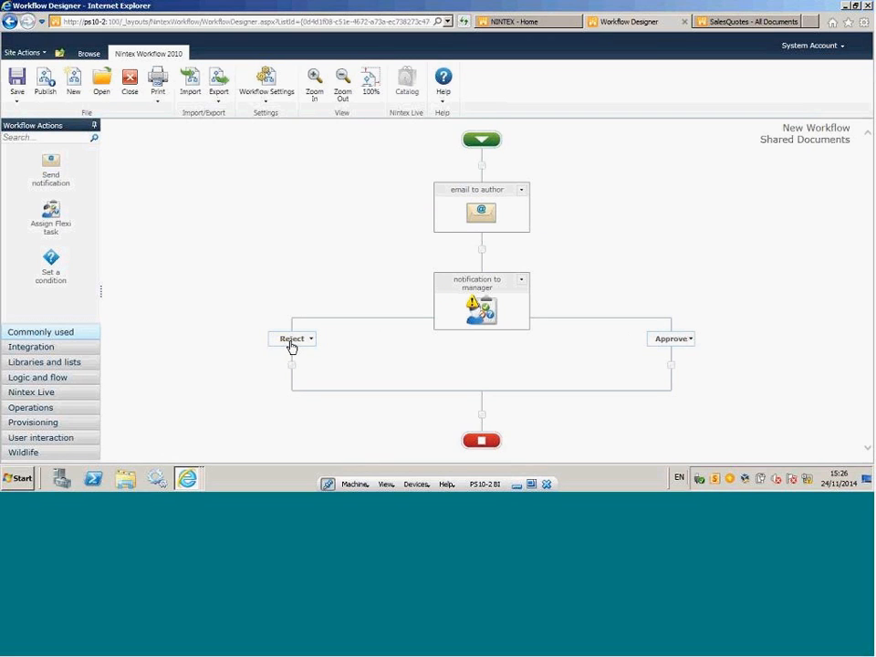
Add a Request Change outcome with optional comments to the notification to manager task and save its configuration.
click(521, 280)
click(507, 297)
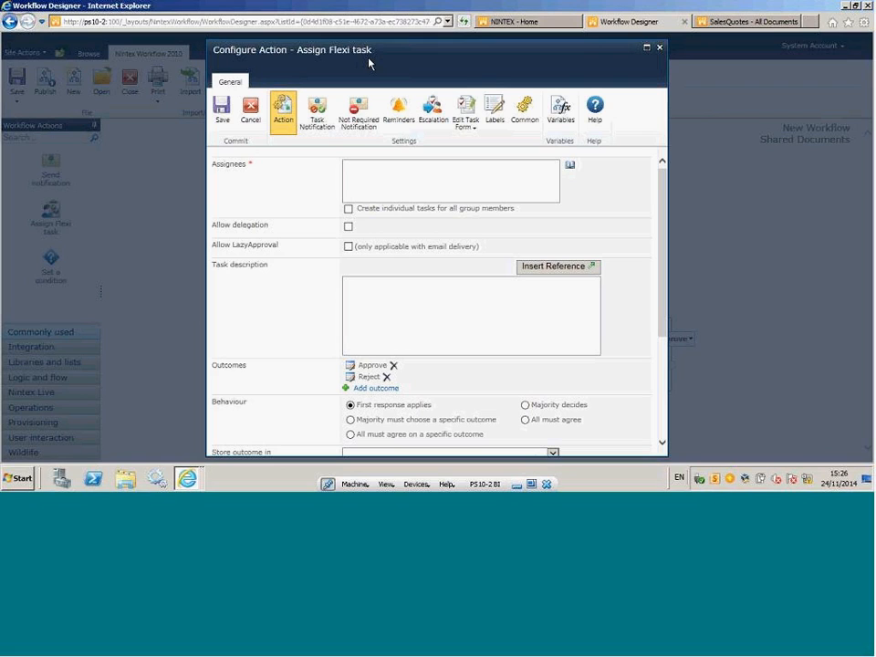
click(377, 389)
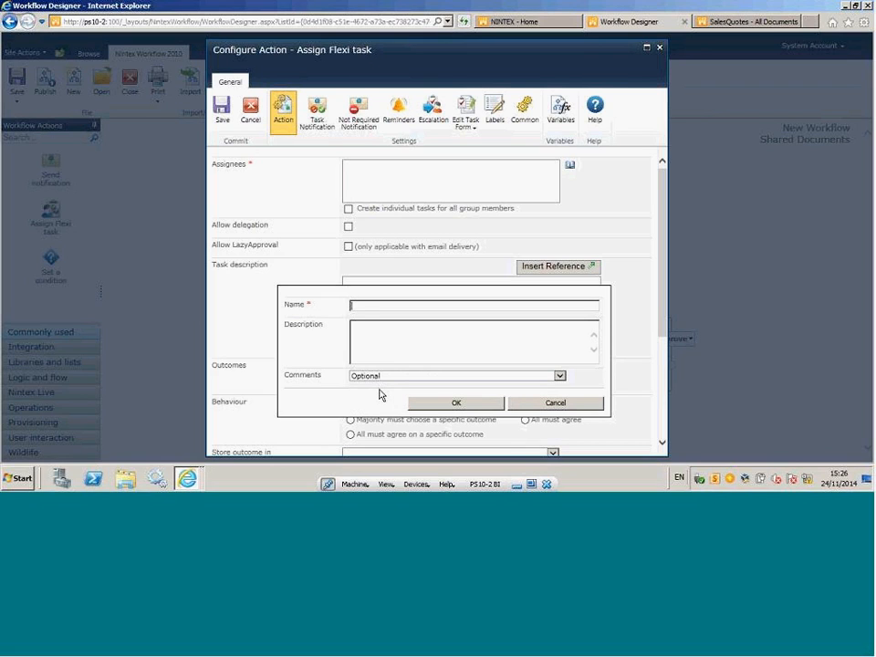
text(Request Chnage)
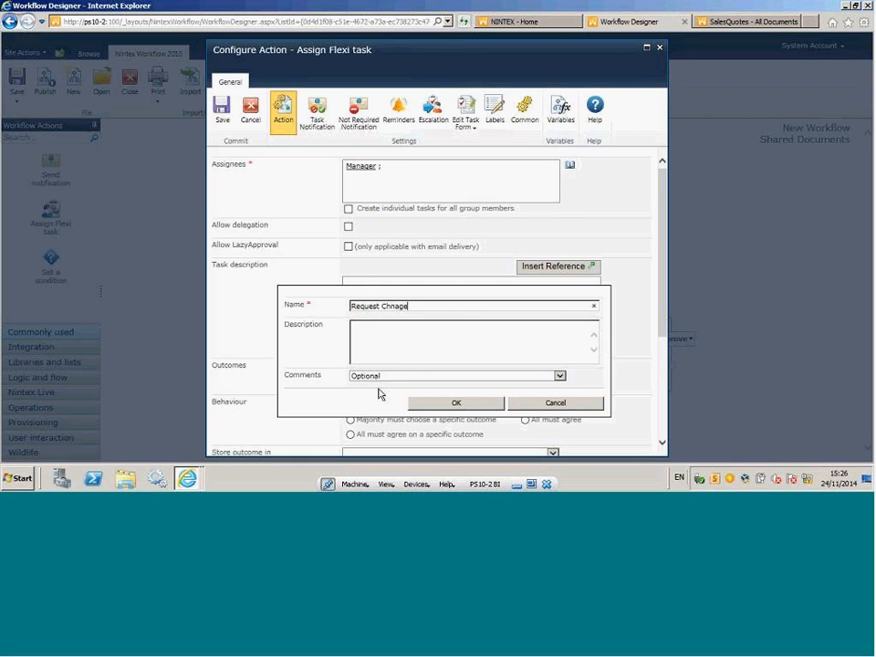
key(BackSpace)
key(BackSpace)
key(BackSpace)
key(BackSpace)
text(ange)
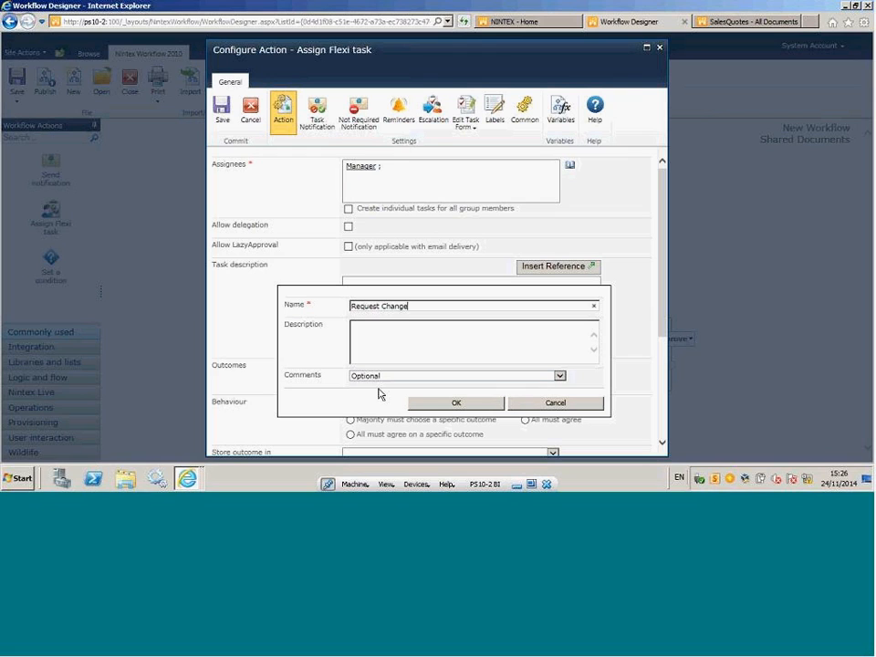
click(438, 404)
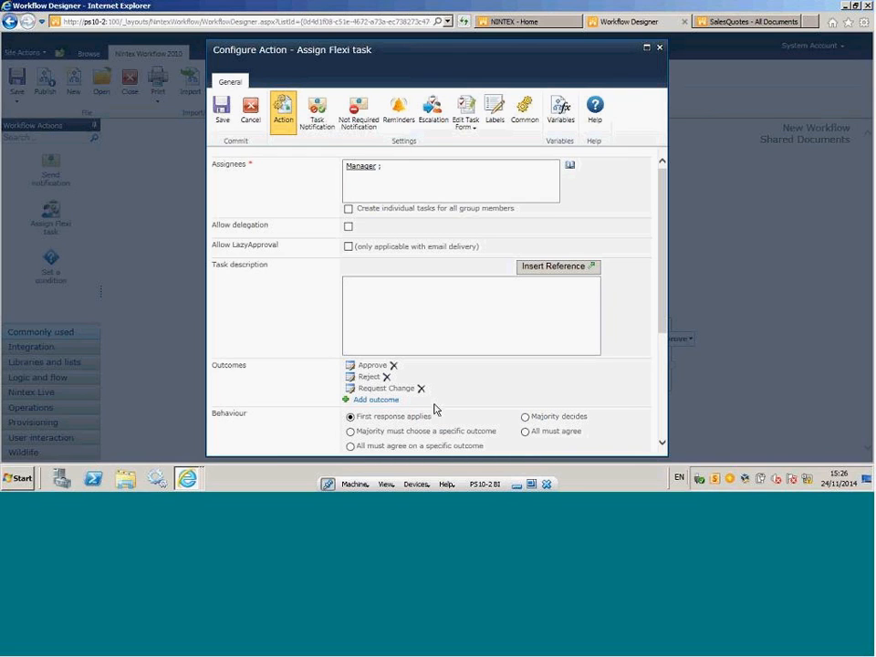
click(222, 111)
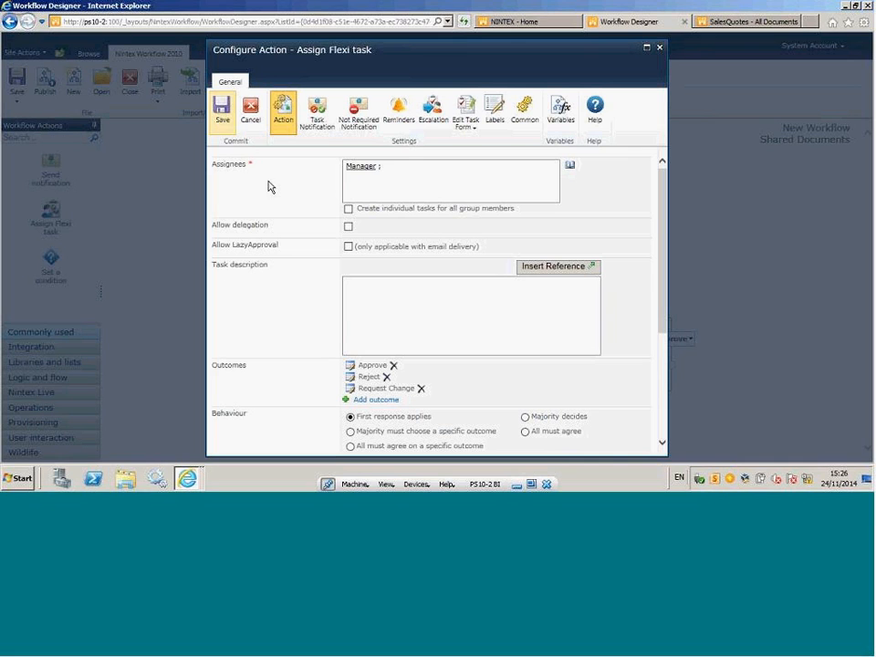
scroll(267, 186, down, 5)
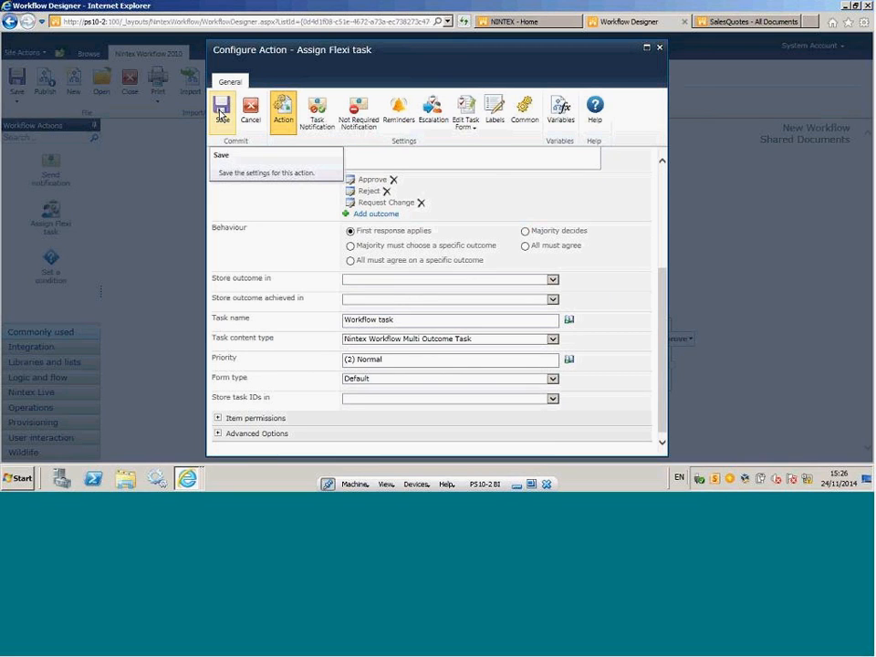
click(220, 113)
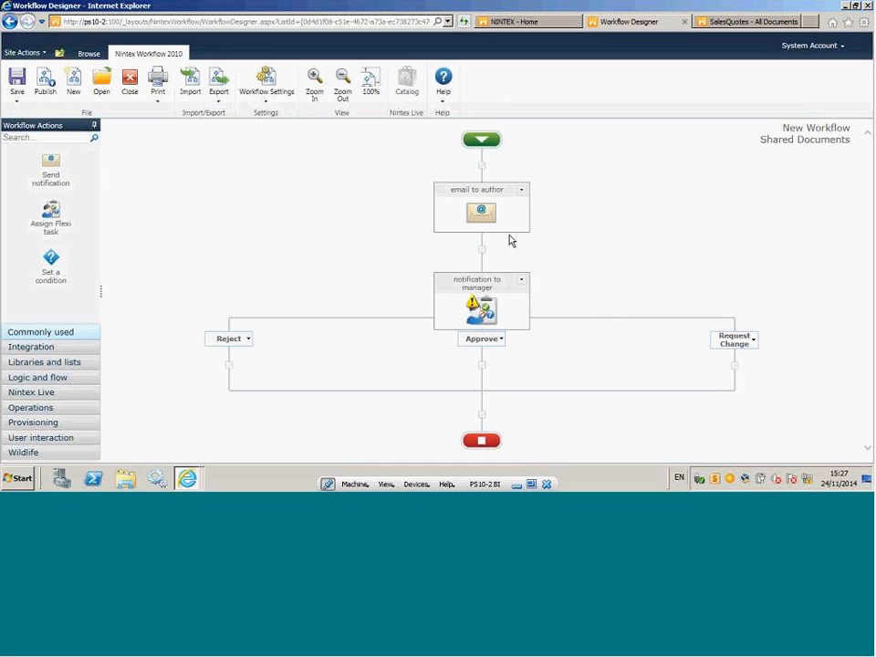
In the workflow settings, set both Start when items are created and Start when items are modified to Yes.
click(268, 108)
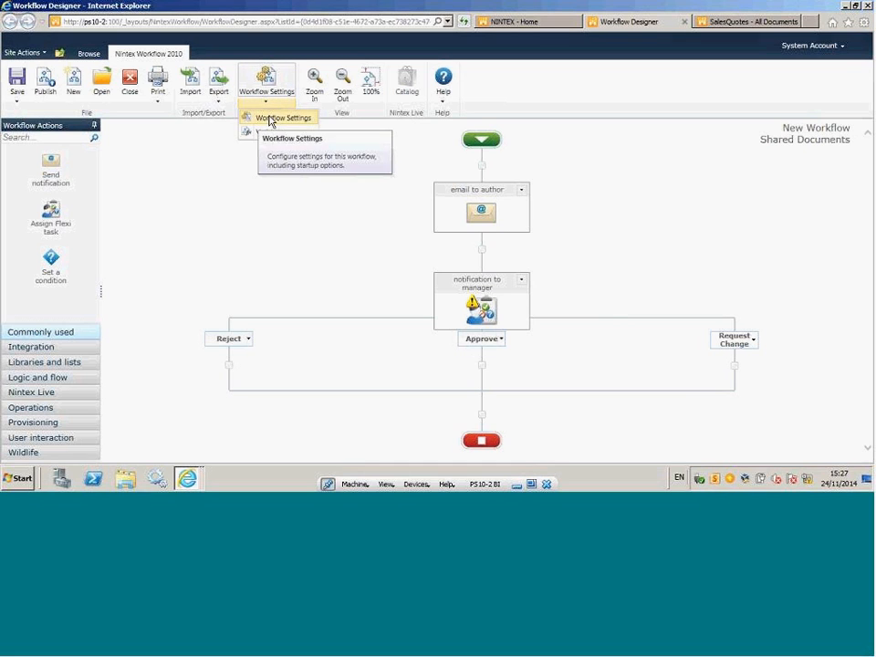
click(270, 118)
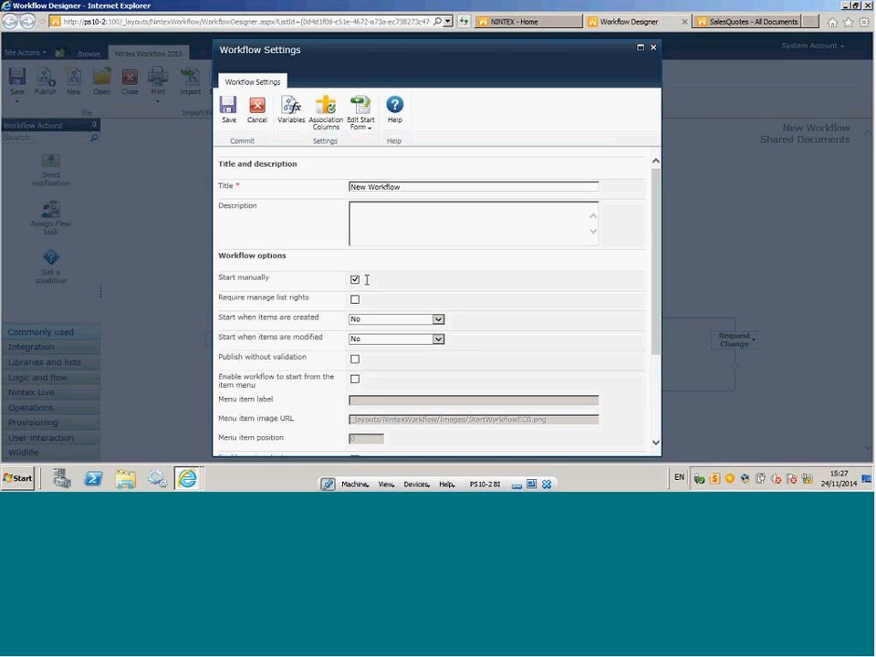
click(438, 319)
click(392, 310)
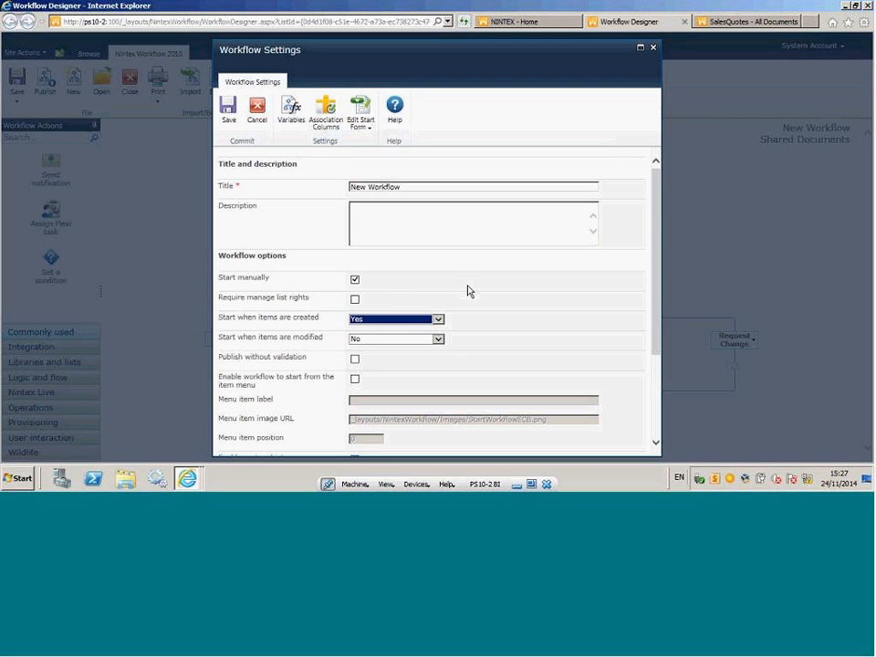
click(475, 291)
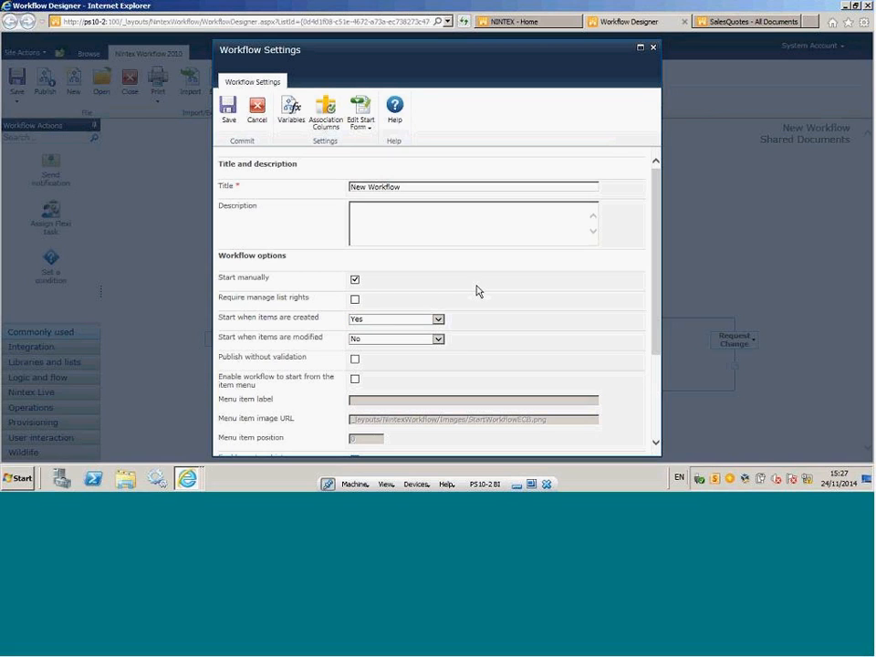
click(439, 339)
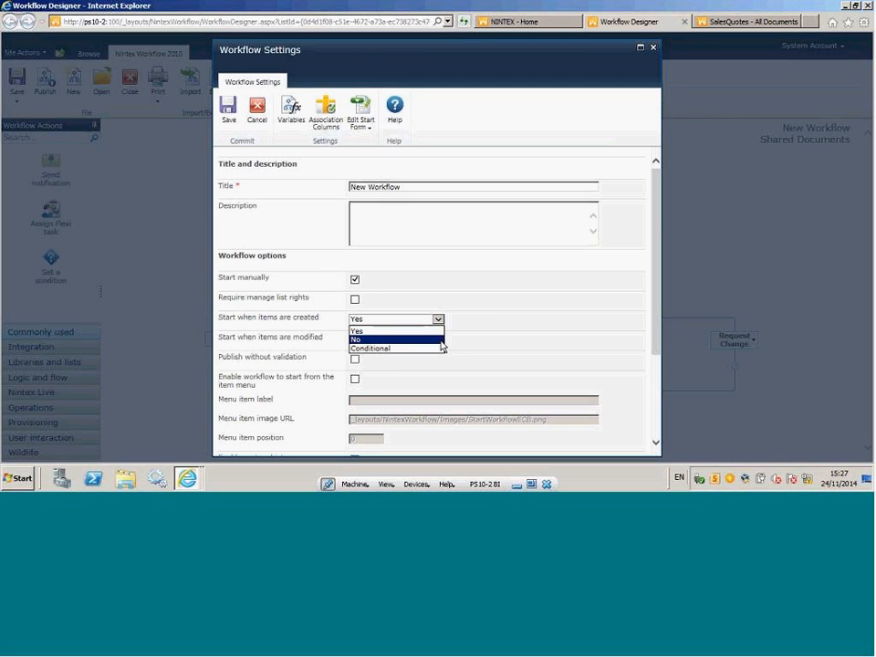
click(381, 331)
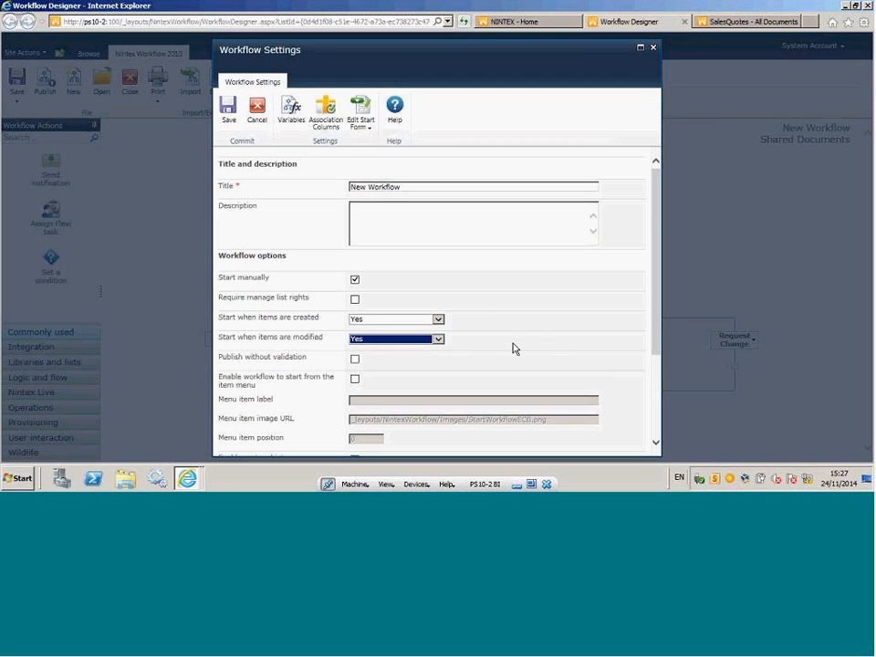
click(513, 348)
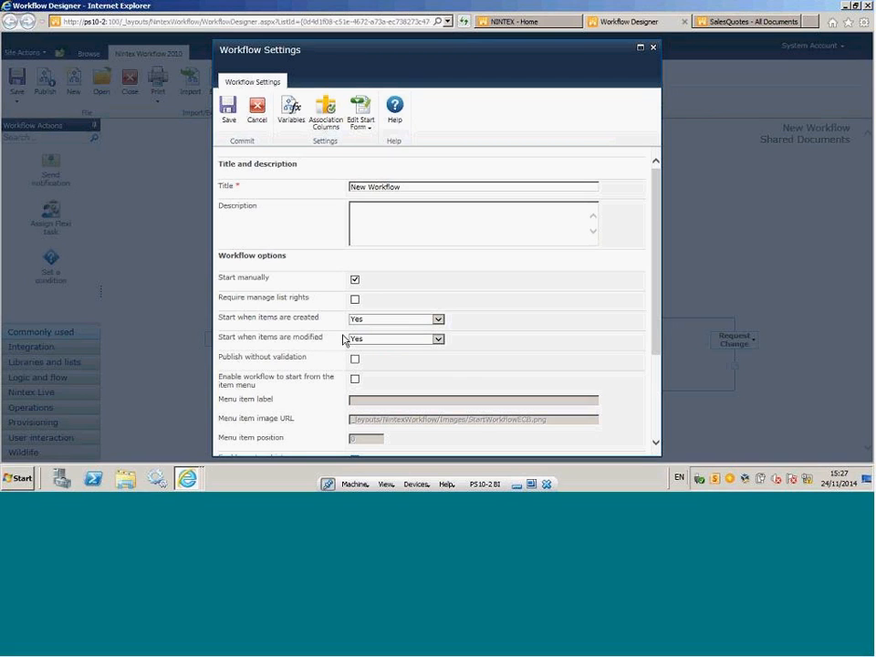
Try a Conditional start for modified items with Start manually turned off, and discard the workflow settings changes.
click(438, 340)
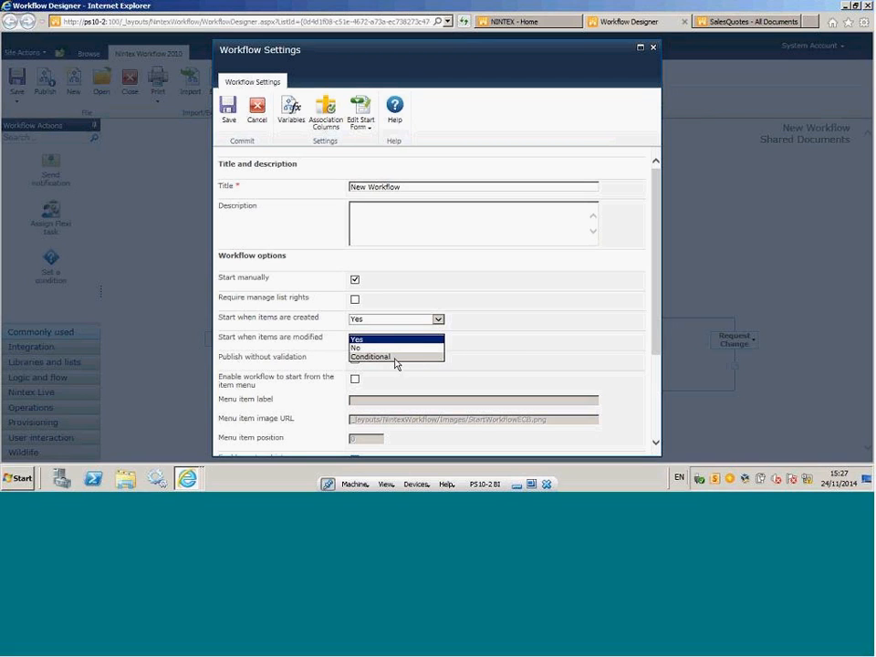
click(402, 357)
click(473, 342)
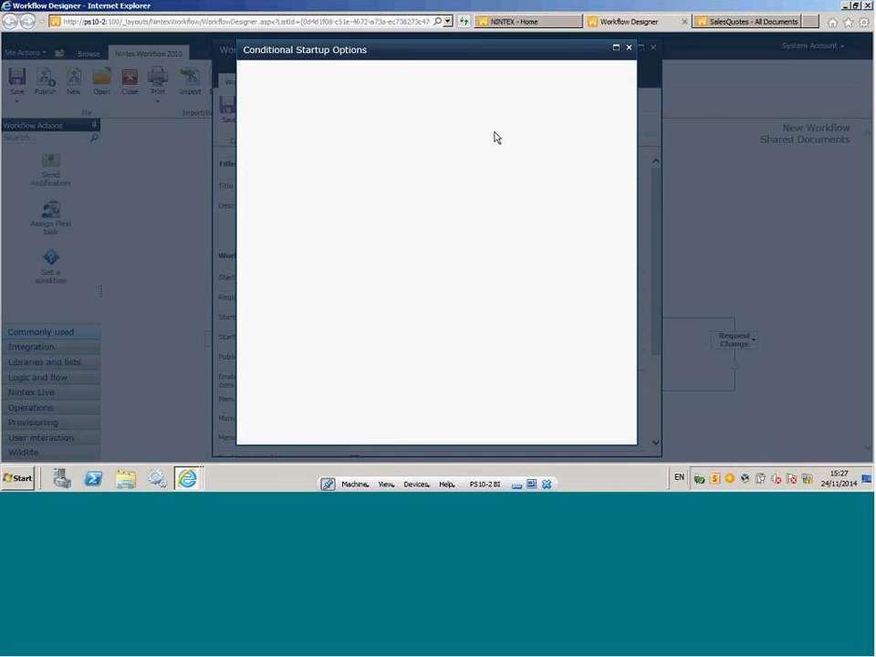
click(629, 49)
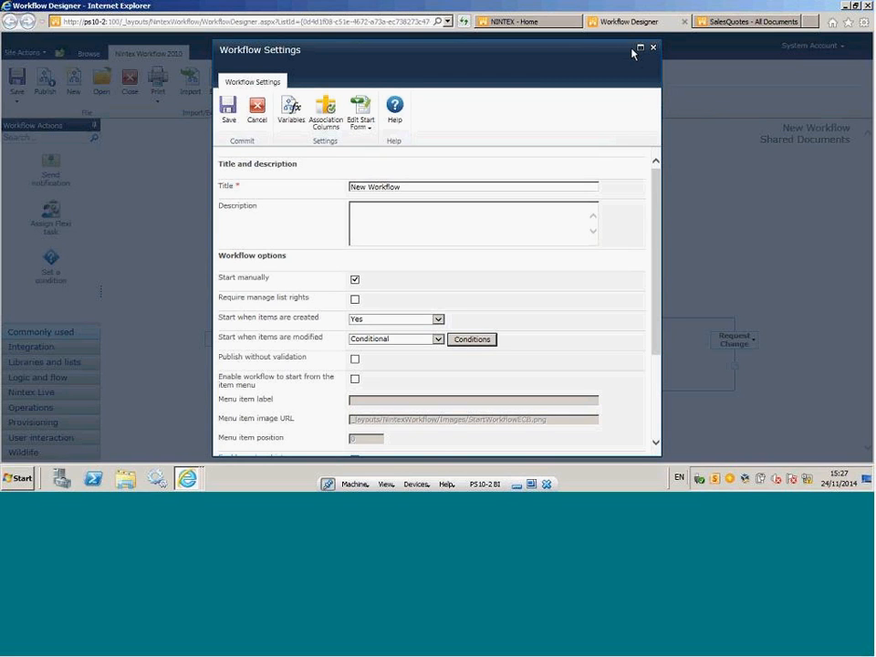
click(356, 279)
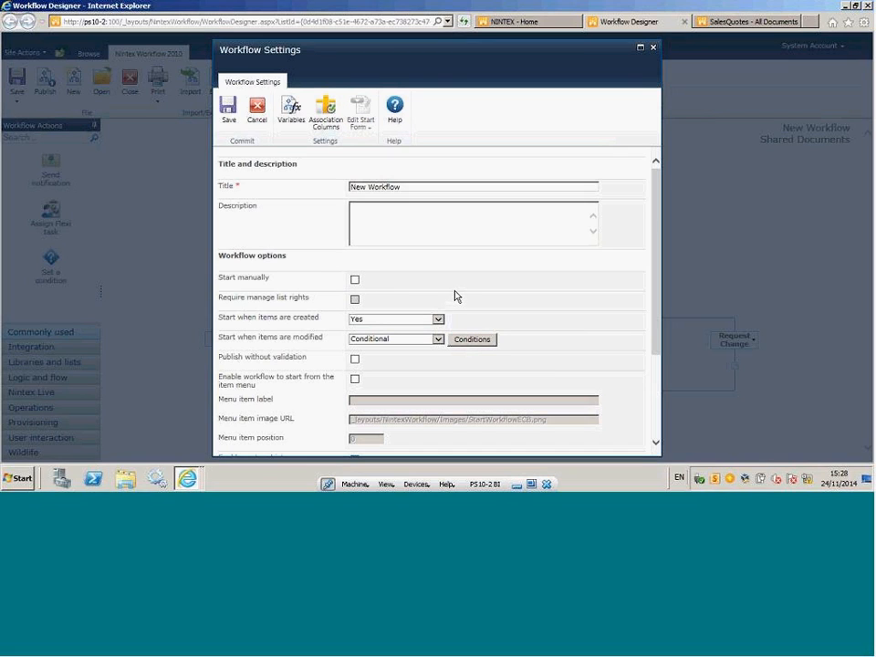
click(259, 114)
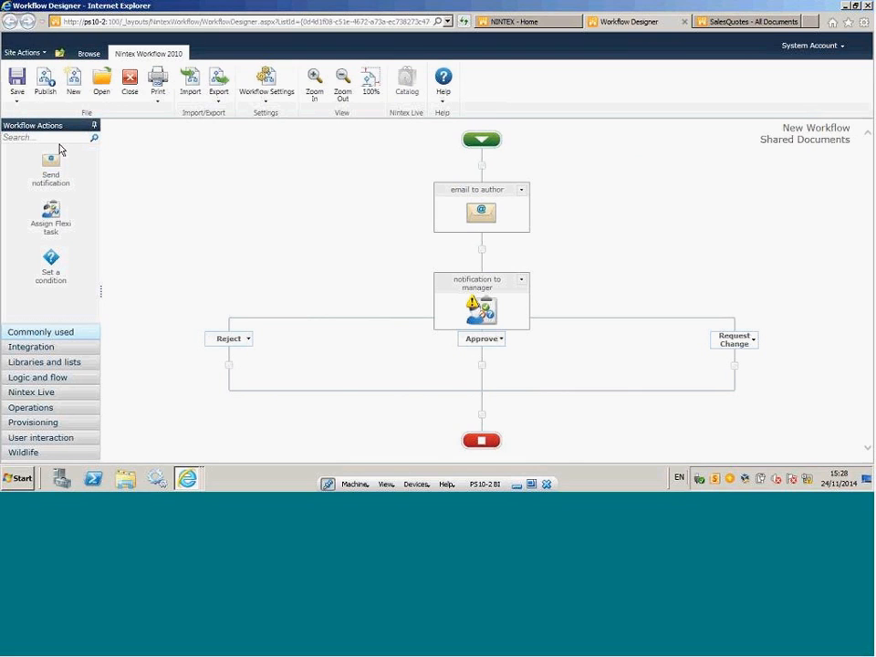
View the title and description options for saving the workflow and close them without submitting.
click(16, 83)
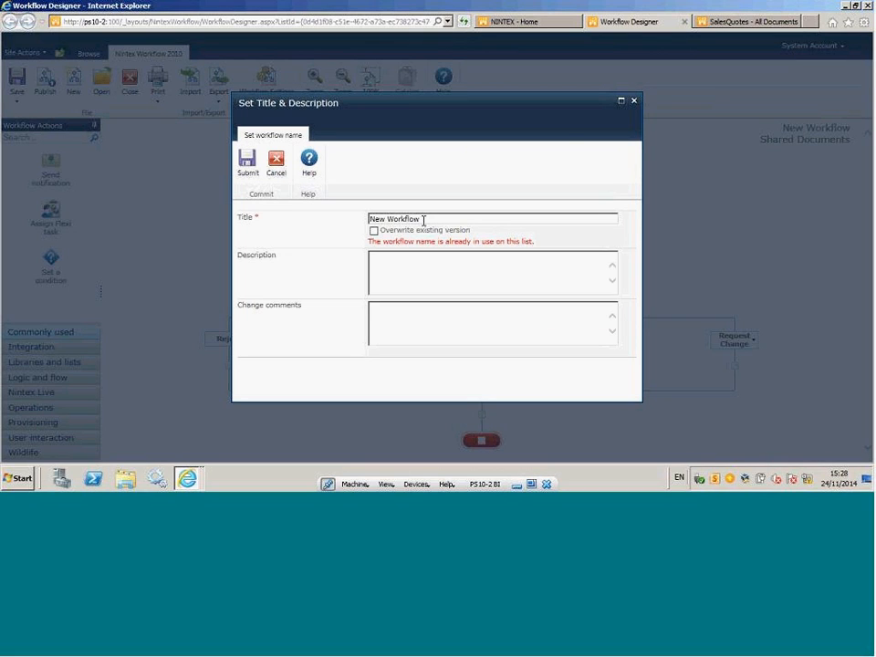
click(634, 102)
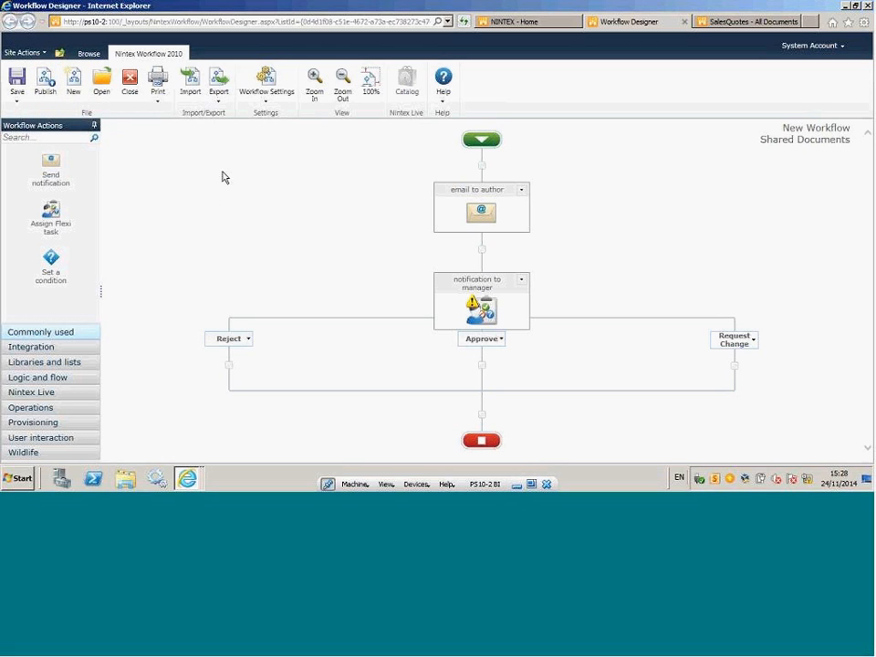
Review the printer-friendly version of the workflow with action notes in an enlarged window and close it.
click(156, 106)
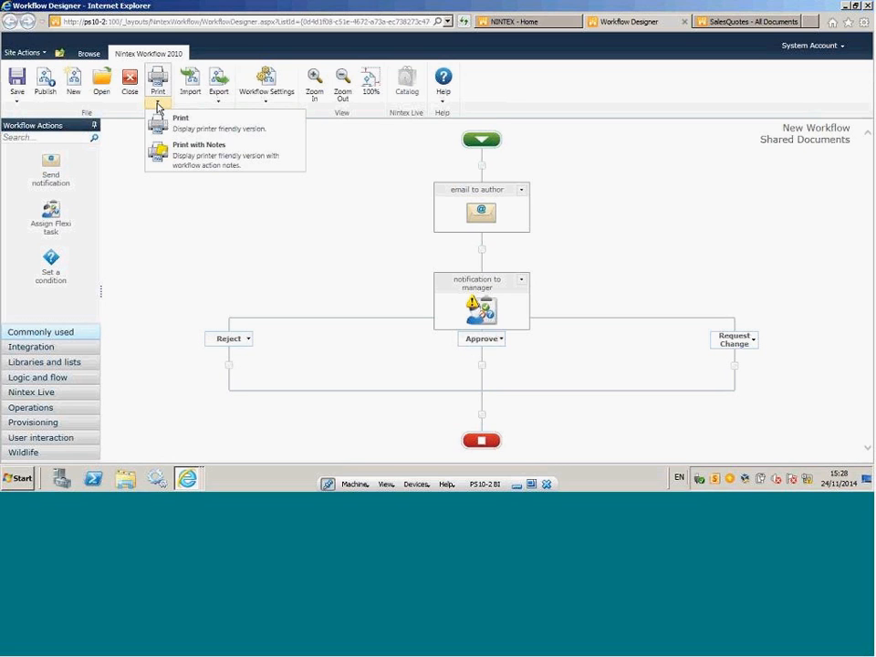
click(215, 162)
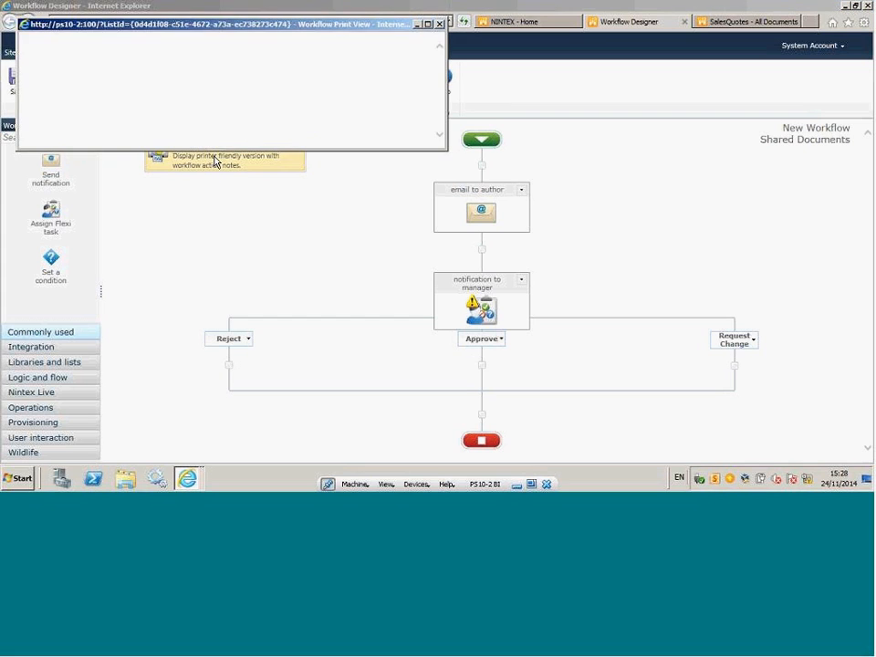
drag(448, 153, 772, 398)
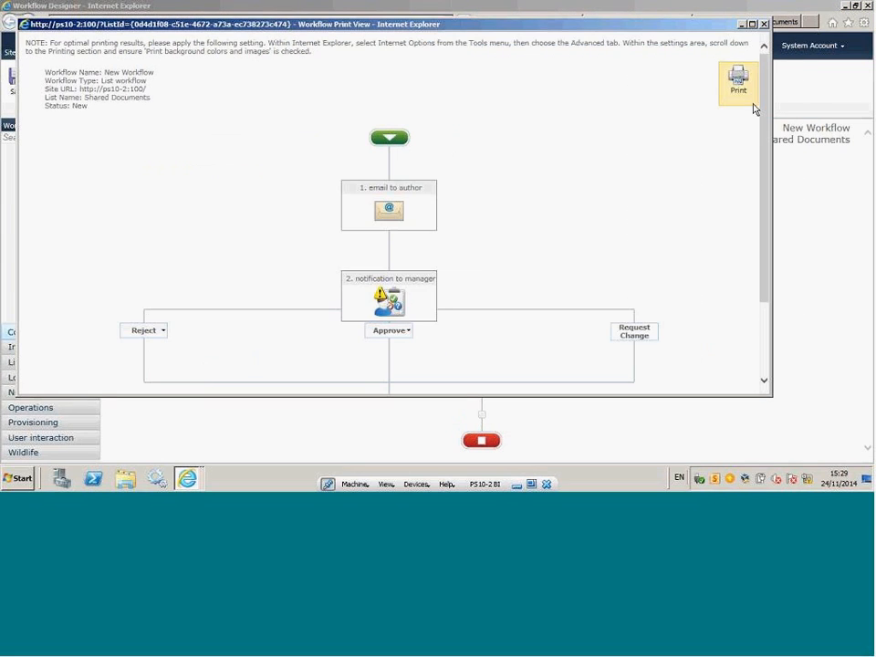
drag(765, 143, 766, 166)
scroll(766, 171, down, 2)
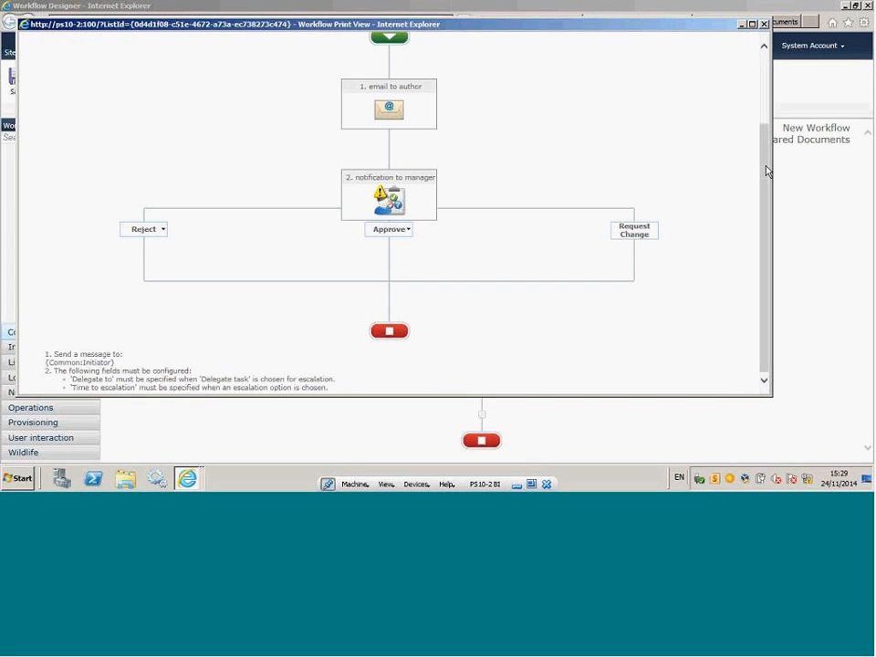
scroll(443, 176, up, 3)
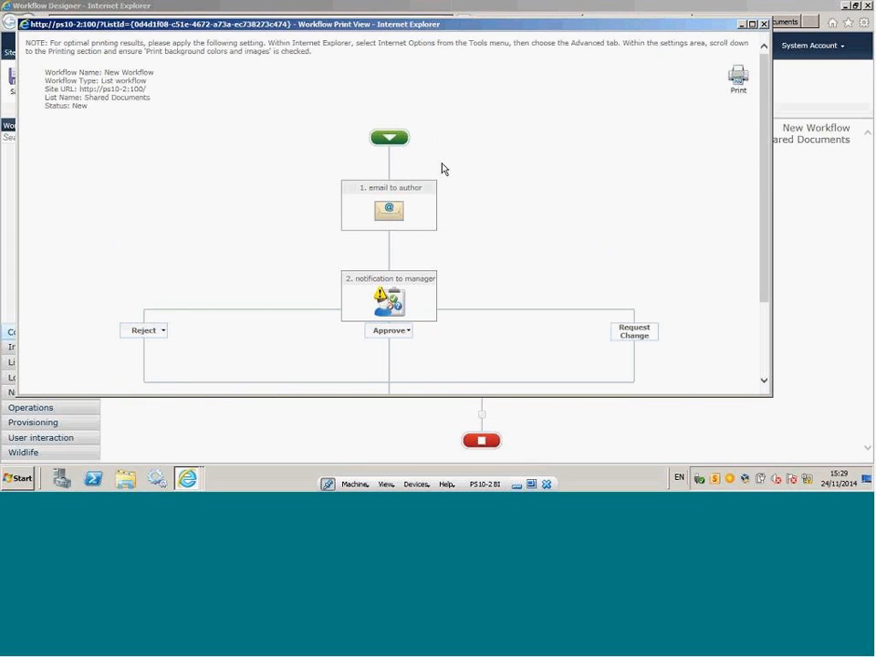
click(763, 24)
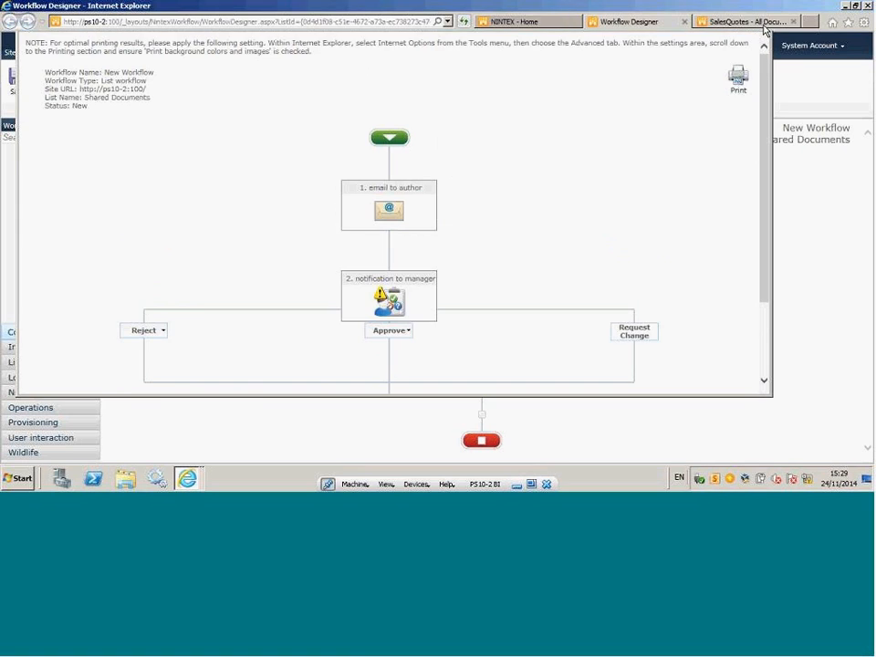
View the plain printer-friendly version of the workflow without notes in an enlarged window and close it.
click(158, 100)
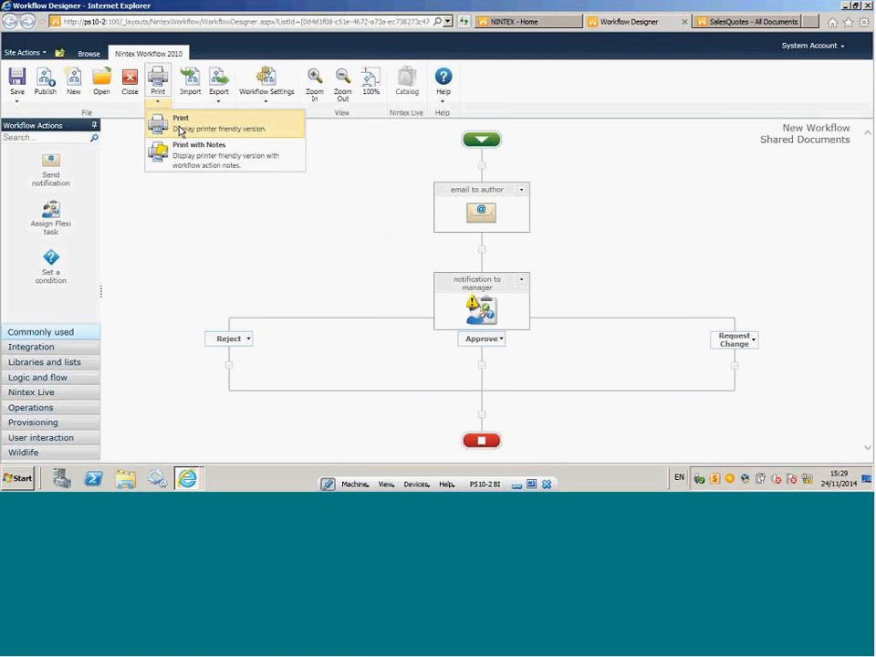
click(180, 125)
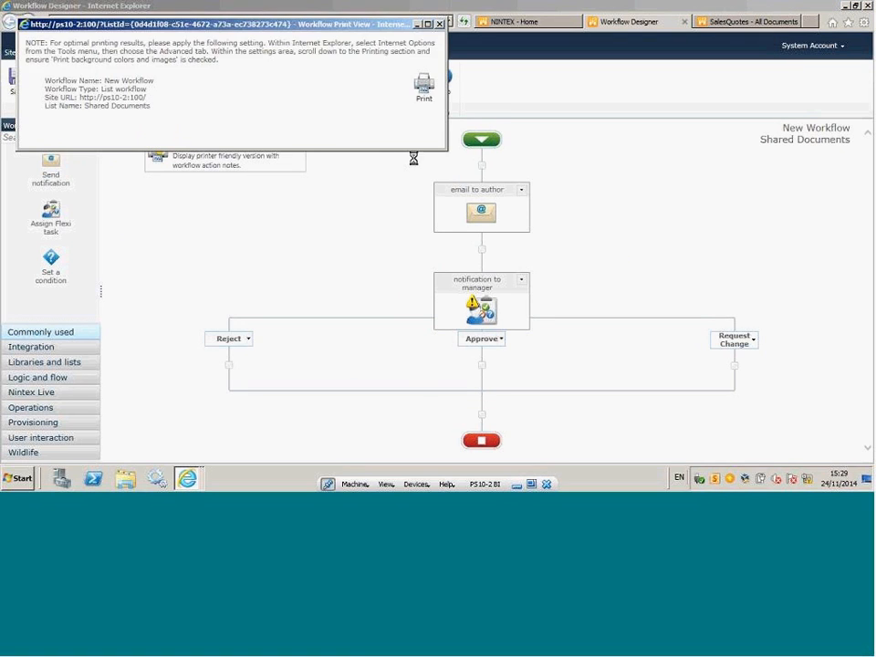
drag(448, 151, 724, 425)
scroll(577, 392, down, 1)
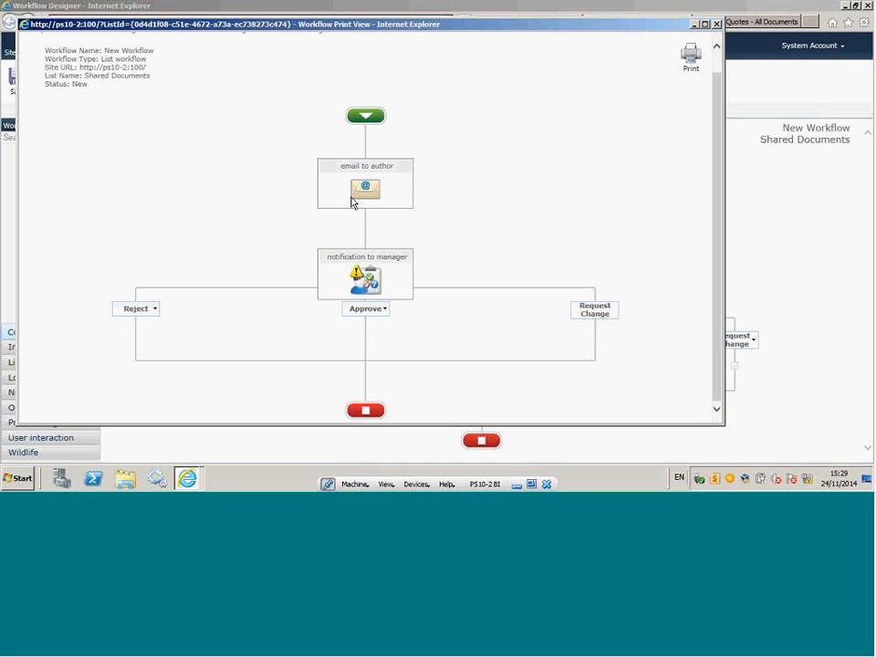
click(716, 24)
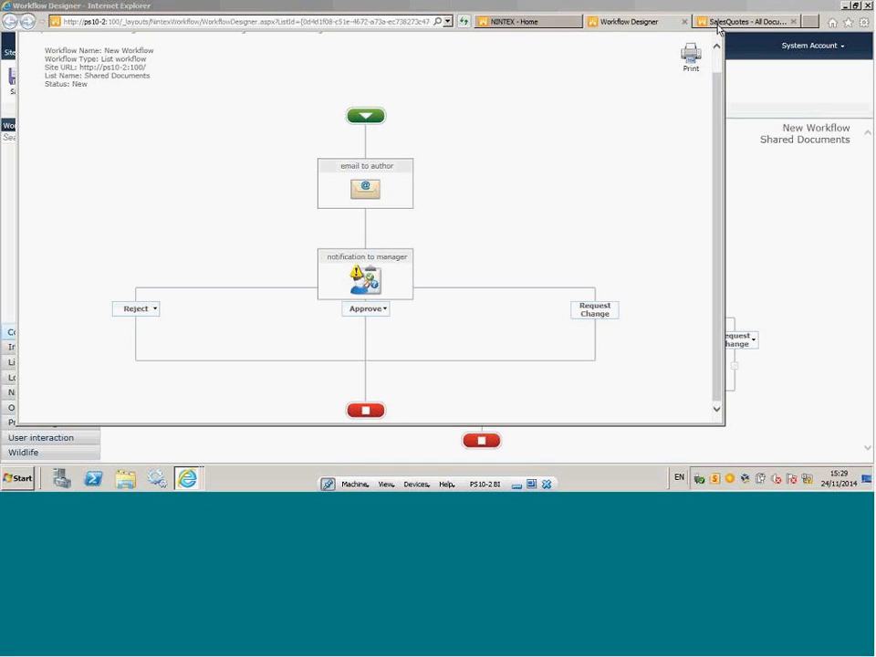
View the numbered workflow diagram in the print version with notes, enlarge its window and close it.
click(158, 98)
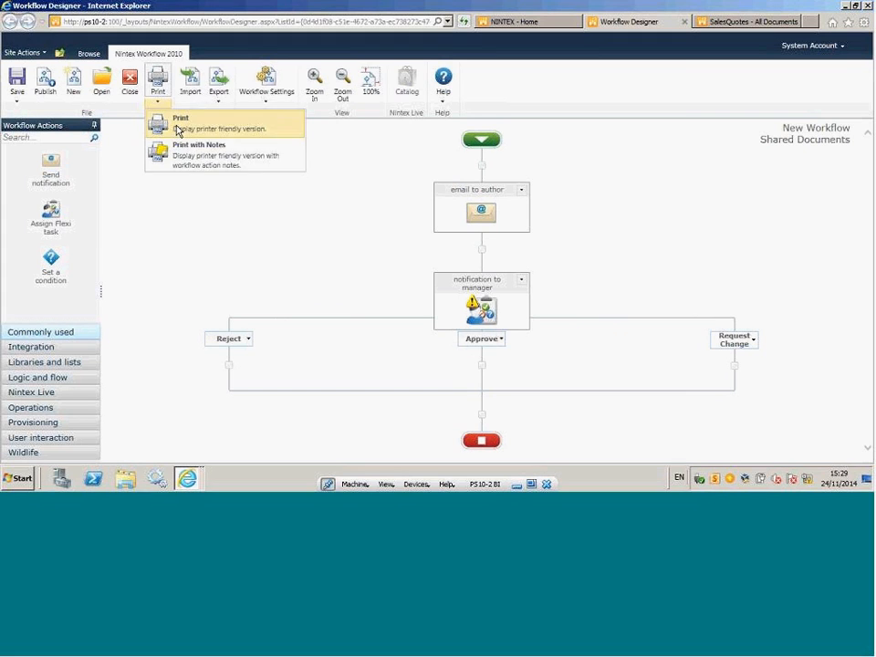
click(174, 149)
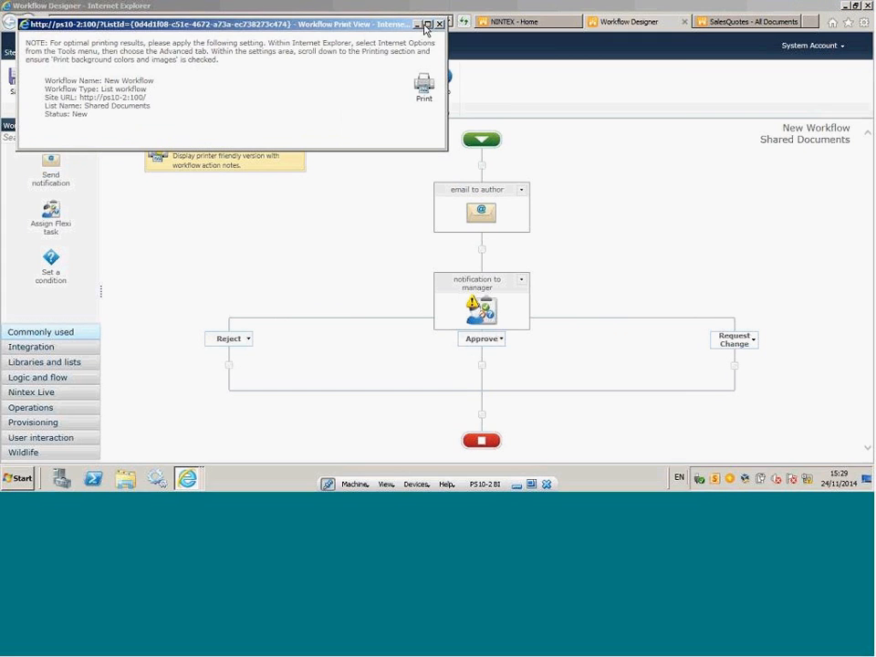
drag(504, 230, 753, 421)
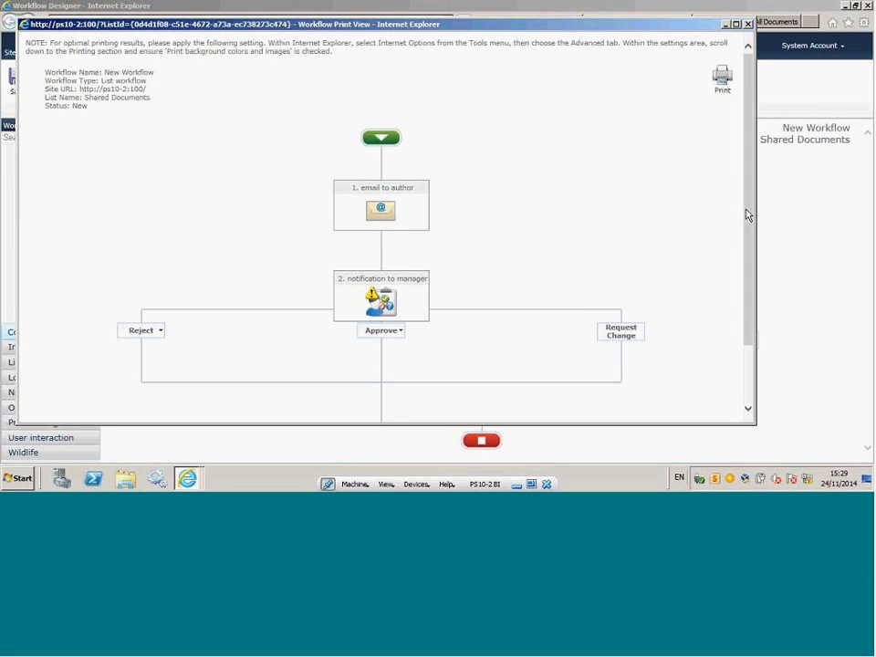
drag(747, 215, 748, 274)
click(748, 25)
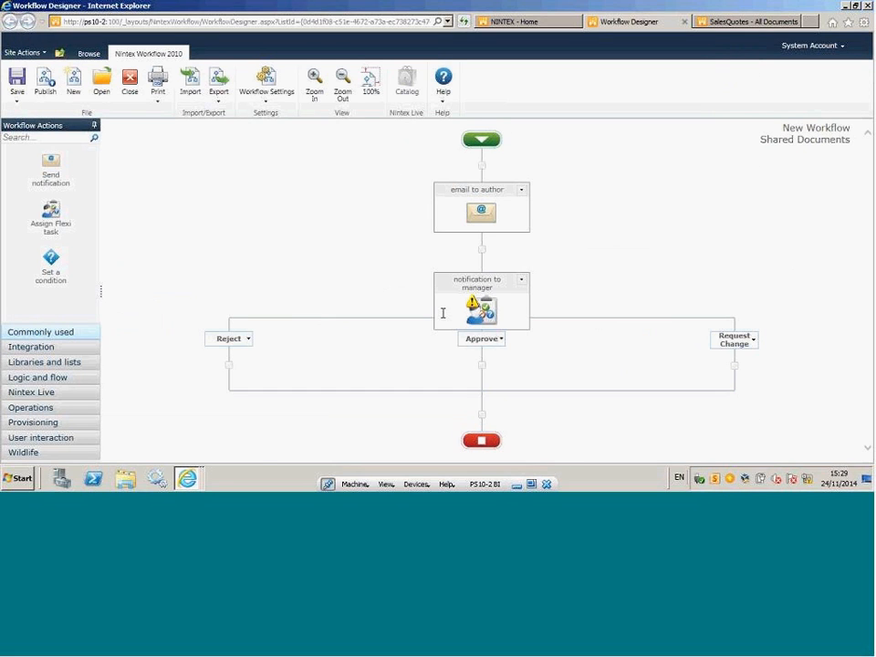
Reopen the print version with notes, highlight the message recipient note below the diagram, and close the window.
click(159, 101)
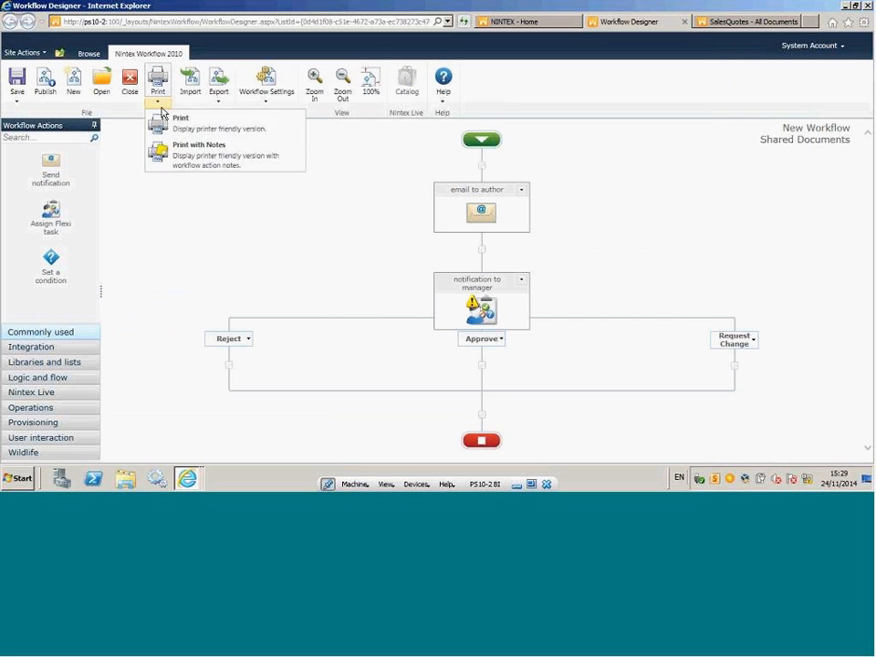
click(185, 161)
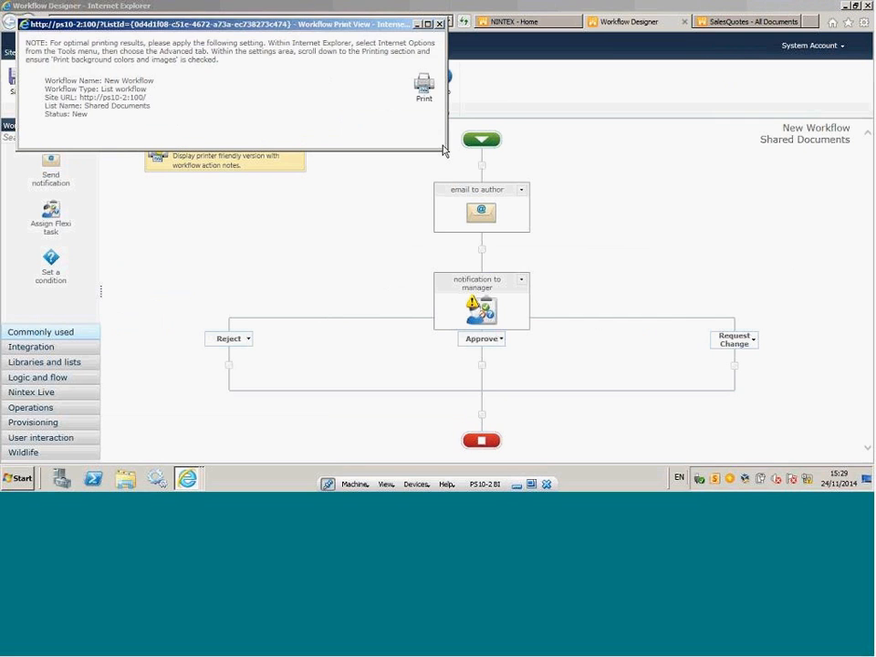
drag(521, 219, 693, 392)
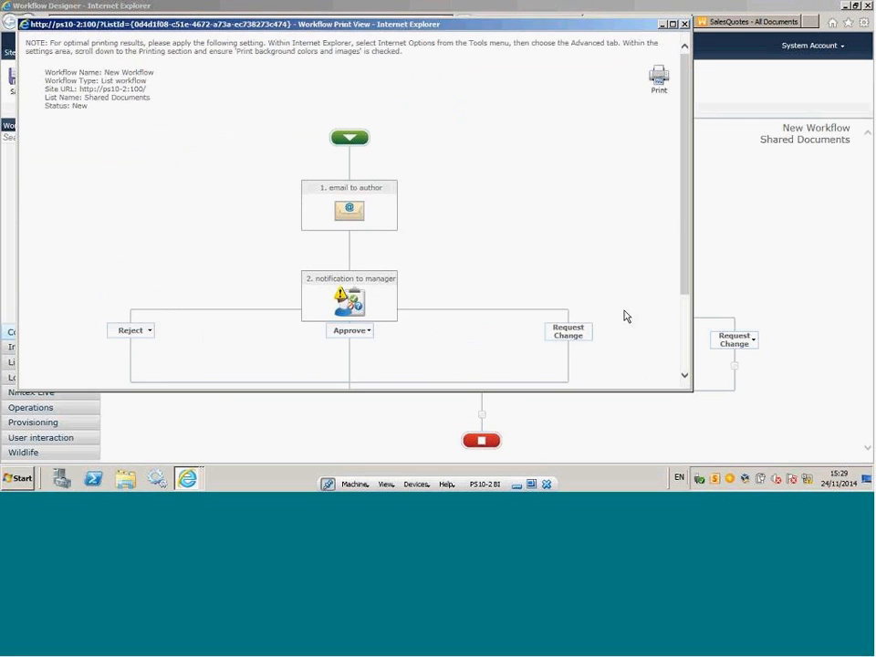
scroll(685, 215, down, 2)
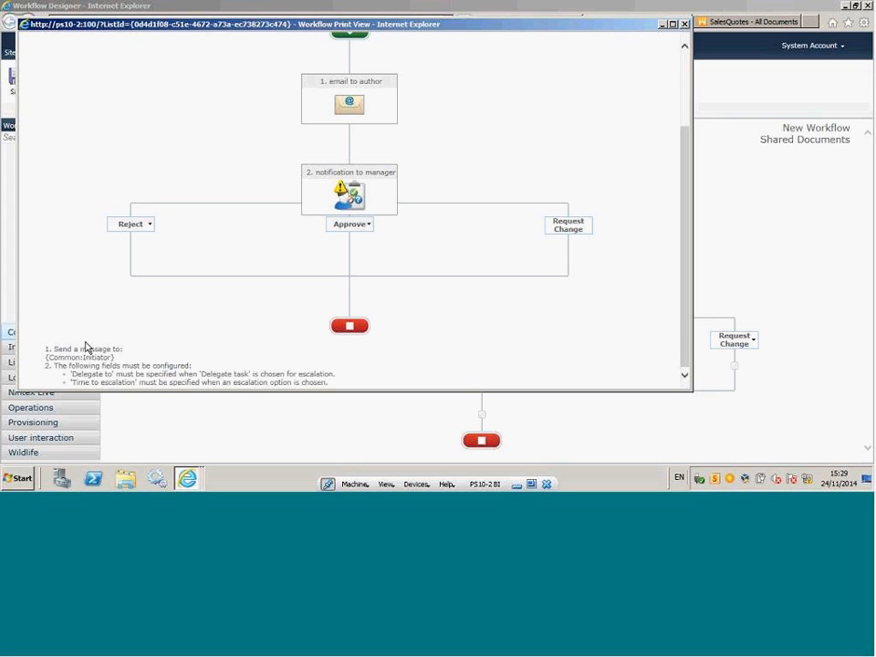
drag(56, 349, 112, 358)
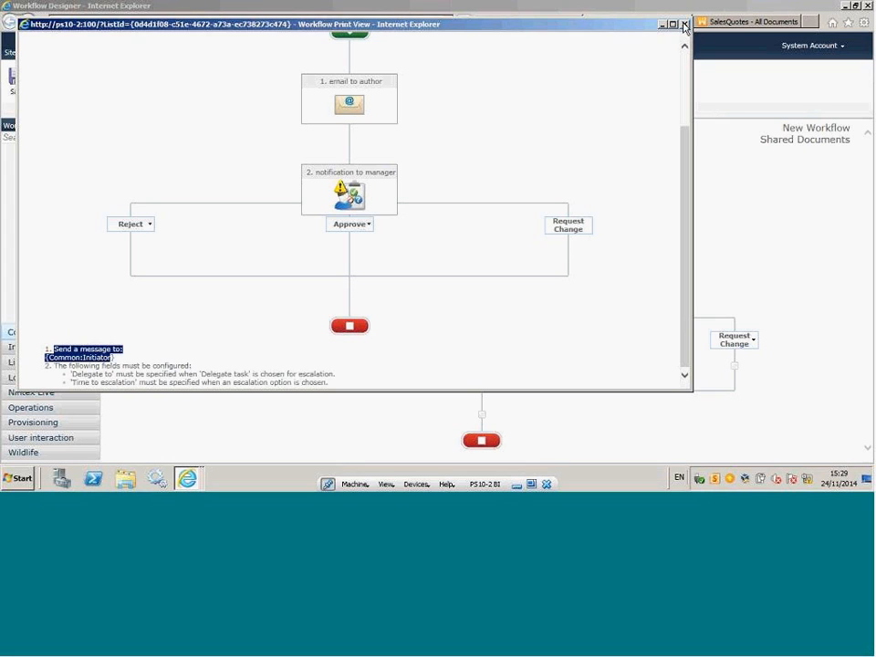
click(684, 24)
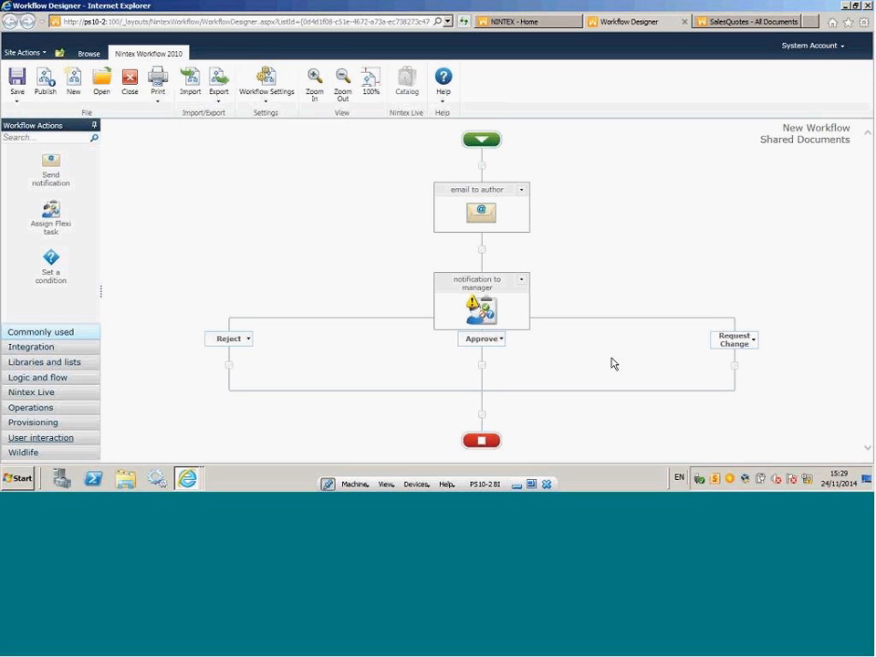
Try exporting the workflow as New_Workflow.nwf and cancel the file download.
click(219, 103)
click(234, 118)
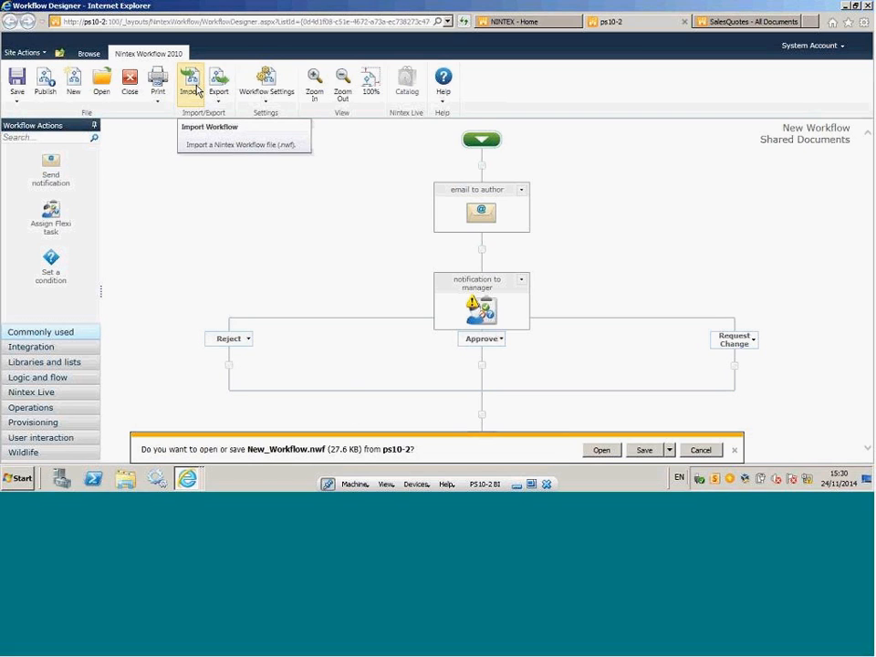
click(691, 455)
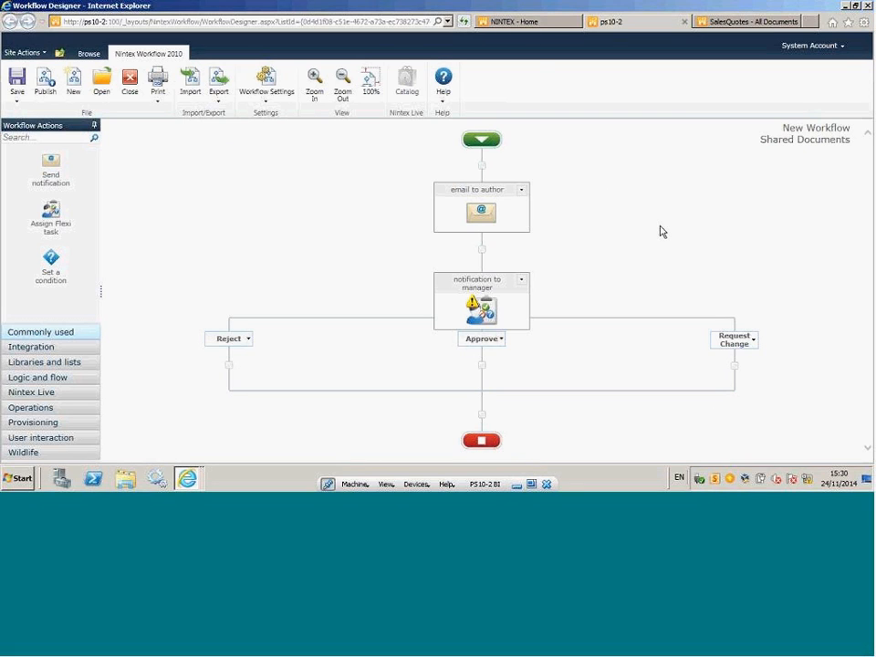
From the NINTEX site's Permissions library, open the published Security and Approval Workflow in the Nintex workflow designer.
click(509, 23)
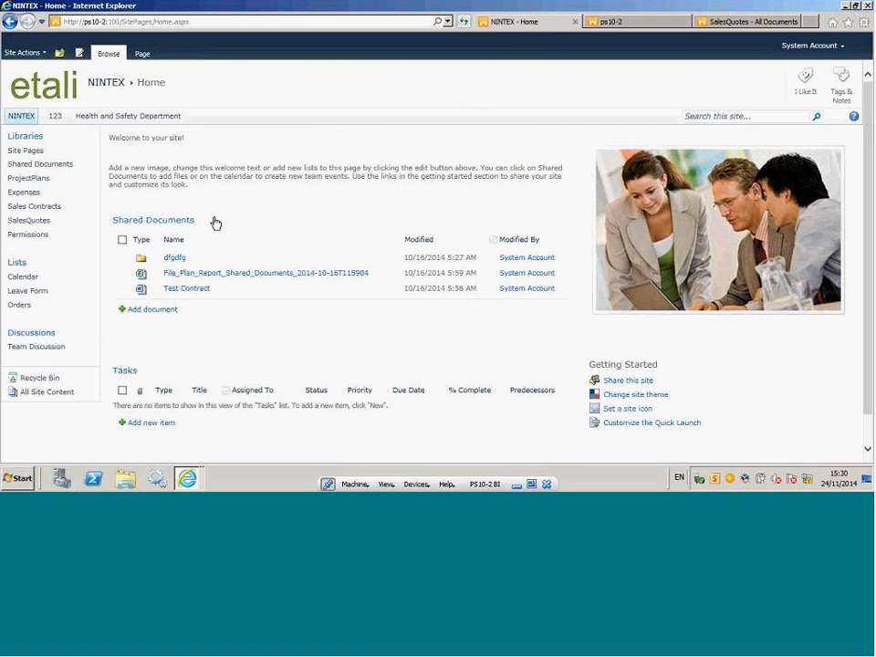
click(31, 237)
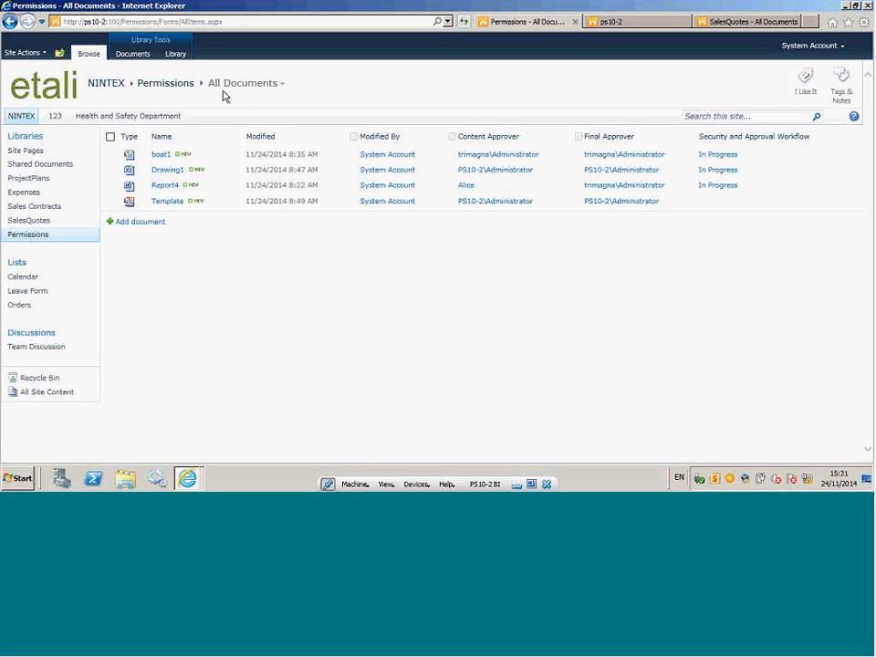
click(175, 55)
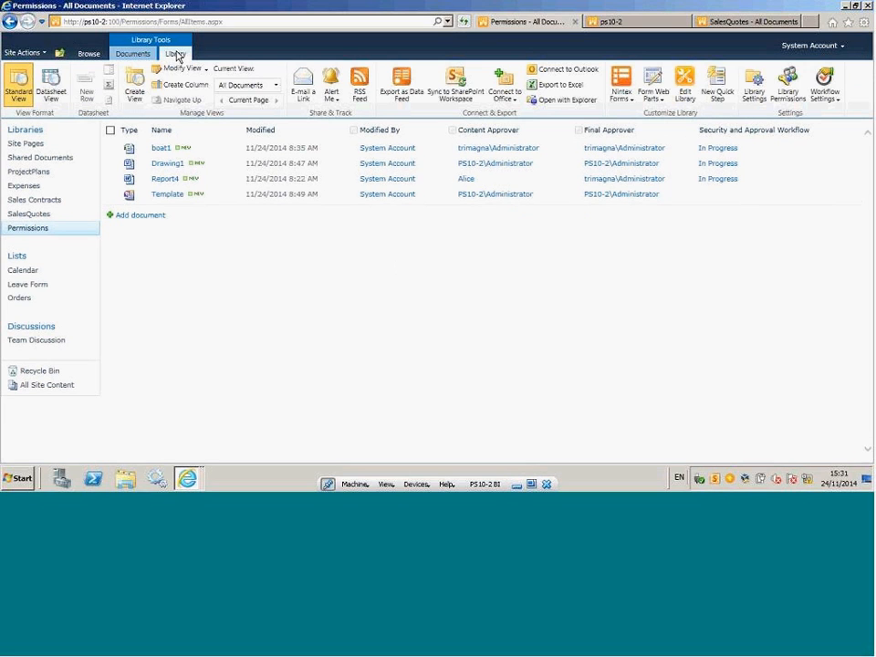
click(834, 100)
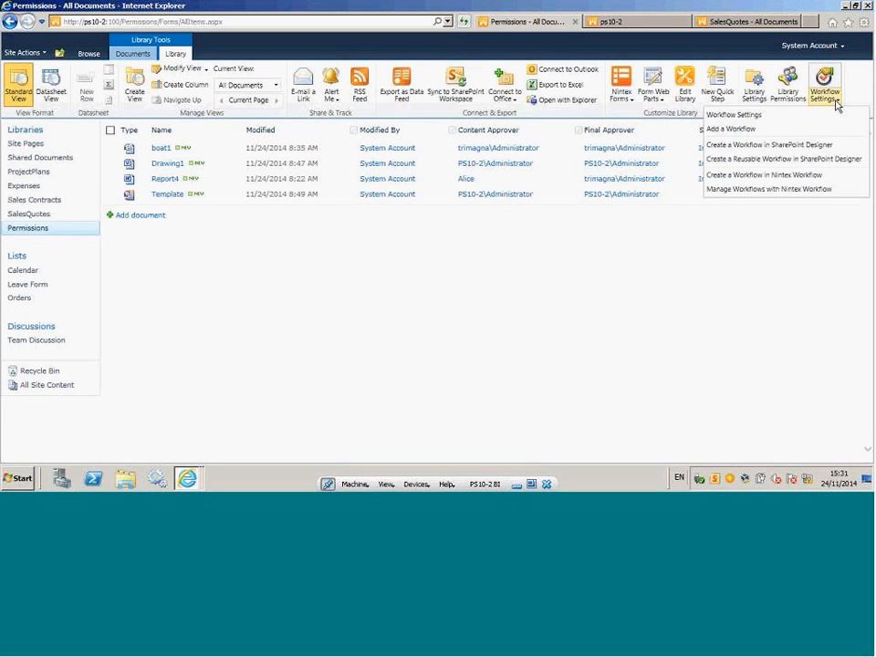
click(768, 191)
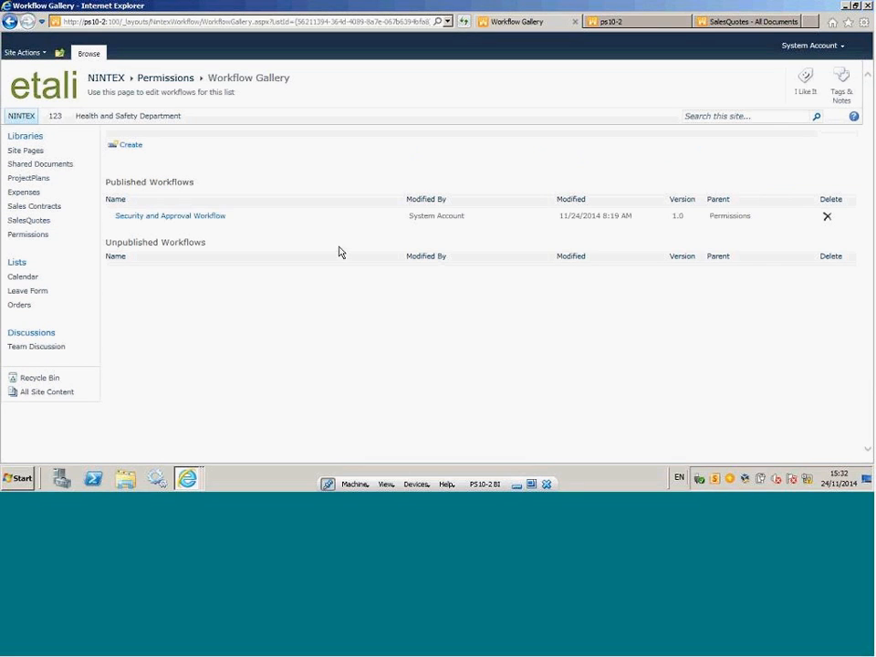
click(192, 221)
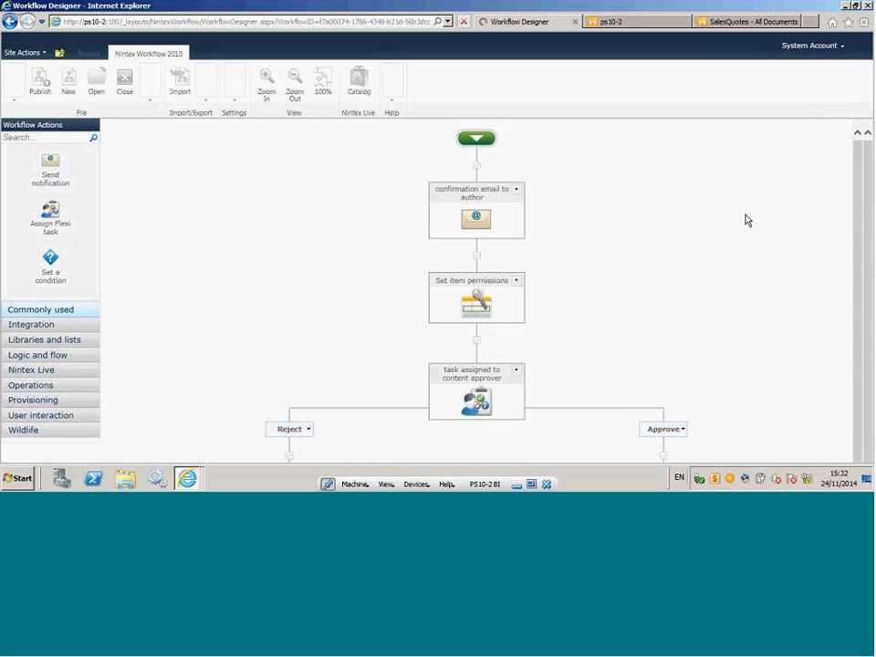
Browse the Libraries and lists actions, including the insertable ones after the confirmation email, to locate Set item permissions.
mouse_move(470, 217)
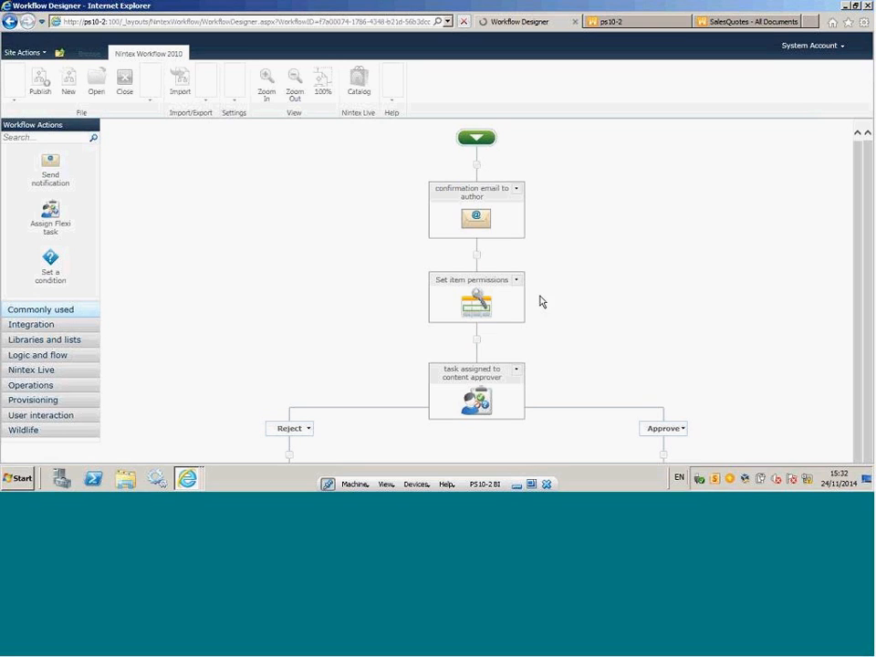
click(43, 347)
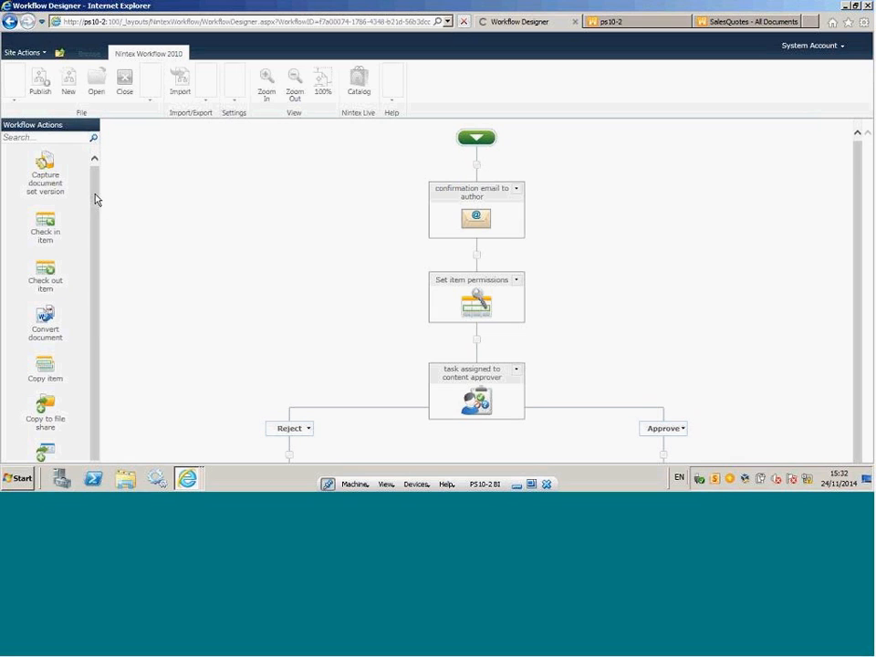
scroll(96, 197, down, 4)
scroll(64, 268, down, 5)
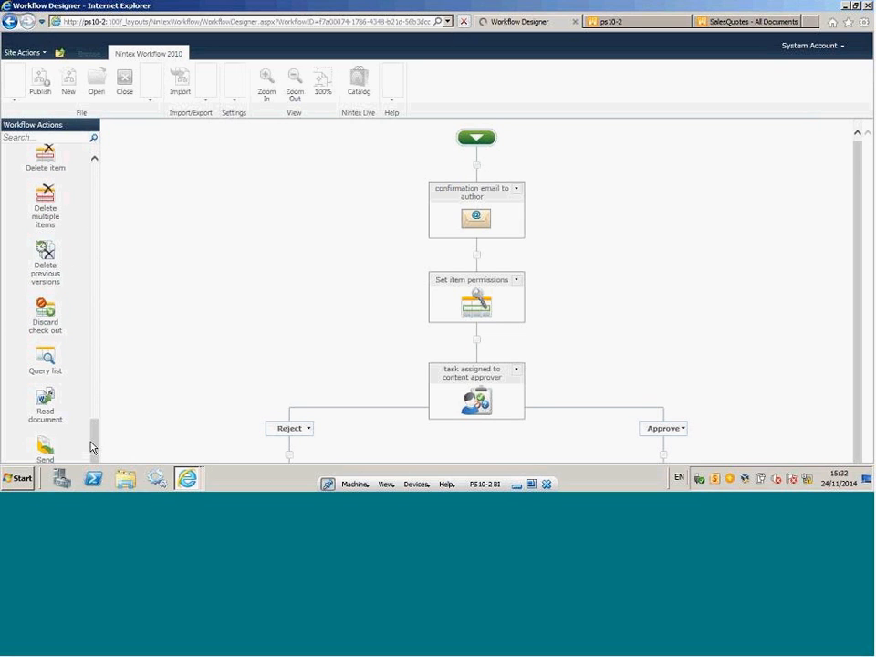
scroll(90, 446, down, 3)
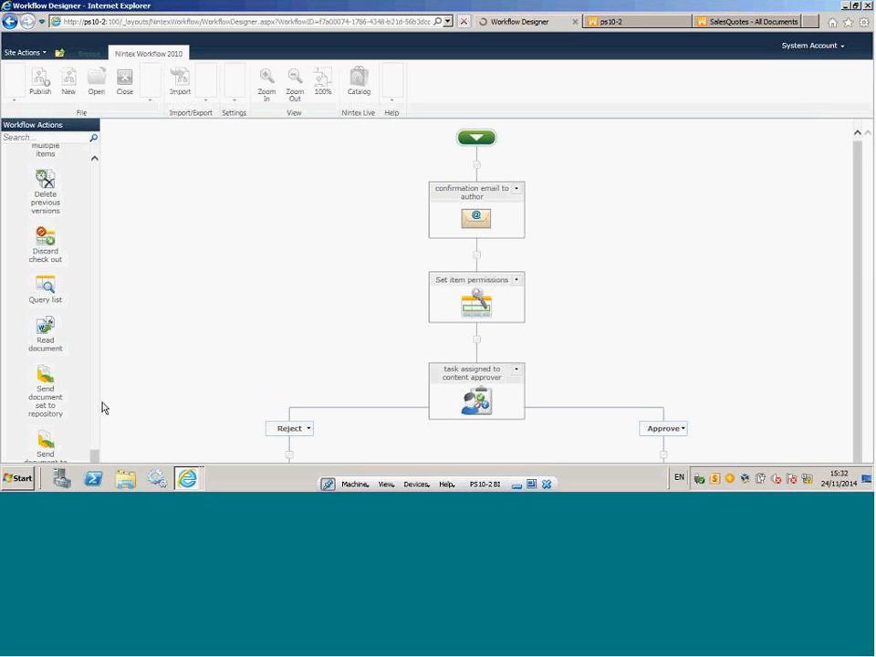
click(476, 254)
mouse_move(457, 278)
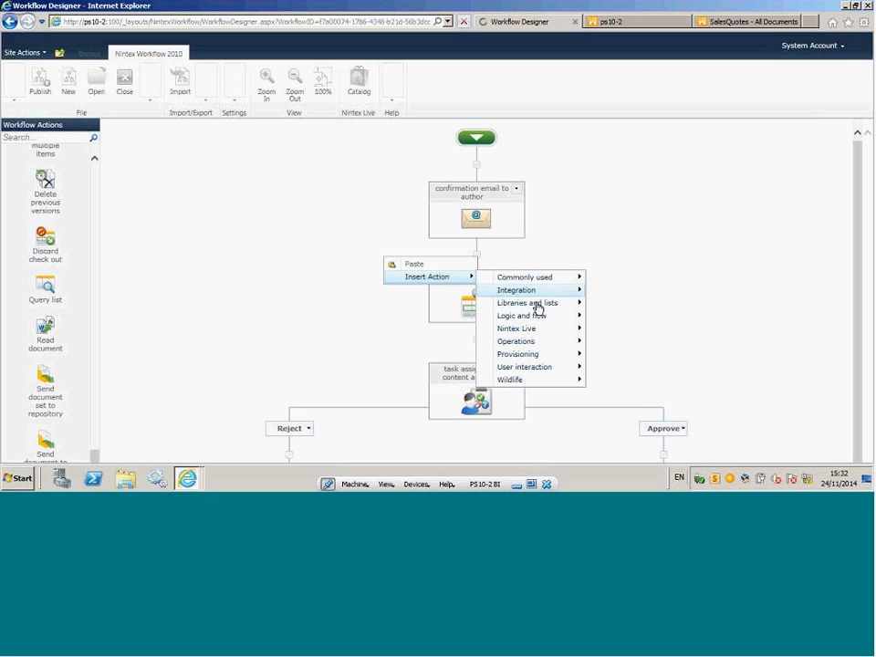
mouse_move(538, 309)
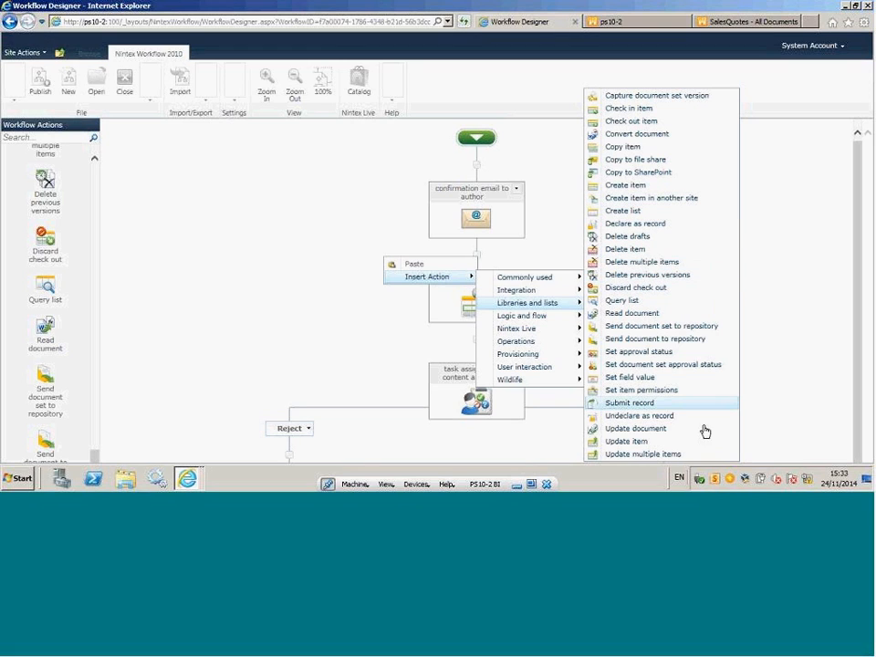
click(650, 390)
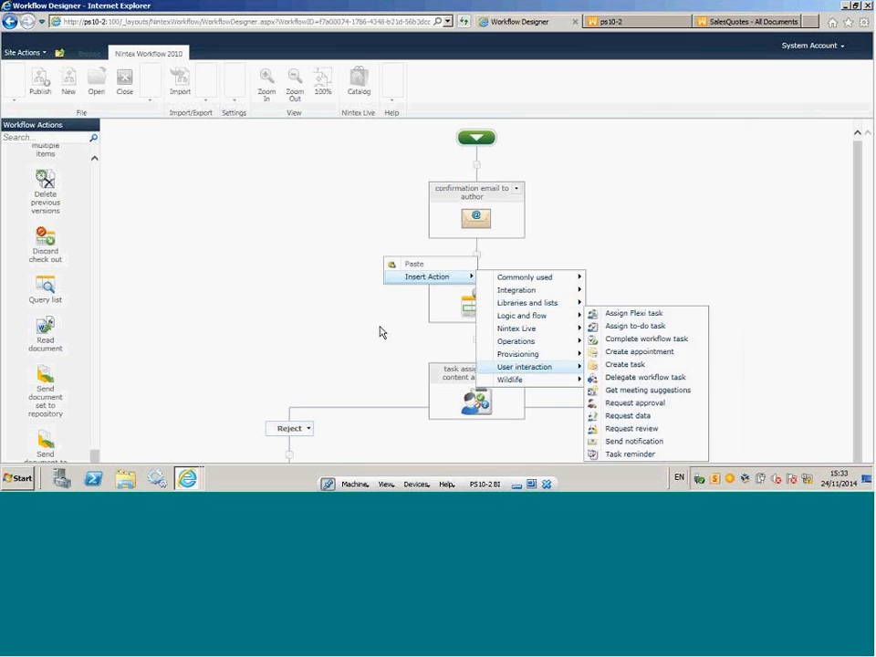
Open the Set item permissions configuration, try turning off Remove existing permissions, and cancel the changes.
click(515, 282)
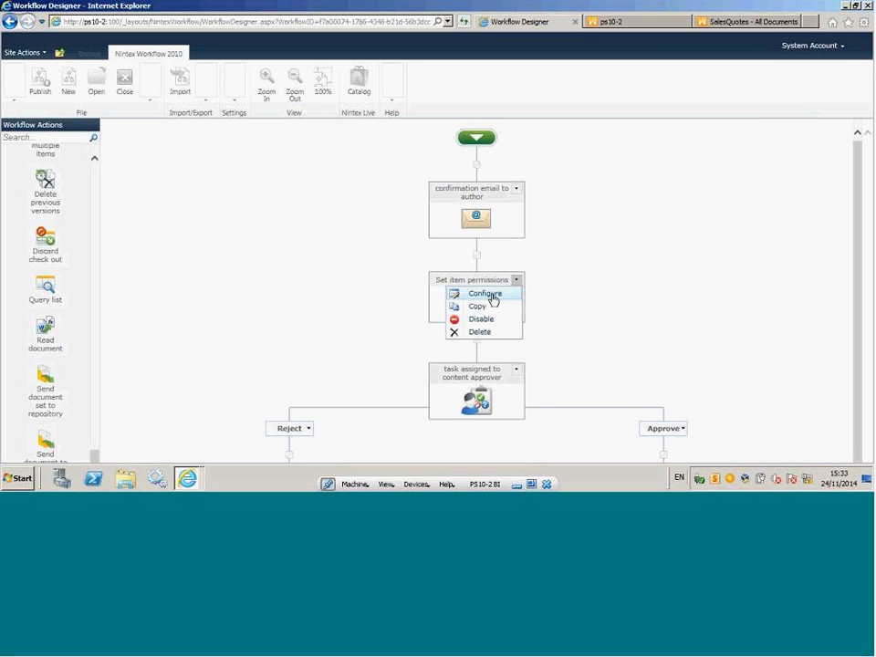
click(491, 299)
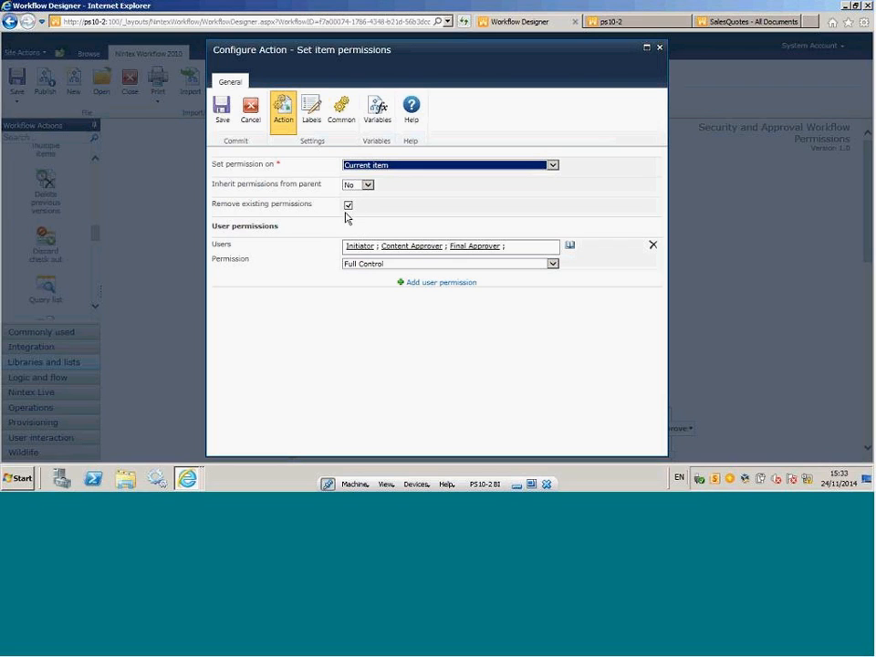
click(348, 206)
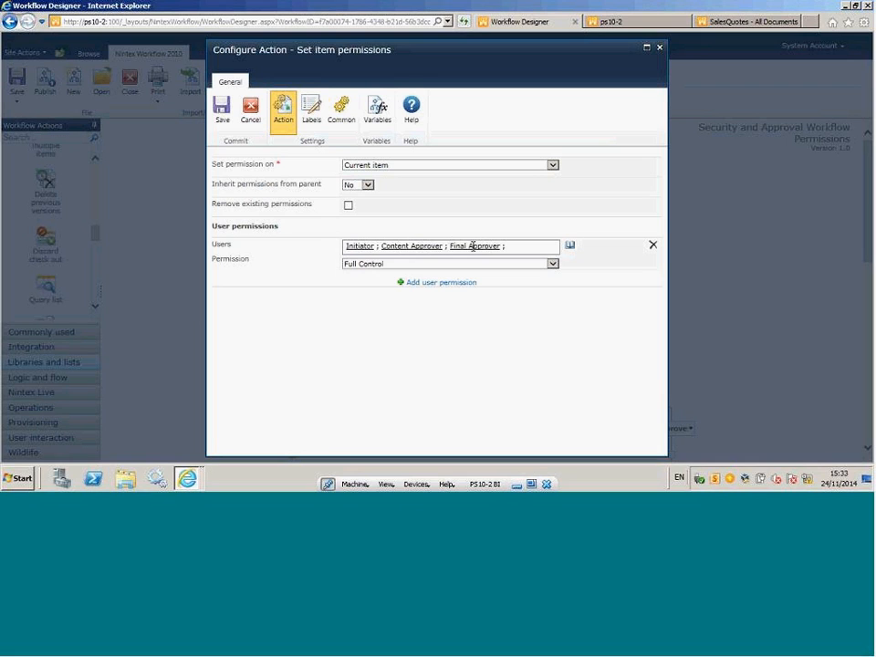
click(250, 113)
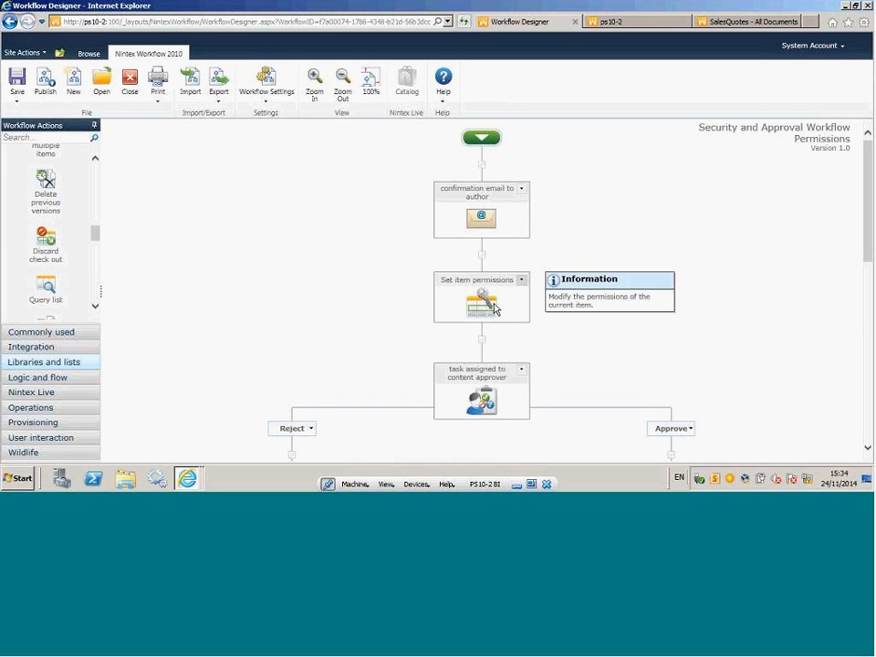
Examine the content approver task's Reject and Approve branches and their emails to the author.
drag(869, 216, 857, 299)
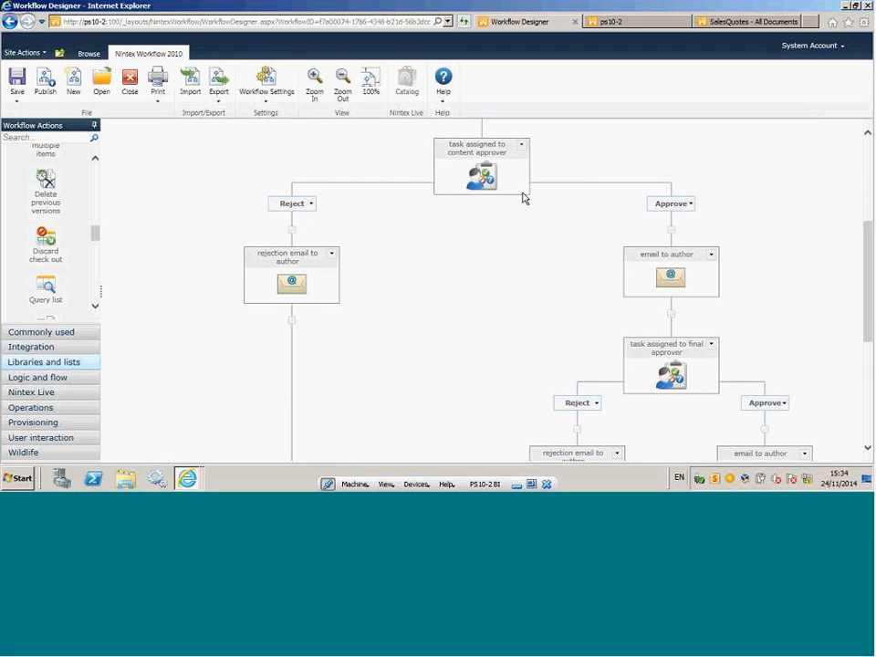
mouse_move(287, 286)
mouse_move(671, 274)
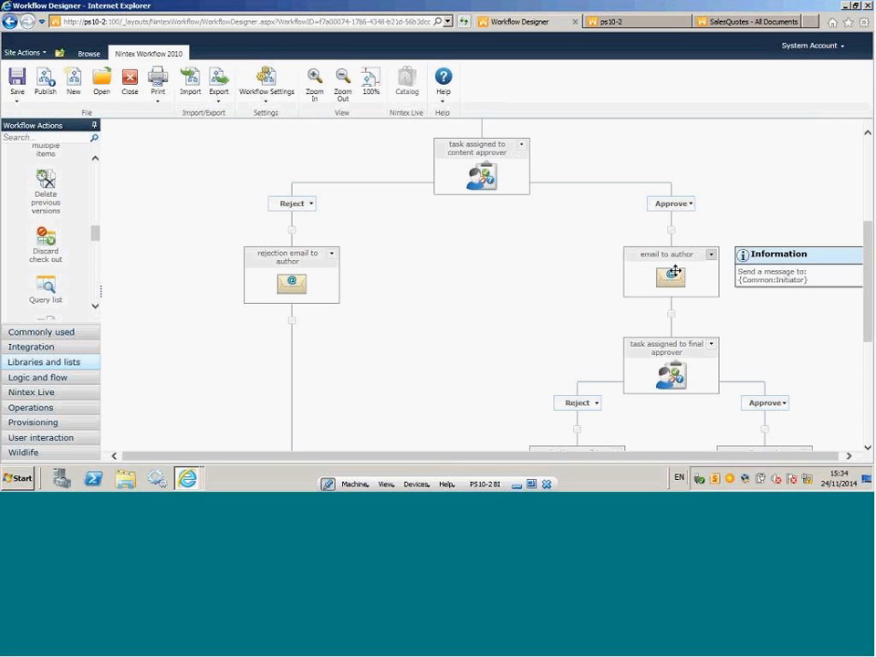
Review the Set item permissions configuration in the final approver's Approve branch and close it without saving.
drag(869, 246, 869, 324)
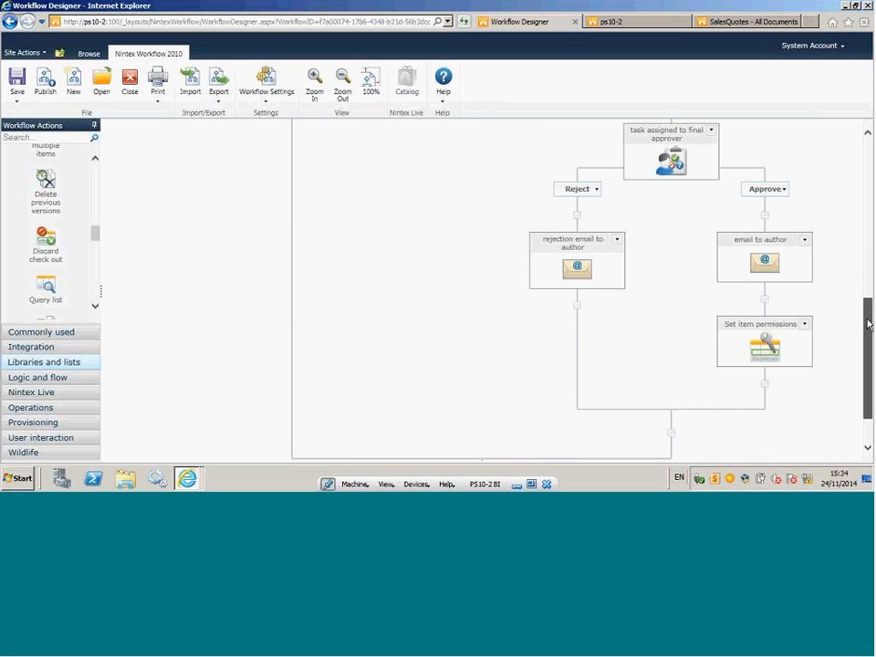
mouse_move(652, 161)
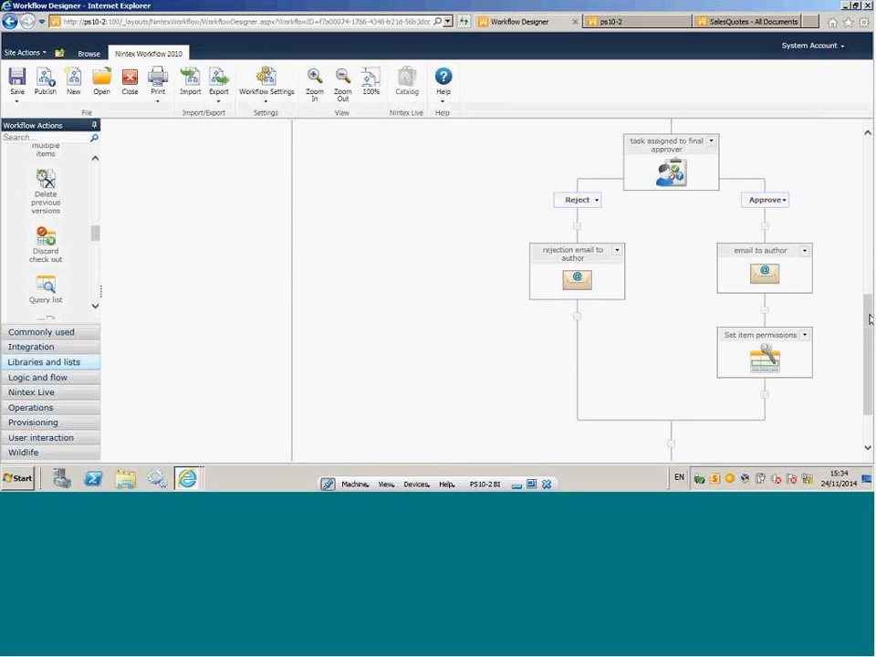
click(804, 337)
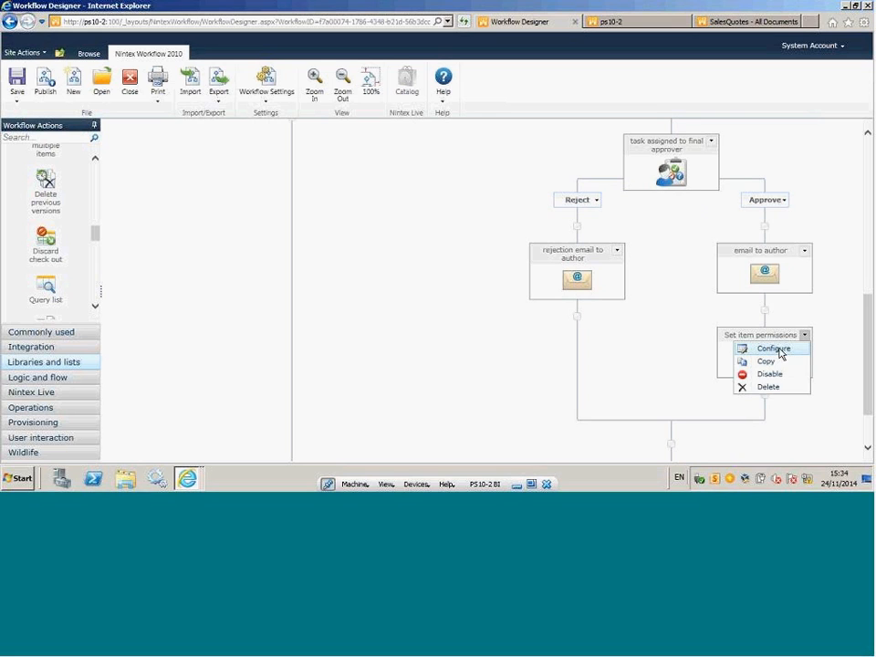
click(782, 351)
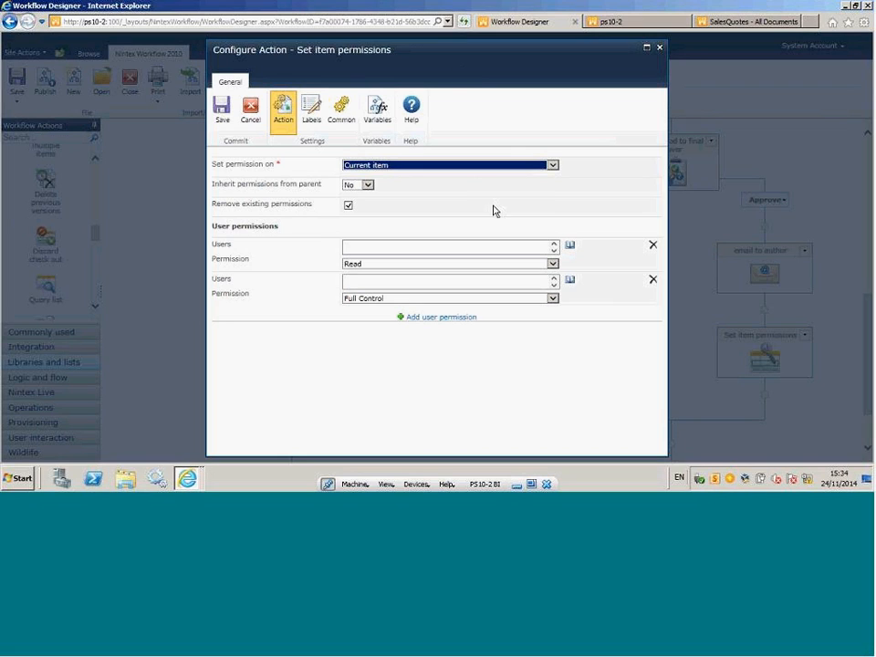
click(345, 248)
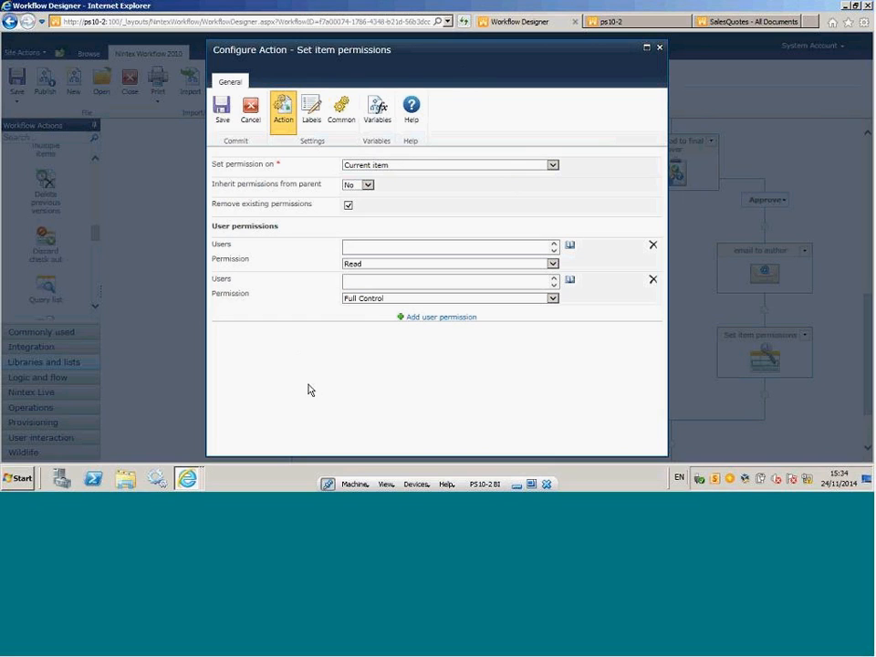
click(252, 120)
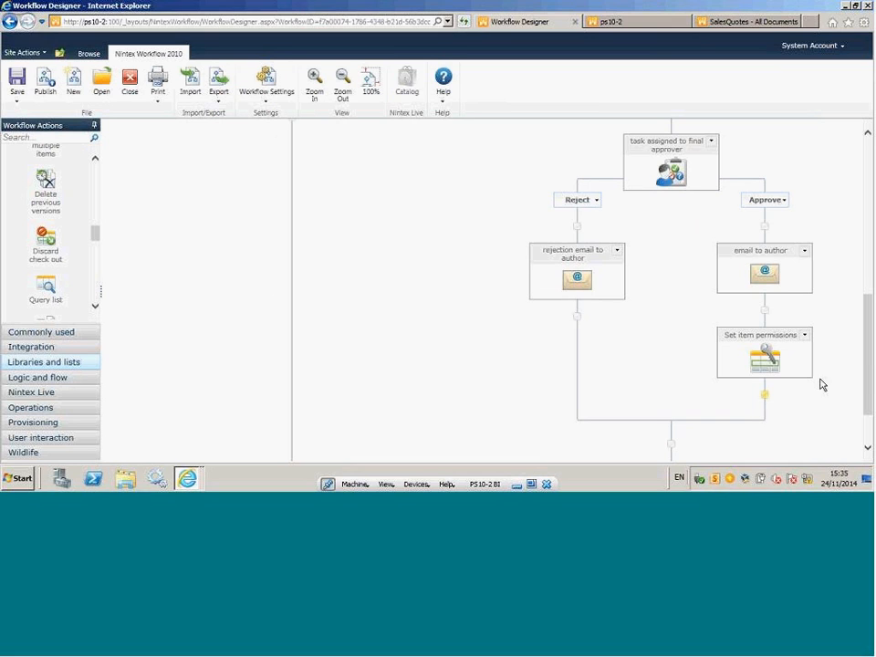
Switch from the Security and Approval Workflow back to the unsaved New Workflow for Shared Documents.
drag(868, 371, 867, 208)
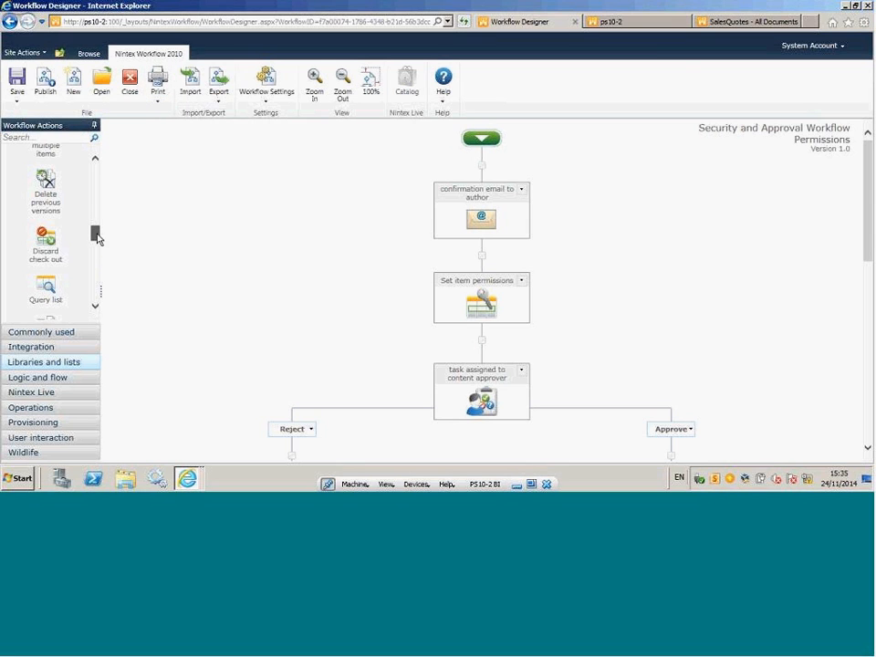
scroll(98, 239, down, 1)
click(728, 23)
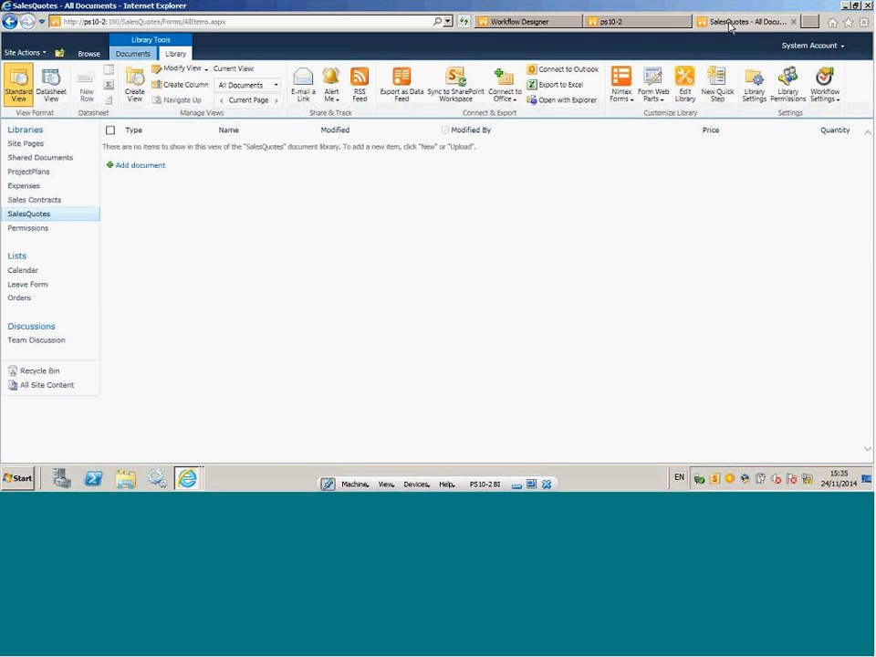
click(524, 21)
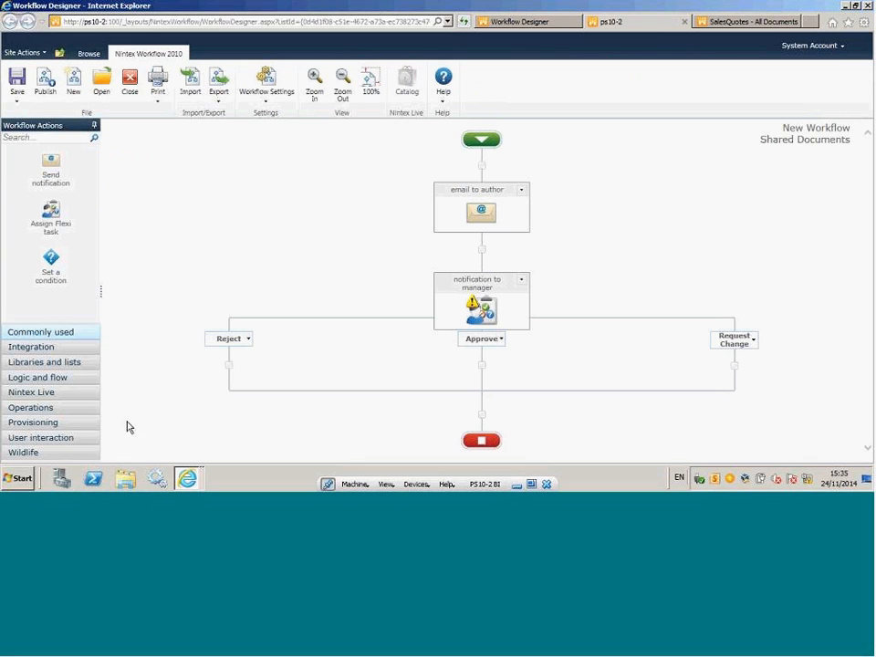
Browse the Logic and flow actions and add a State machine action after the notification to manager task, before the workflow's end.
click(38, 378)
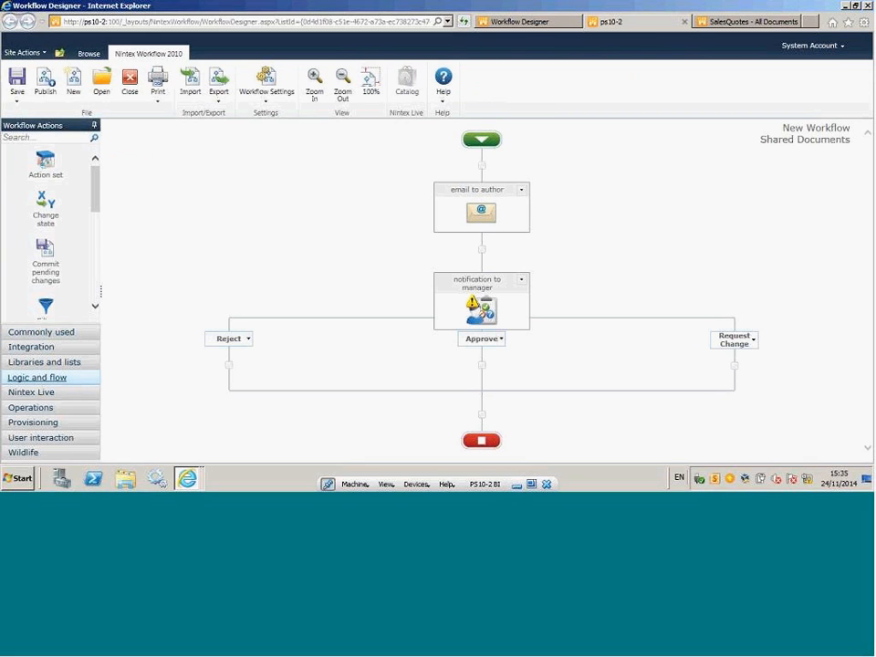
drag(96, 183, 98, 233)
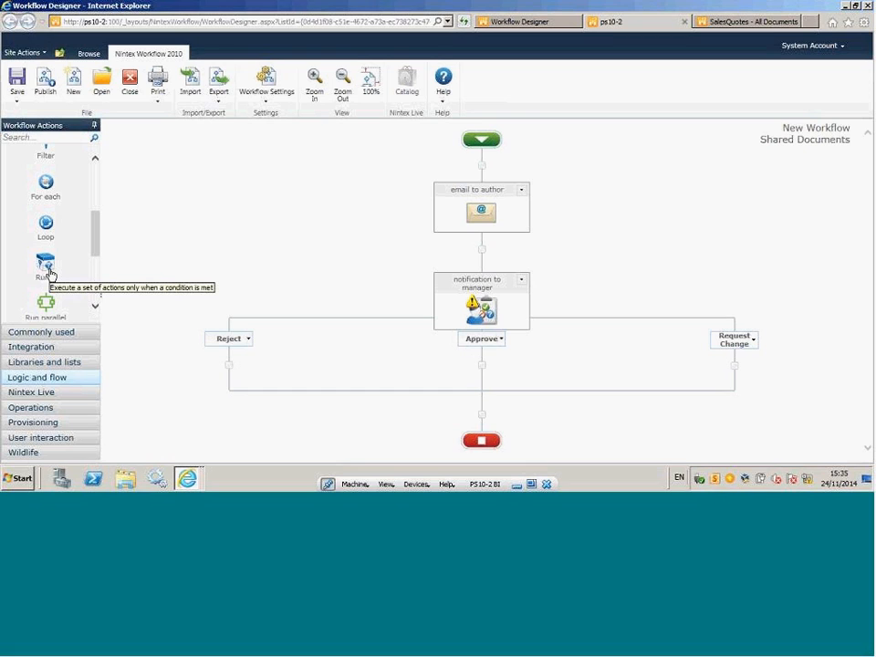
scroll(91, 245, down, 2)
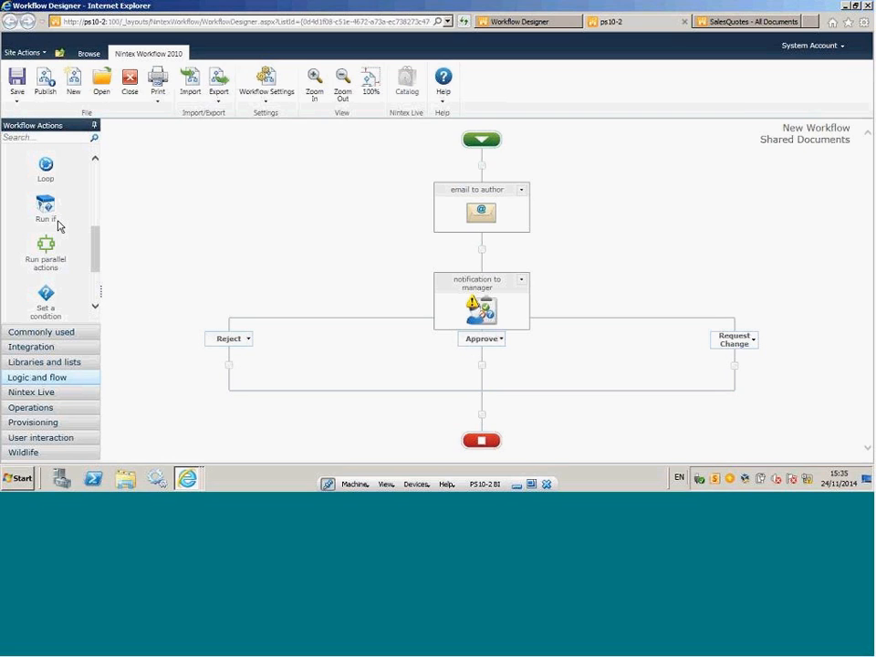
drag(94, 244, 94, 274)
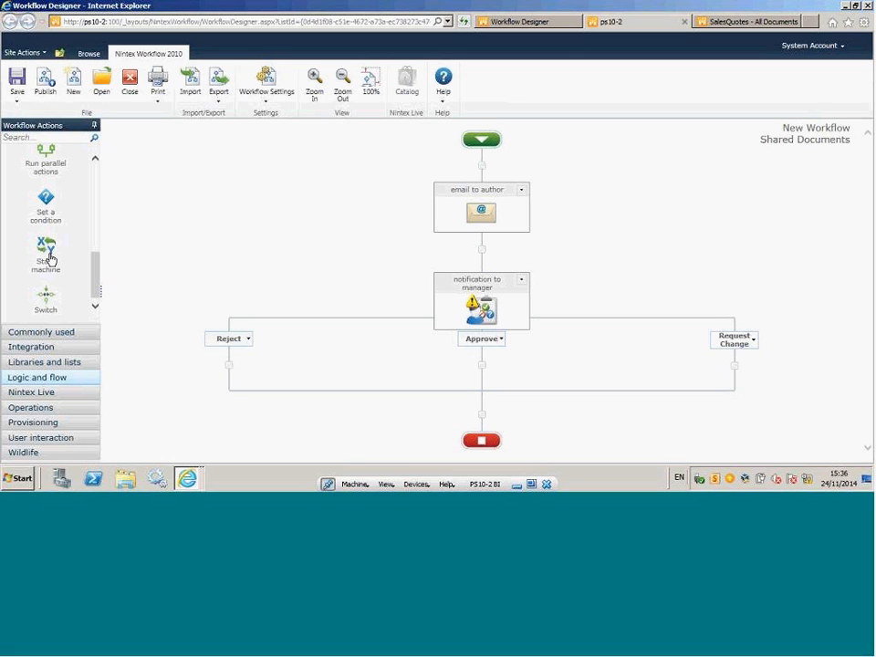
drag(53, 257, 483, 419)
Open the State machine action's configuration and name its first state Draft Document.
drag(866, 239, 870, 435)
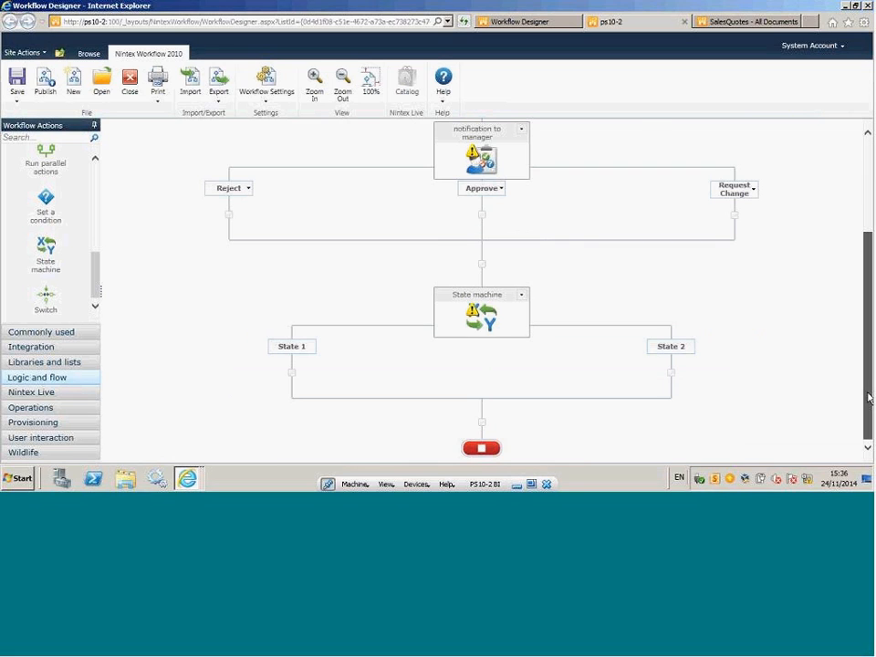
click(523, 296)
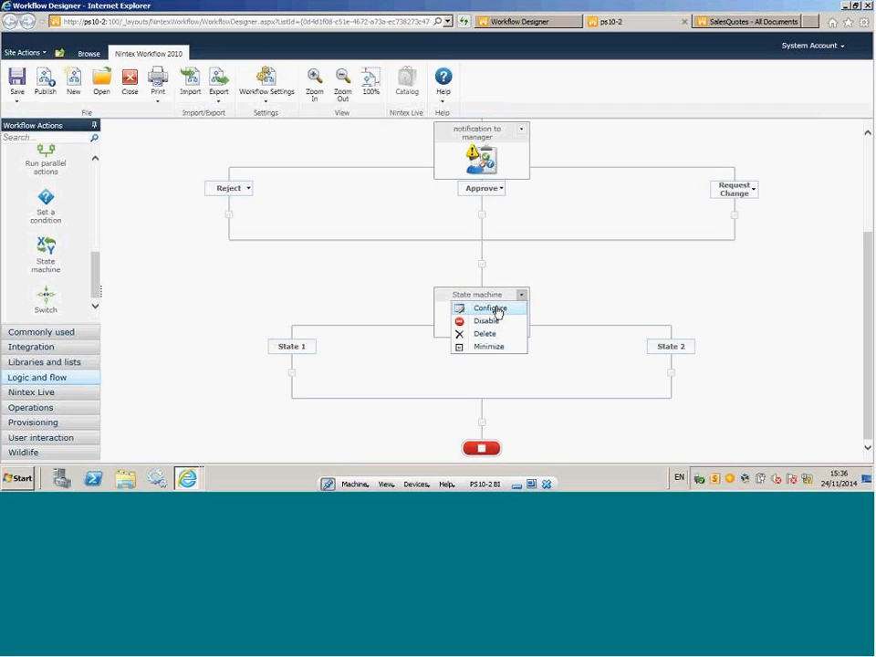
click(497, 310)
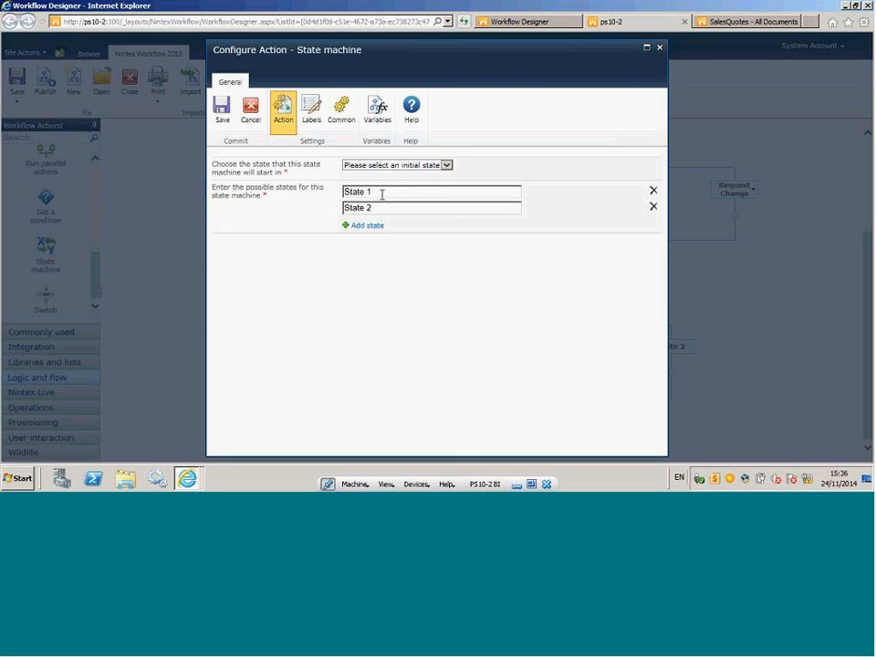
text(Draft Document)
key(Tab)
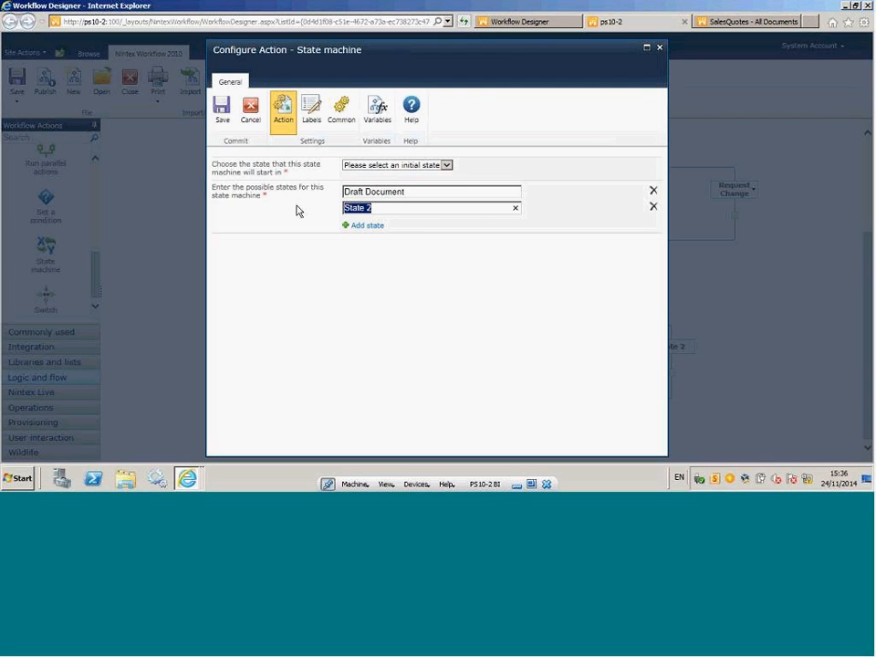
Name the second state Waiting Manager Approval and add a third state named Waiting Director Approval.
text(Wainting)
key(BackSpace)
key(BackSpace)
key(BackSpace)
key(BackSpace)
key(BackSpace)
text(ting Approval)
click(365, 225)
click(365, 227)
text(Waiting )
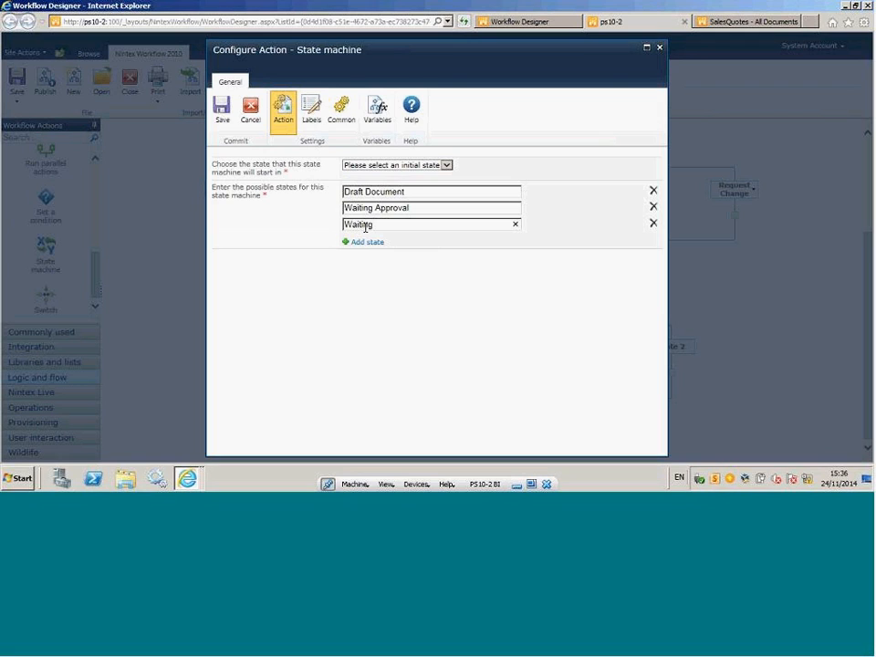
text(Director Approval)
click(376, 208)
text(Manager)
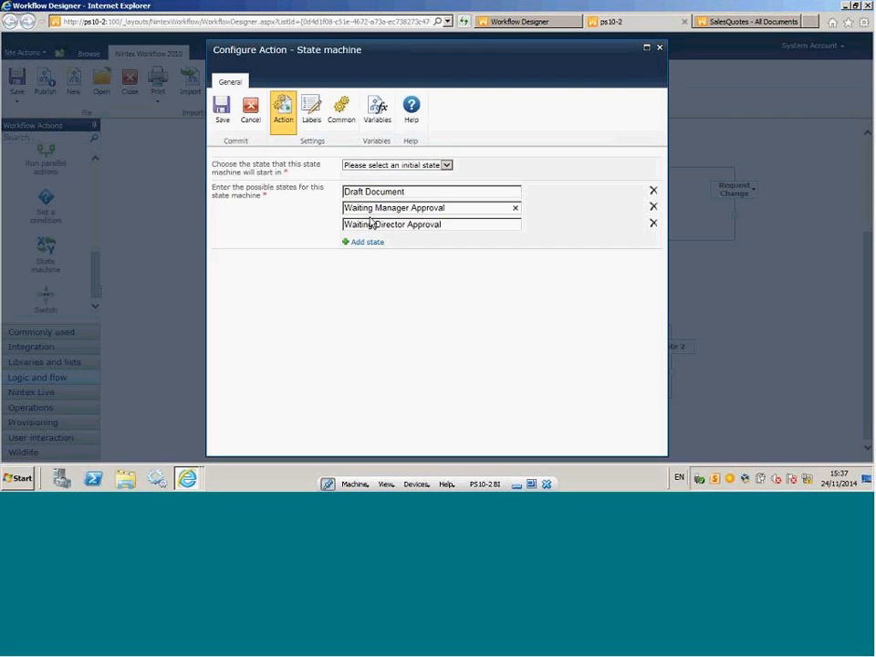
Add a fourth state named Approved and Live to Business to the state machine.
click(373, 244)
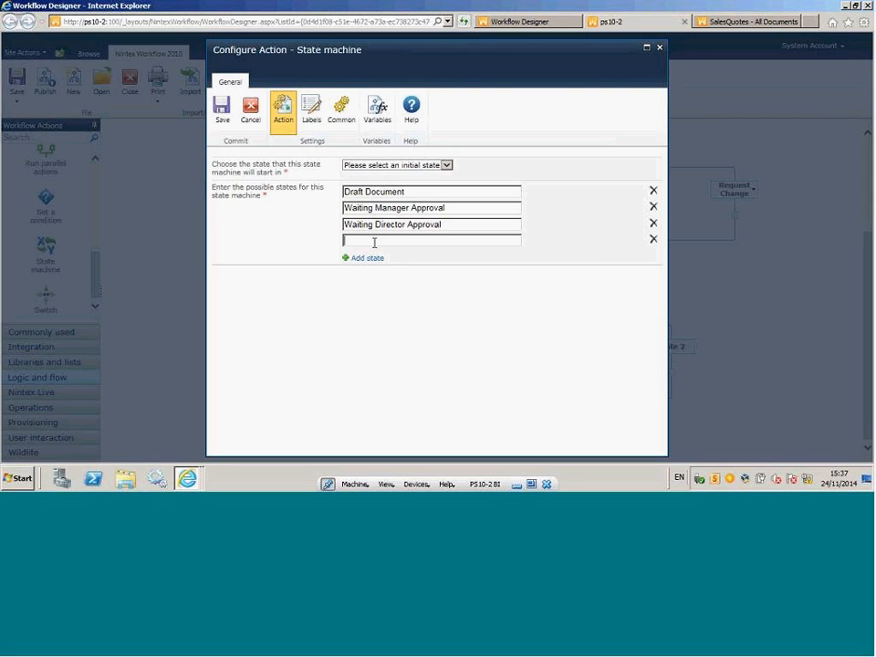
text(Approved and Live to Business)
Add a fifth state named Withdrawn as past expiry date, save the state machine configuration and view its branches.
click(363, 258)
click(363, 259)
text(Wi)
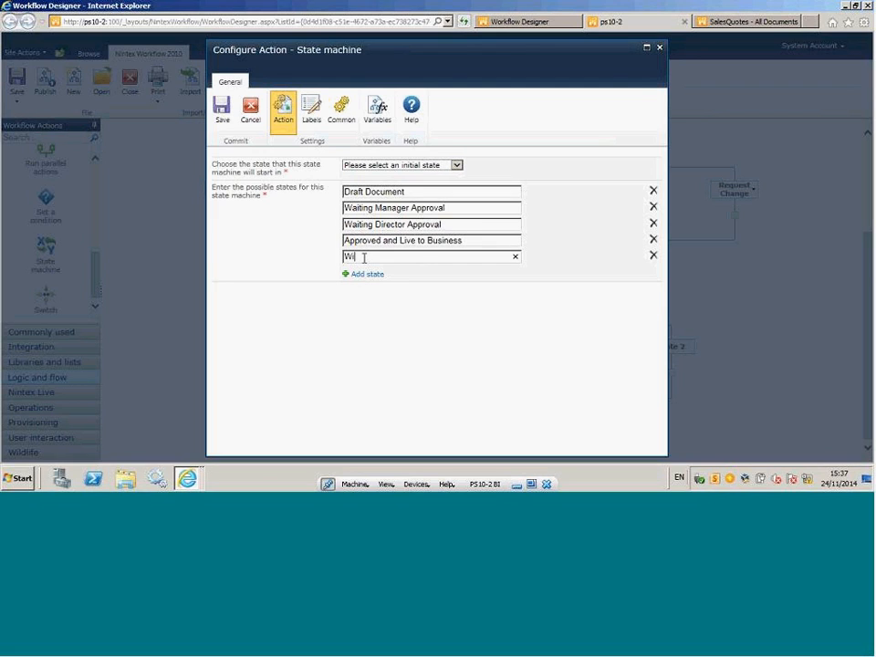
text(thdrawn as past expiry date)
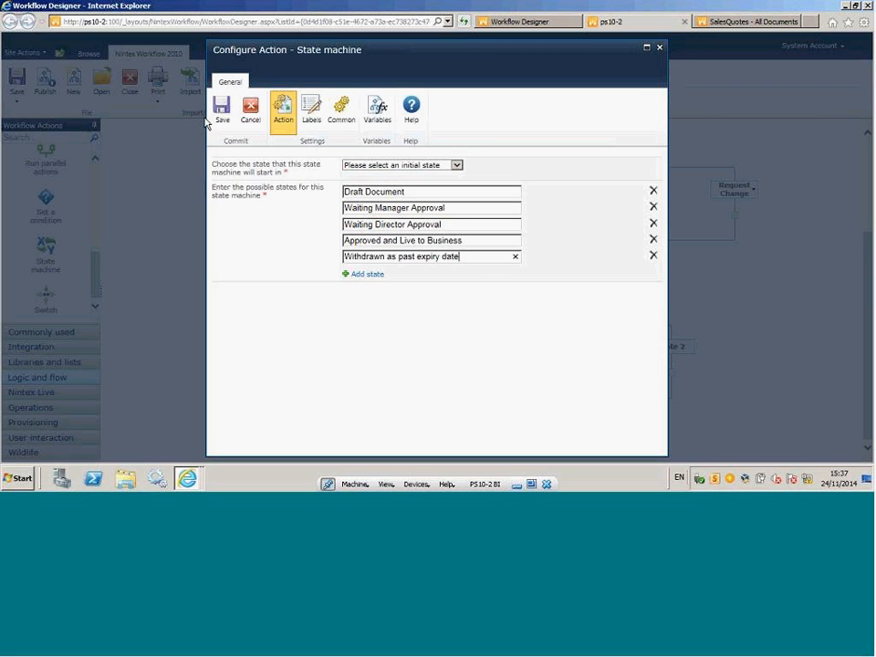
click(222, 110)
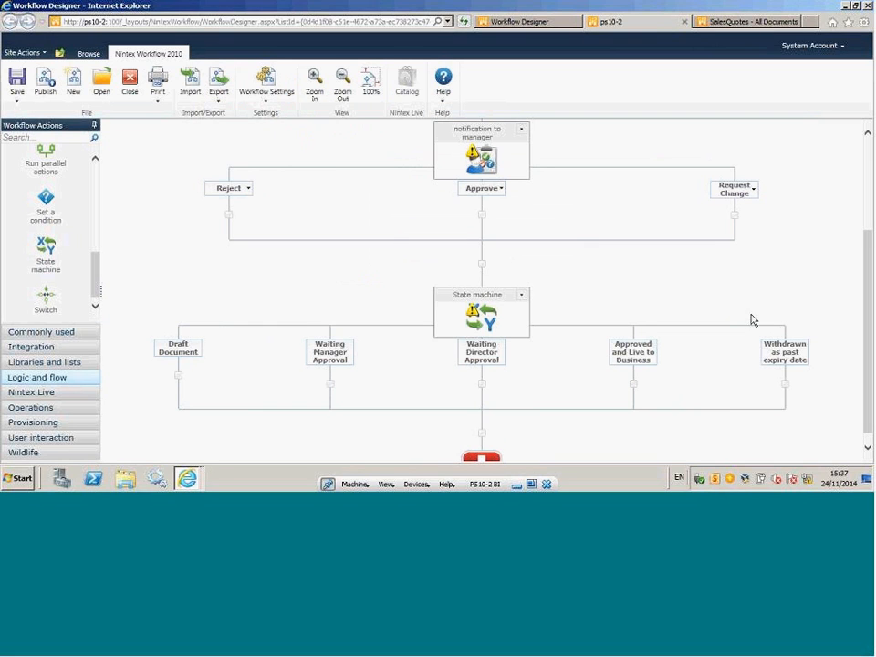
drag(867, 298, 869, 328)
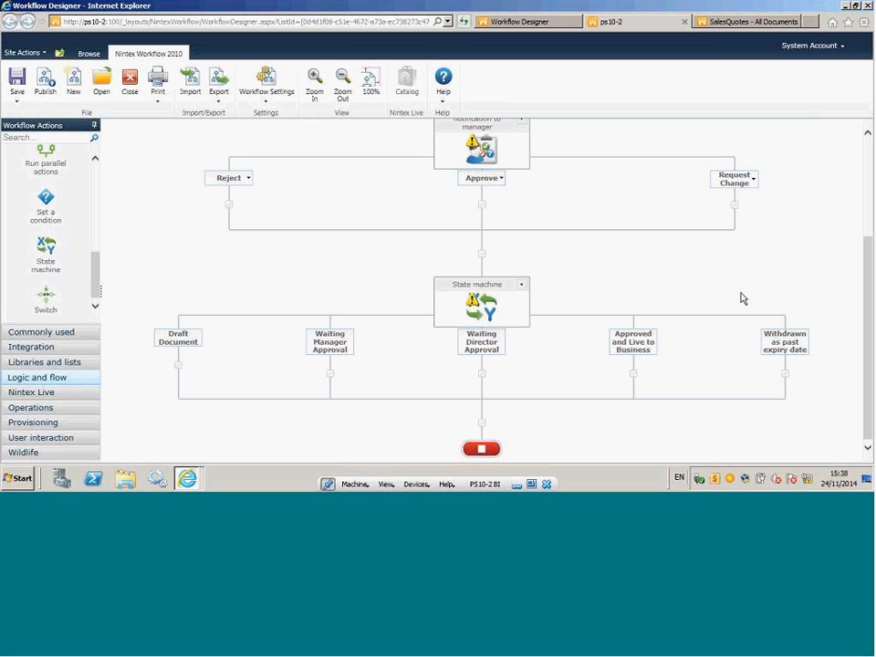
Switch to the Security and Approval Workflow design, close its designer and open the Permissions library.
click(521, 25)
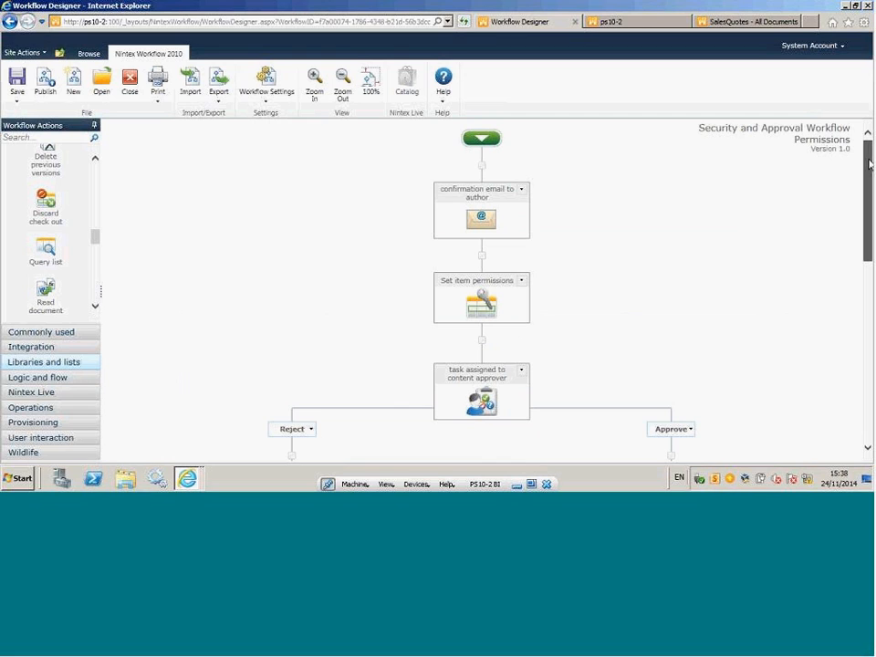
mouse_move(495, 217)
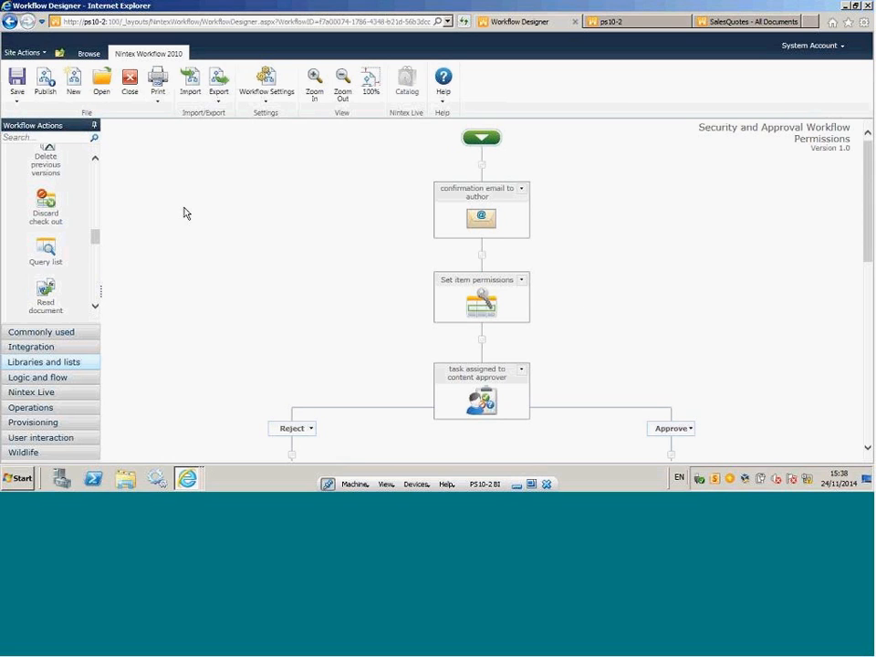
click(132, 95)
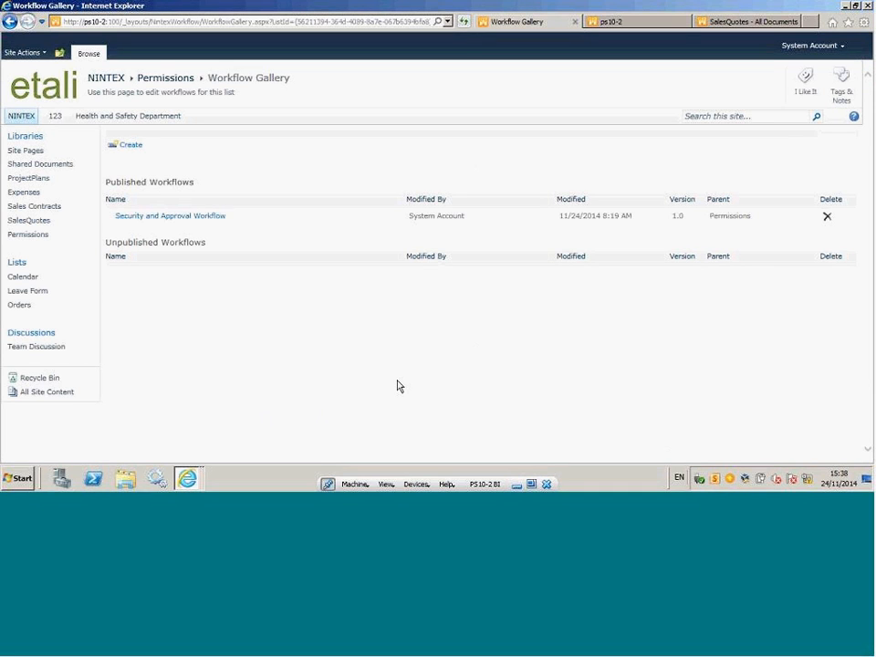
click(32, 237)
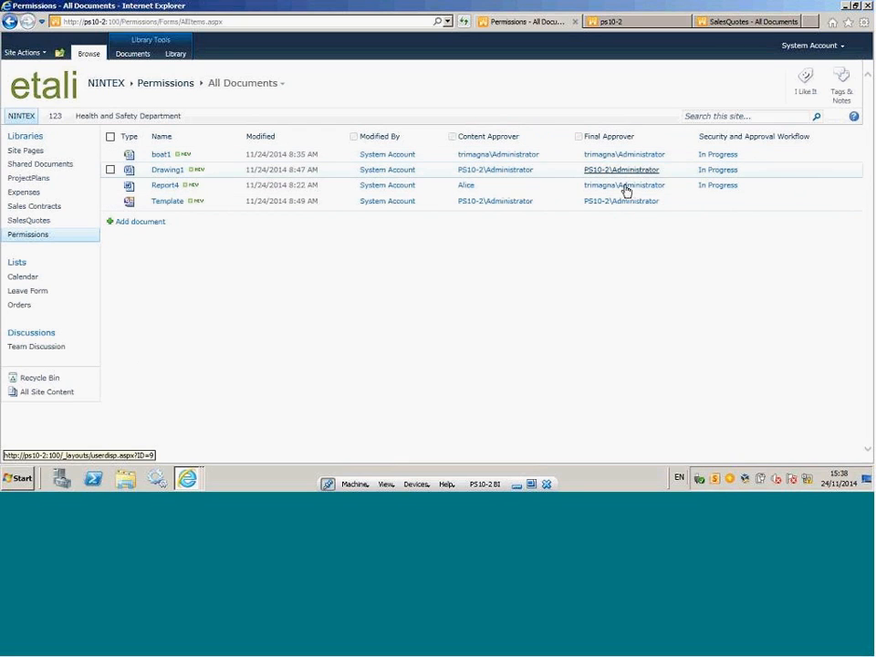
Open the start page of the Security and Approval Workflow for the Template document.
click(239, 201)
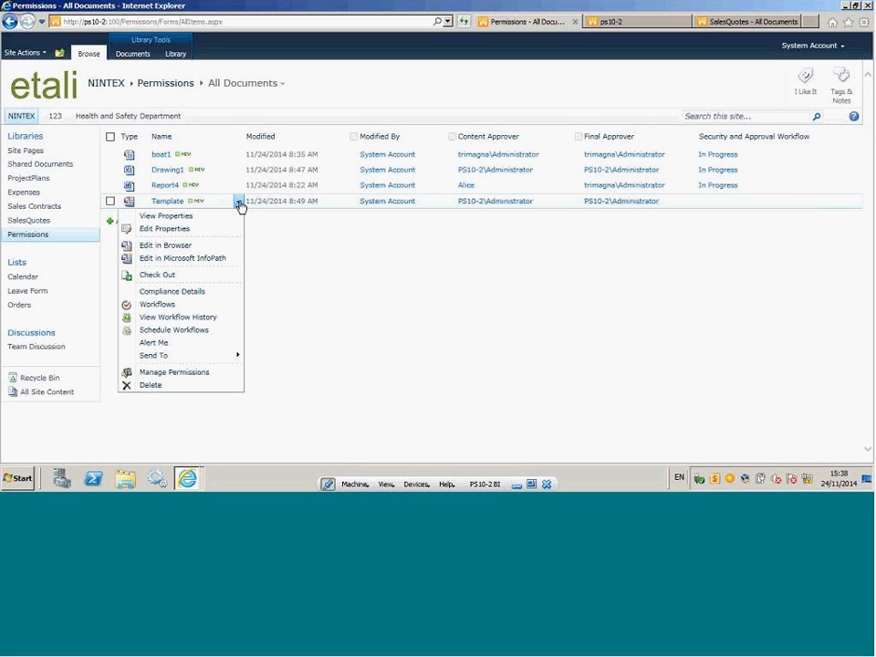
click(168, 307)
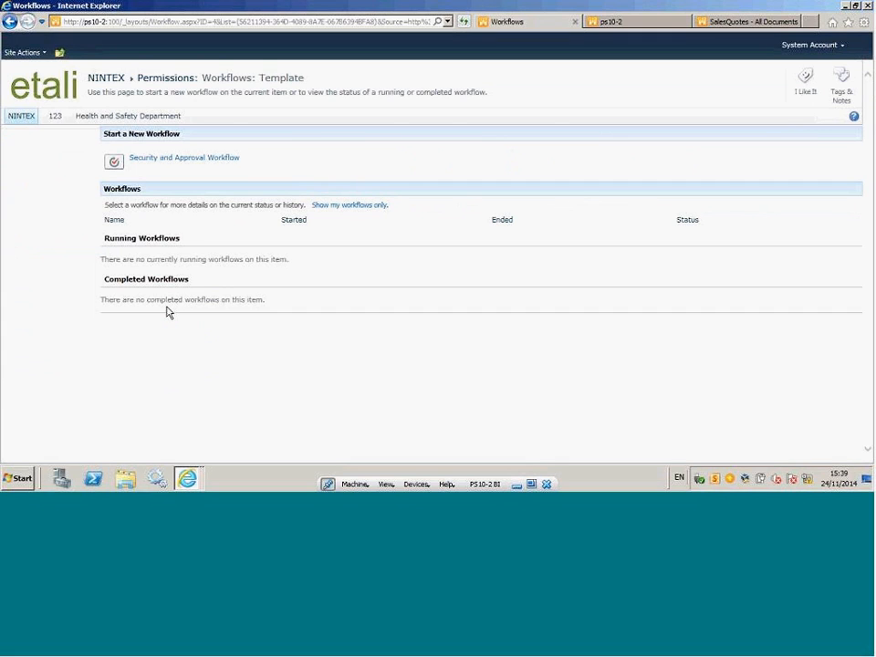
click(162, 156)
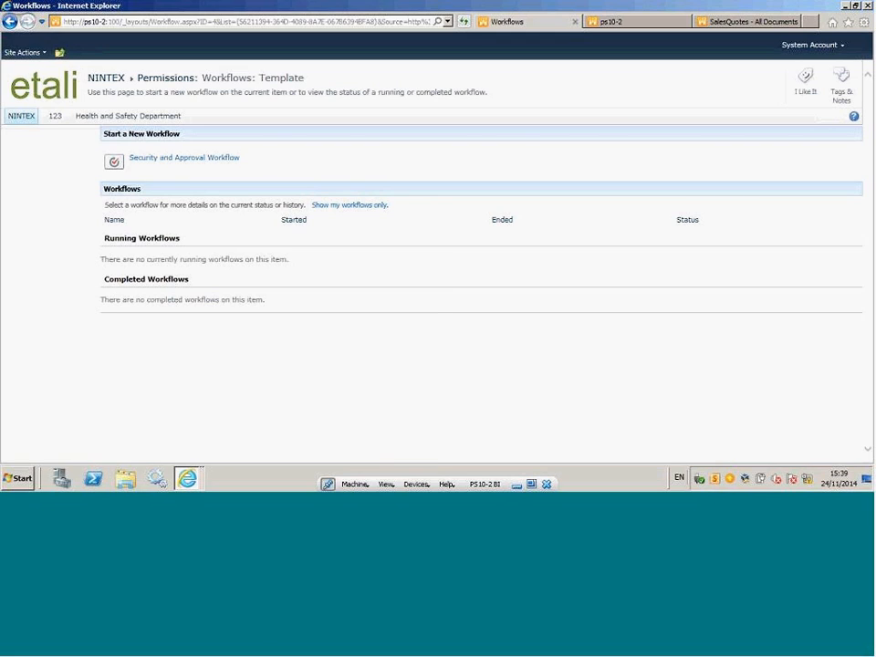
click(199, 165)
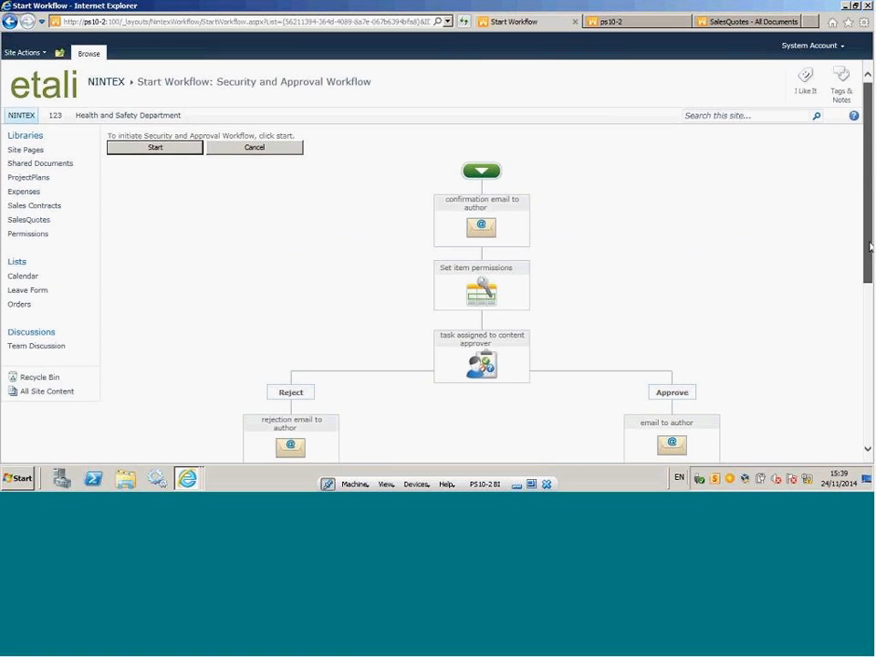
Review the workflow diagram from the confirmation email to the final permissions action and start the workflow on the Template document.
scroll(549, 318, down, 3)
mouse_move(573, 365)
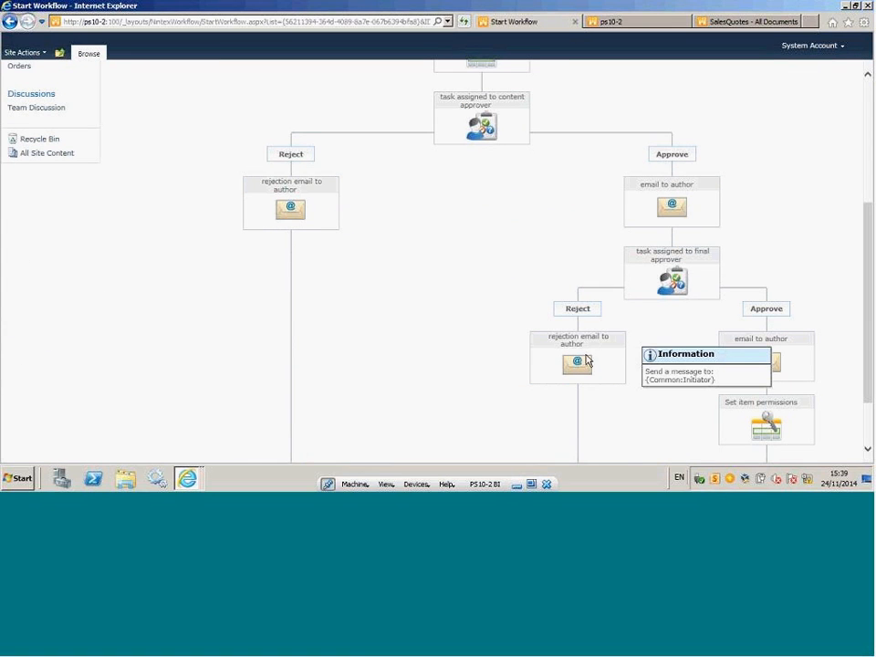
scroll(473, 264, up, 3)
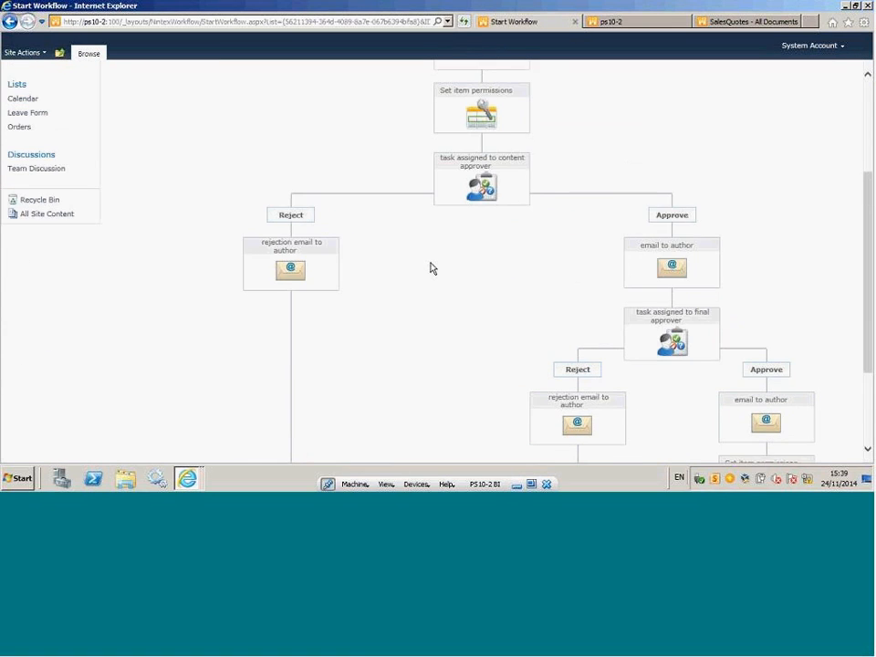
mouse_move(473, 232)
mouse_move(468, 294)
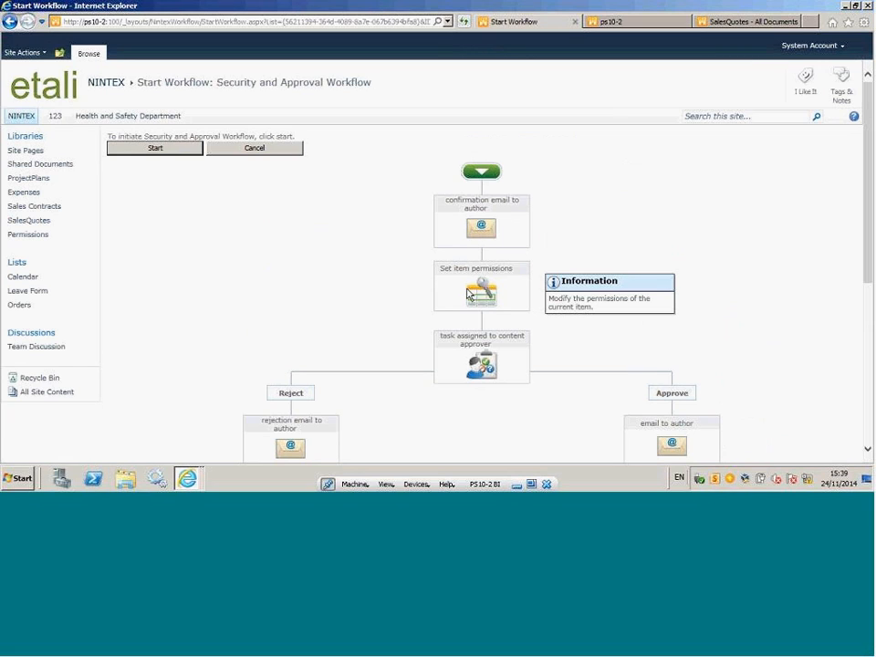
mouse_move(478, 365)
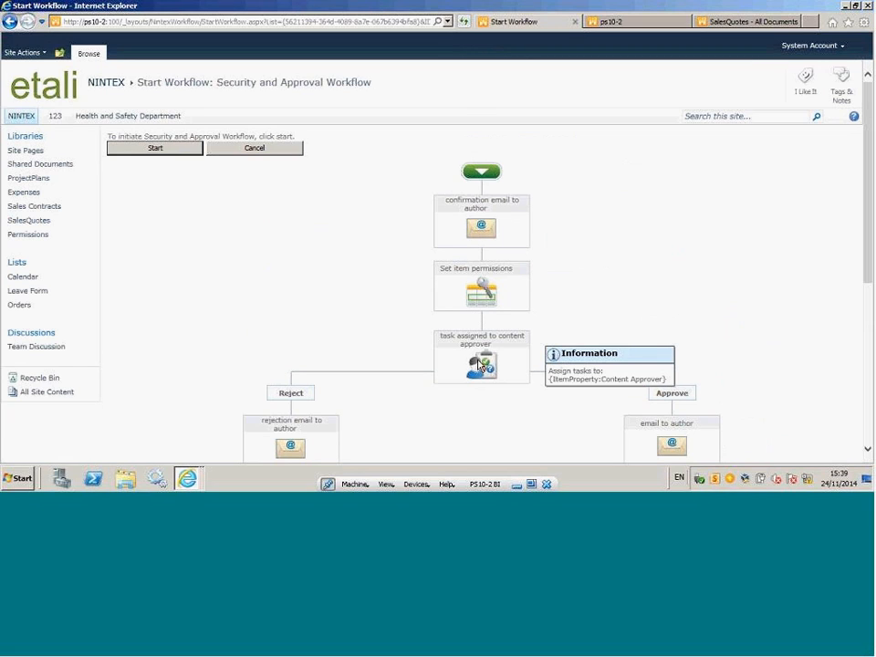
scroll(478, 365, down, 2)
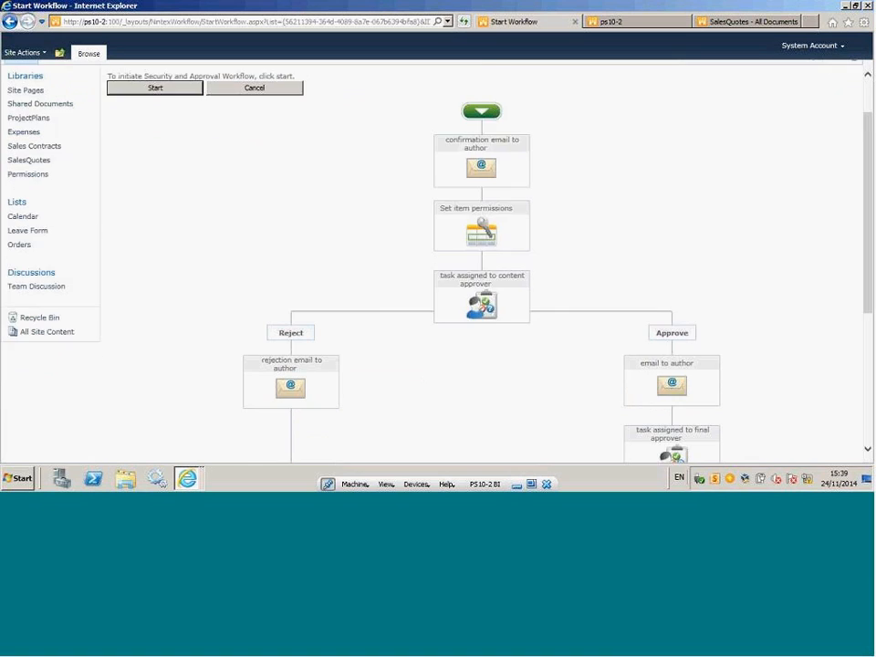
scroll(628, 353, down, 3)
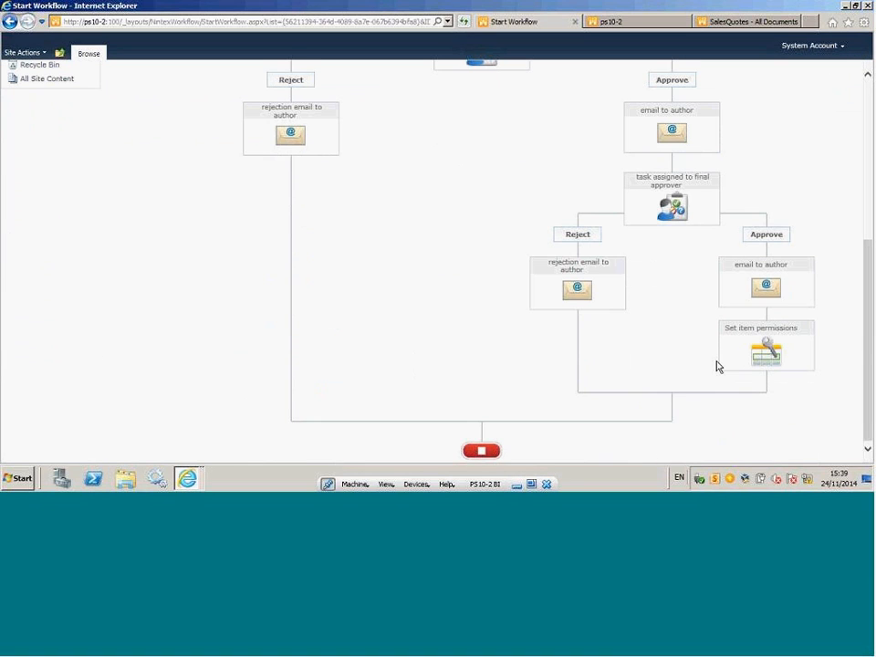
scroll(710, 362, up, 5)
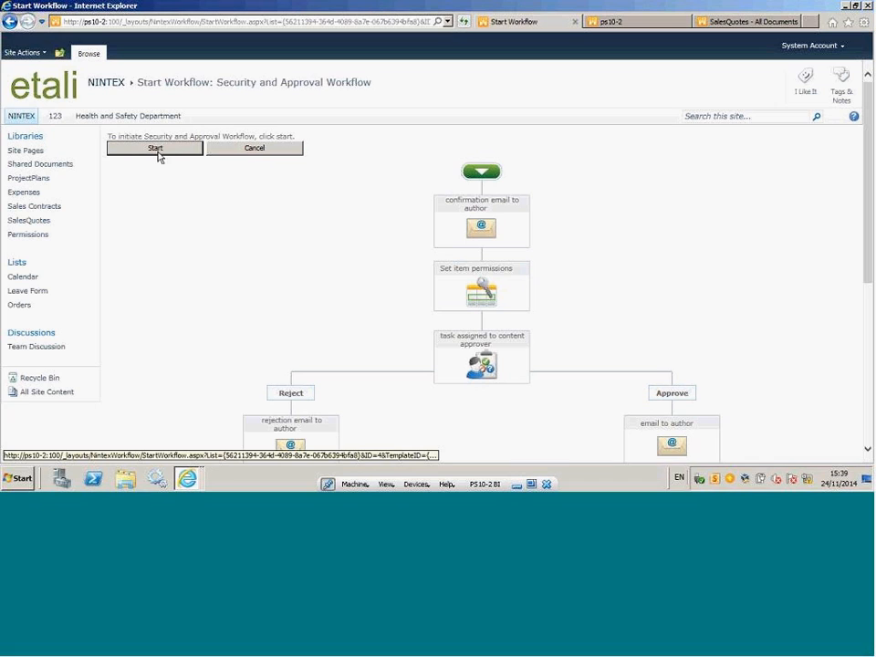
click(157, 149)
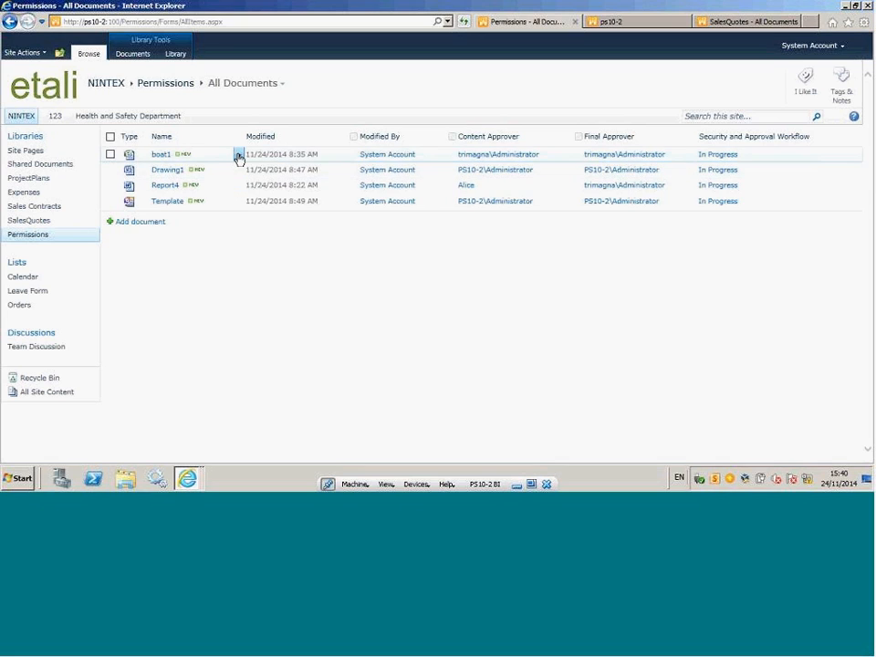
View the workflow history of the boat1 document and open the progress of its running Security and Approval Workflow.
click(238, 156)
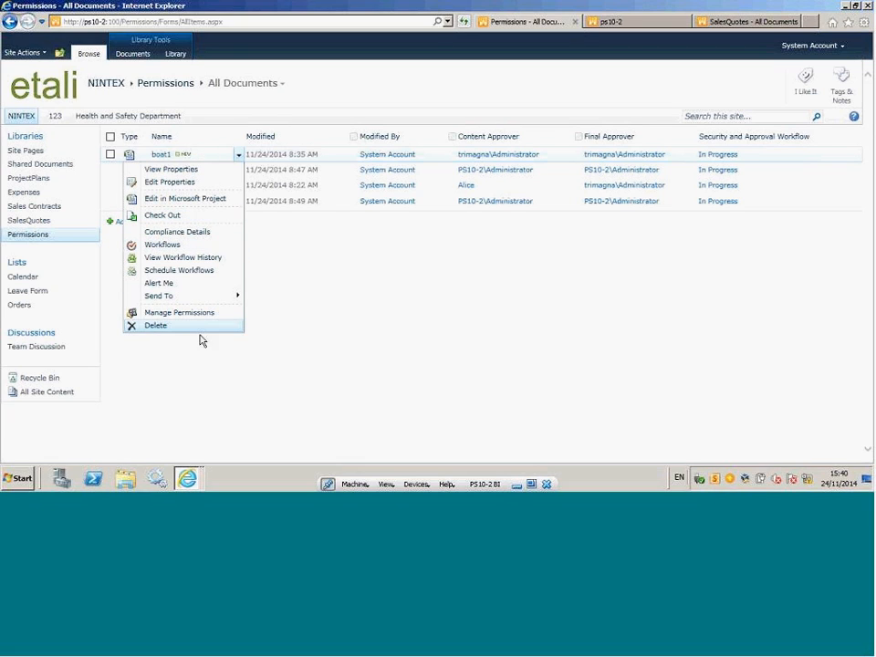
click(207, 263)
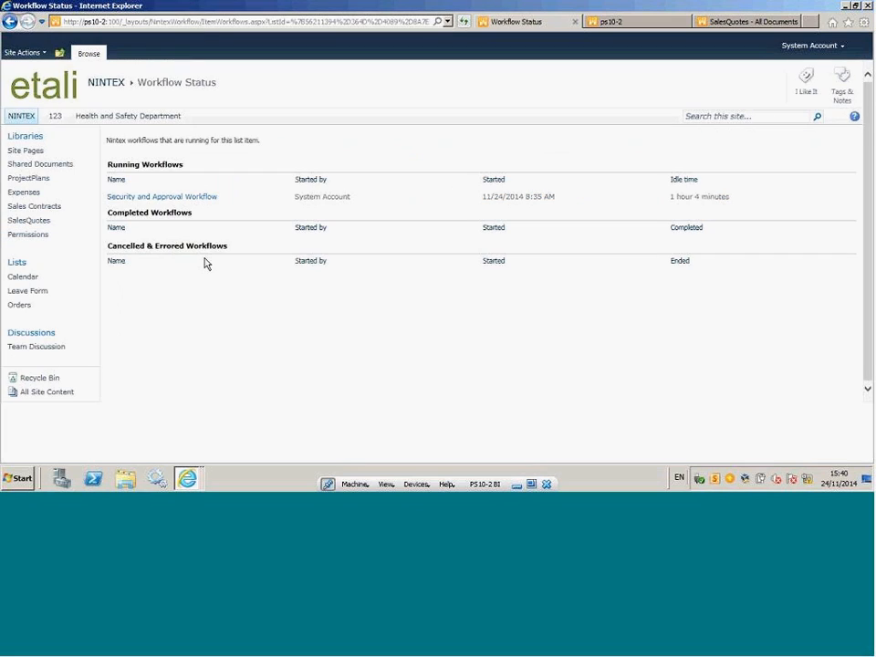
click(189, 203)
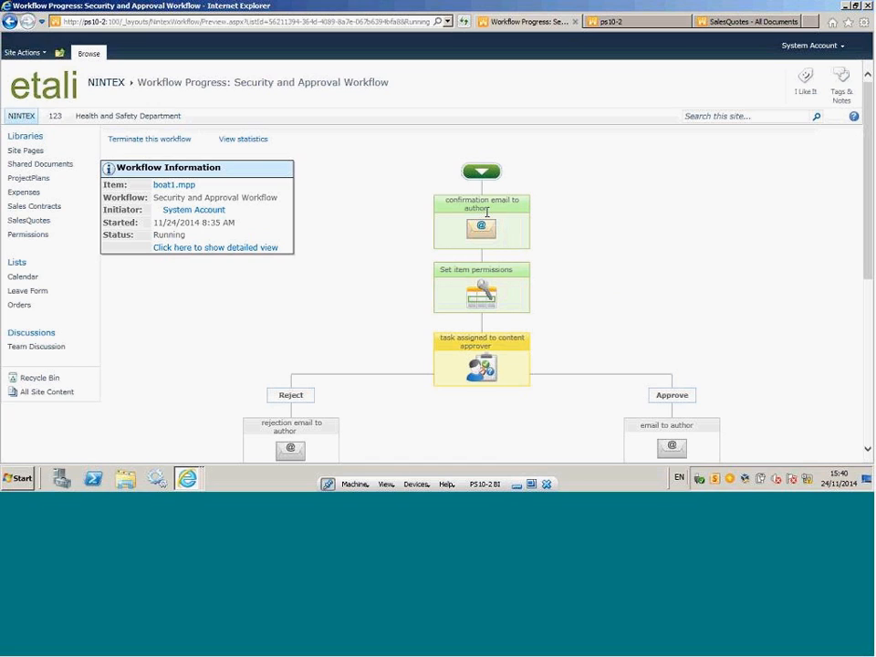
Examine the boat1 workflow's progress diagram, including the pending content approver task, the reject and approve branches and the final permissions action.
mouse_move(481, 222)
scroll(565, 241, down, 3)
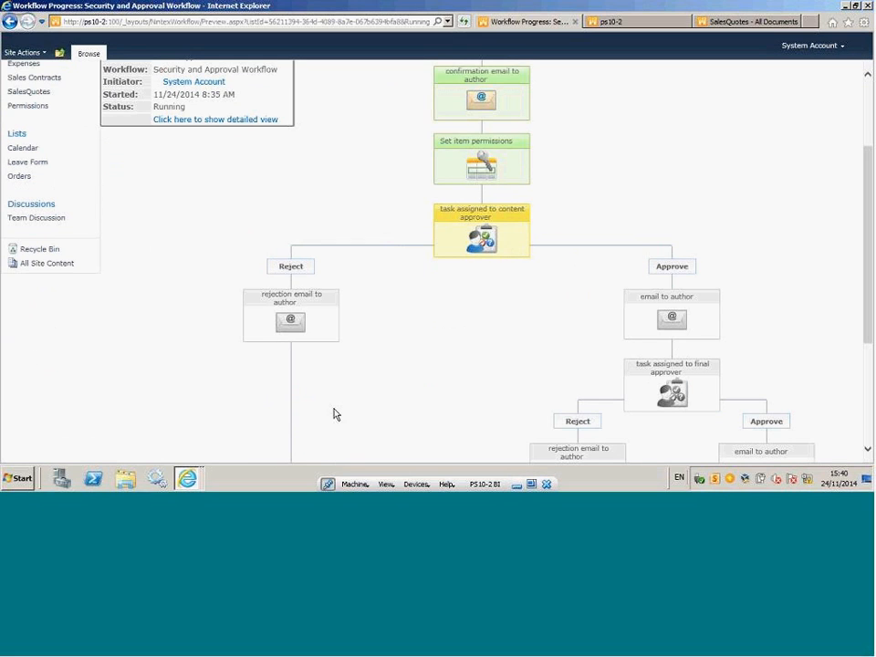
mouse_move(441, 207)
mouse_move(461, 245)
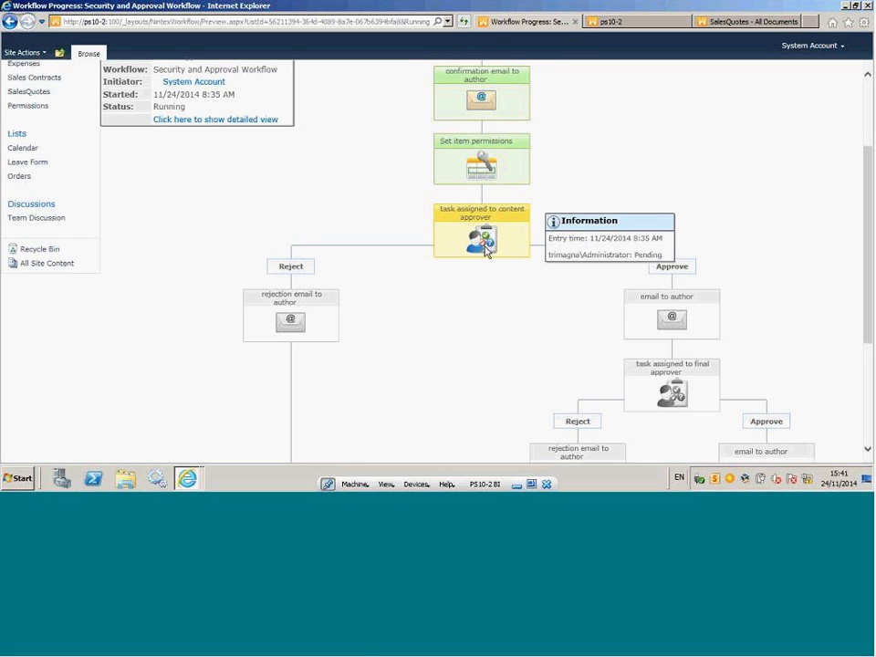
mouse_move(501, 254)
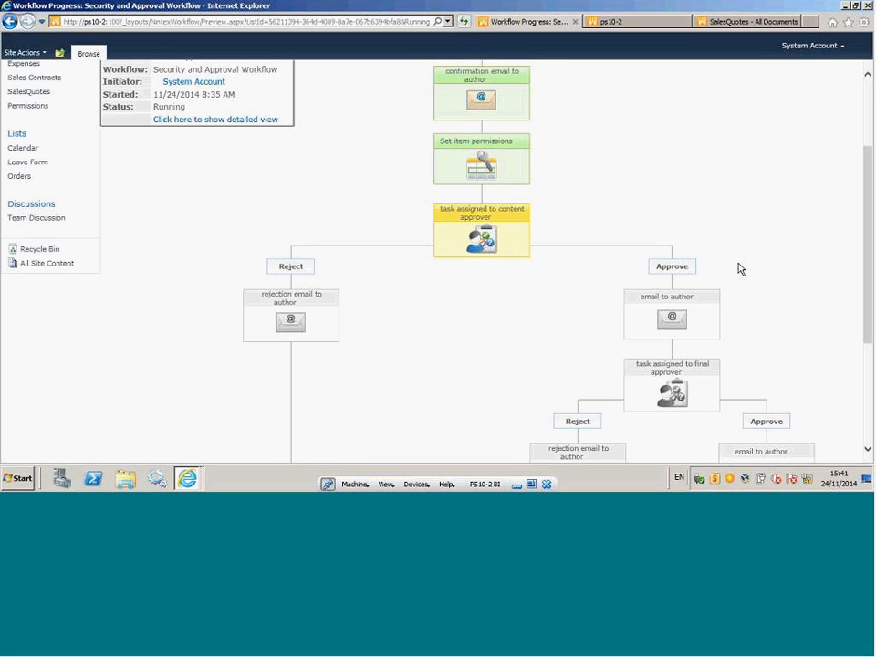
drag(869, 196, 868, 296)
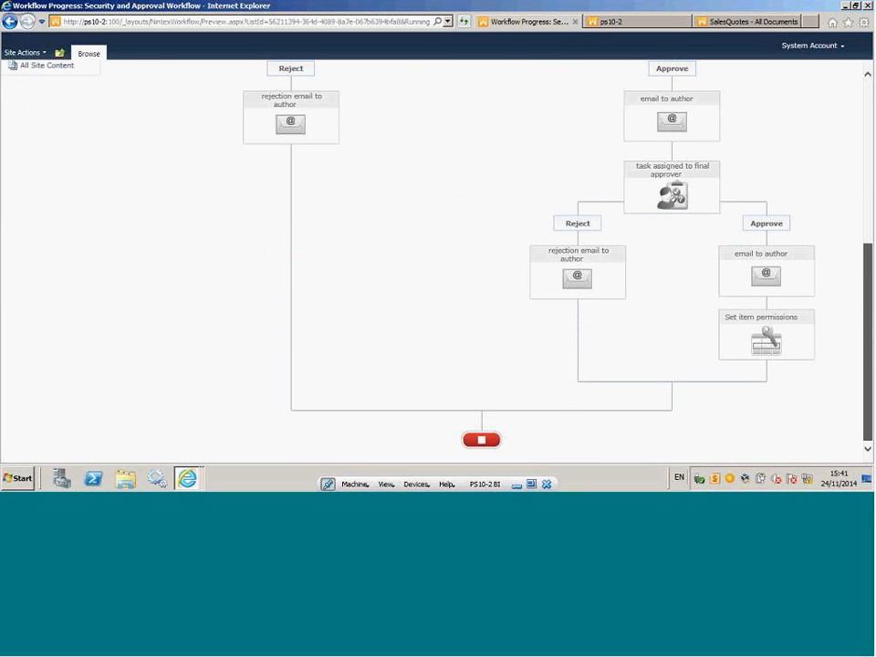
scroll(723, 238, up, 3)
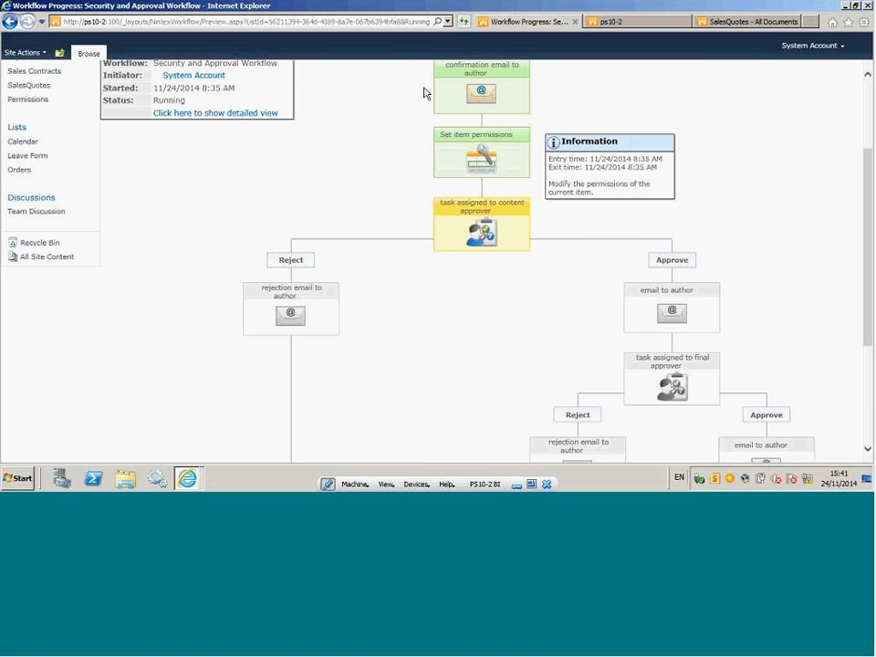
mouse_move(570, 436)
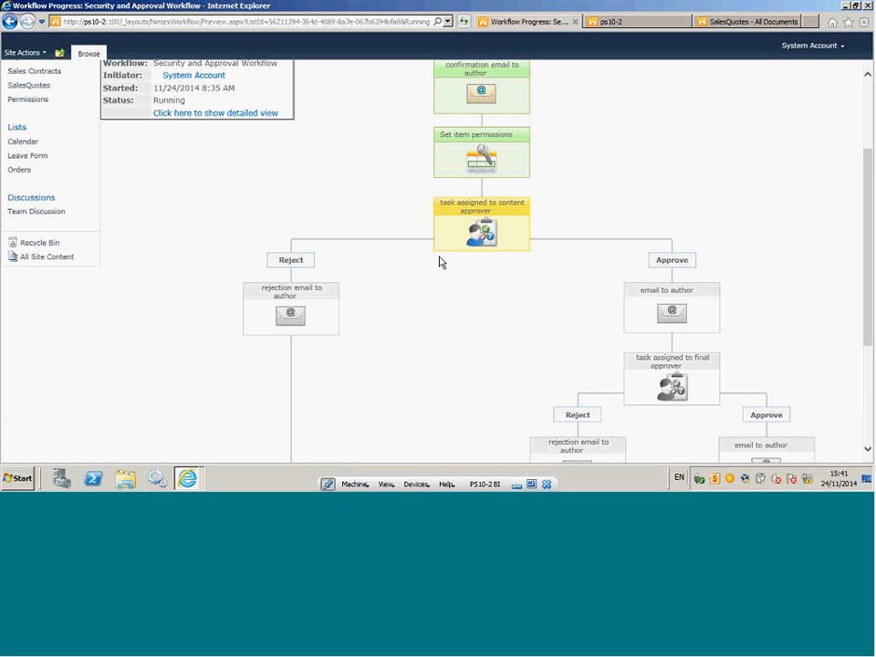
drag(868, 178, 868, 106)
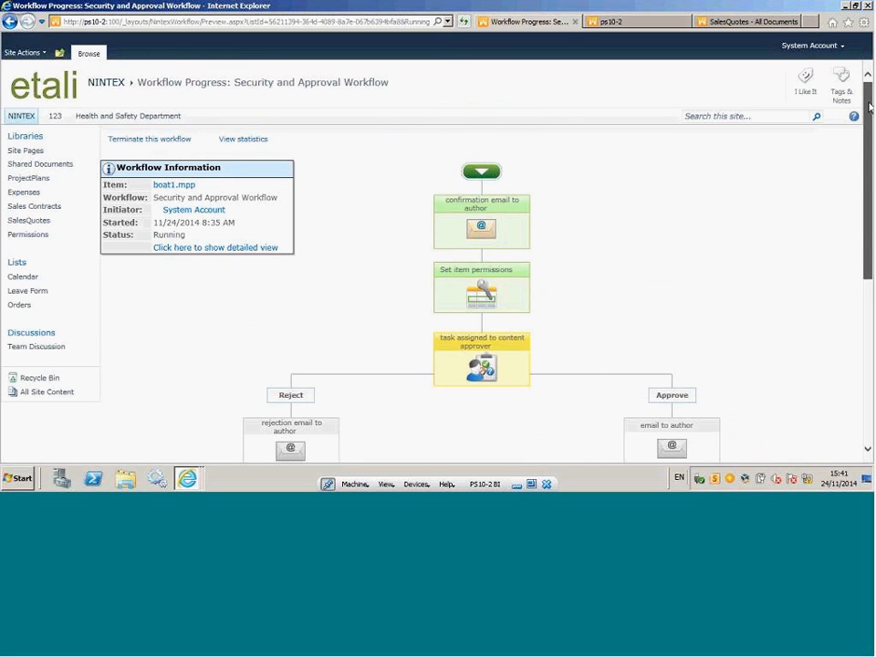
scroll(460, 211, down, 3)
mouse_move(500, 196)
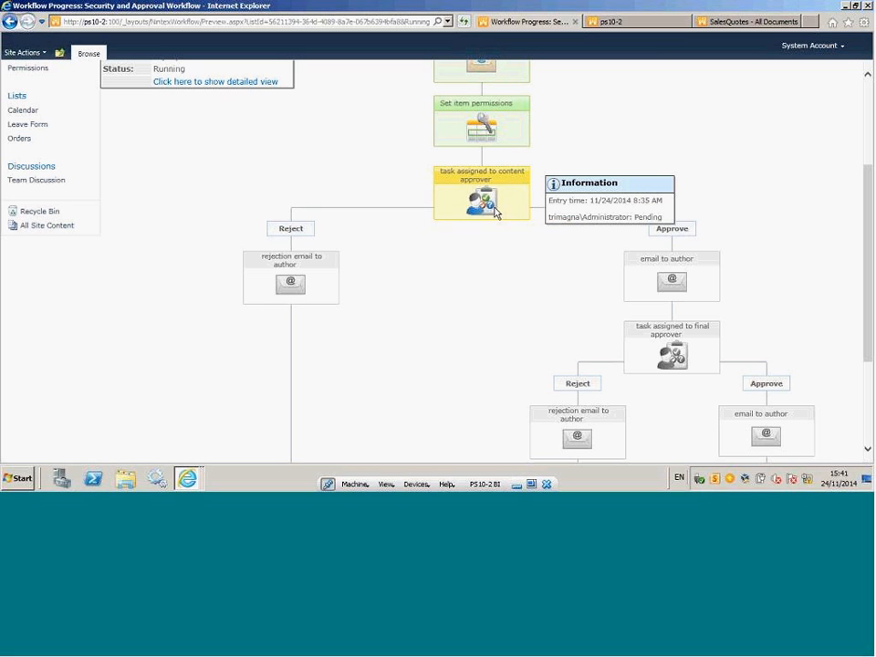
mouse_move(318, 262)
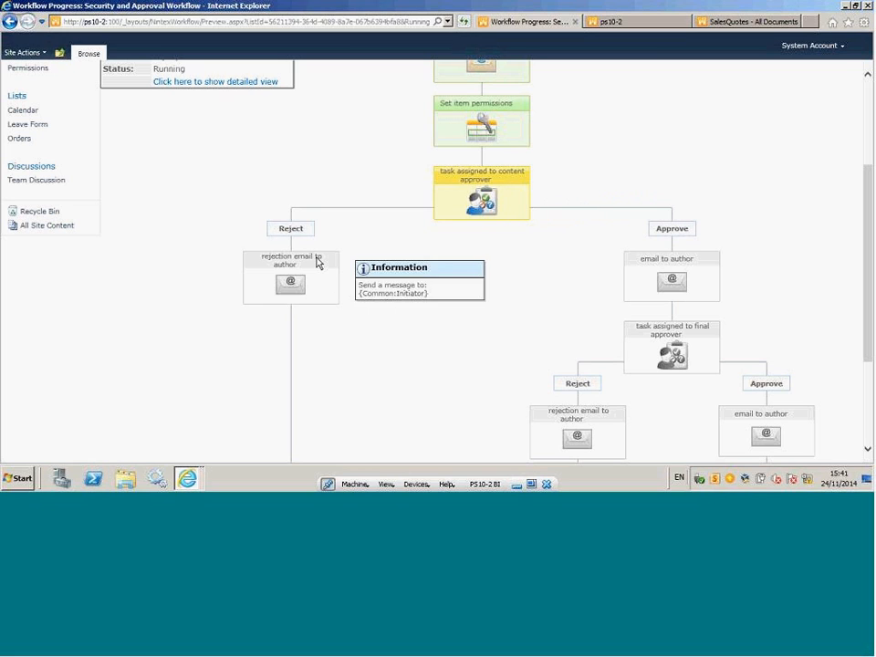
scroll(653, 173, down, 2)
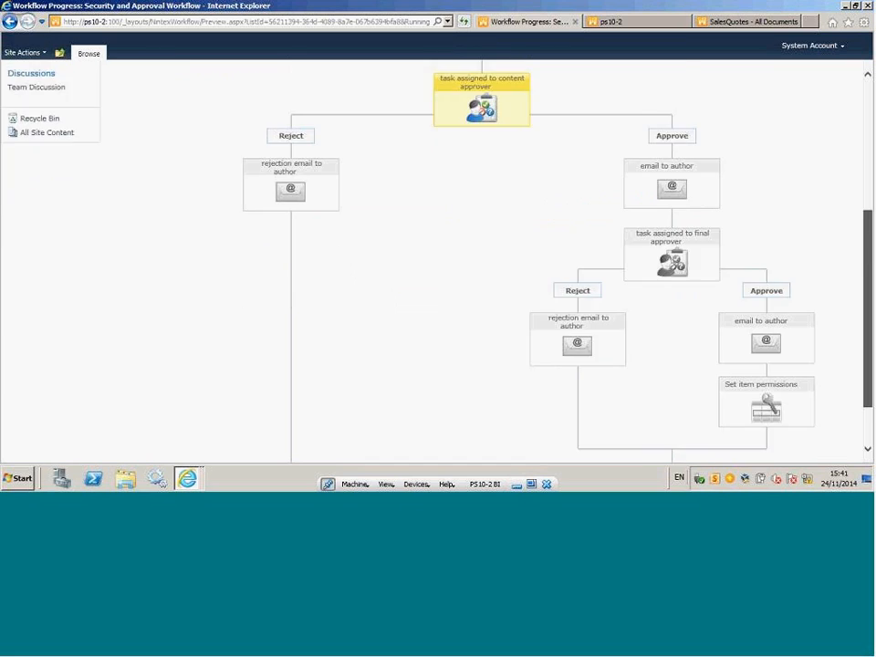
scroll(293, 313, down, 1)
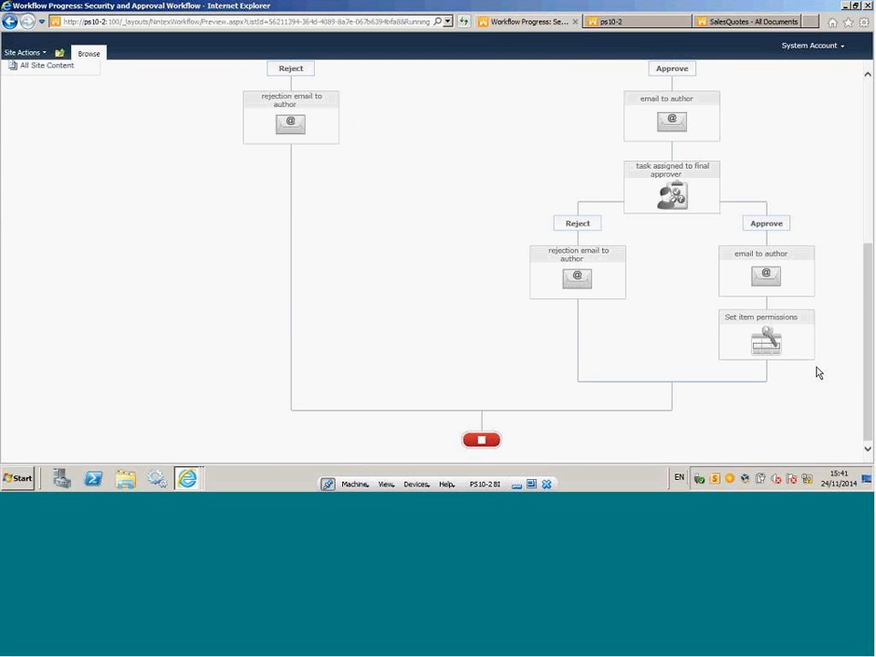
scroll(869, 135, up, 1)
click(870, 135)
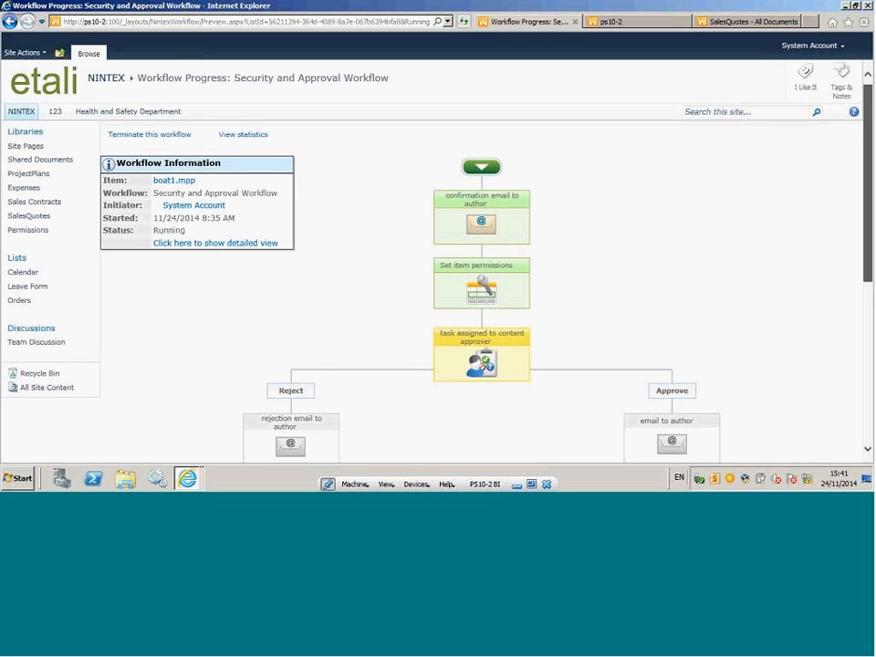
scroll(869, 221, down, 3)
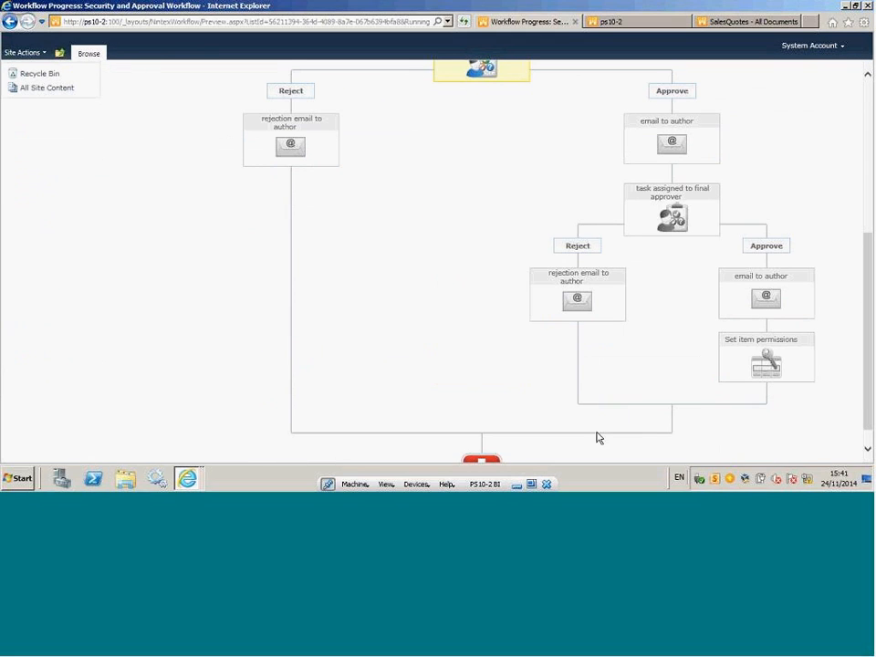
scroll(870, 367, up, 3)
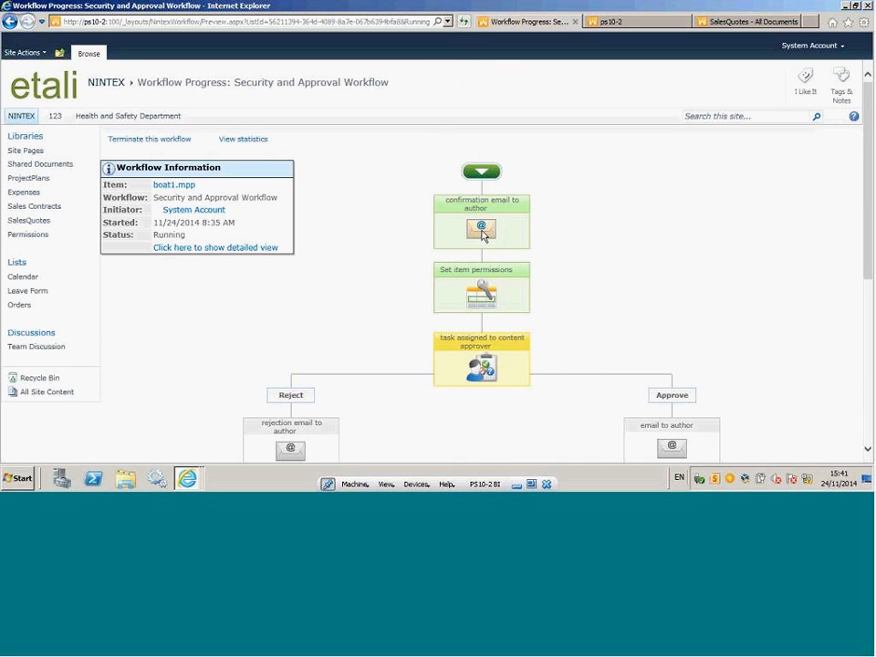
View the Security and Approval Workflow's statistics, examining the run summary, the per-action figures and the content approver task responses.
click(246, 140)
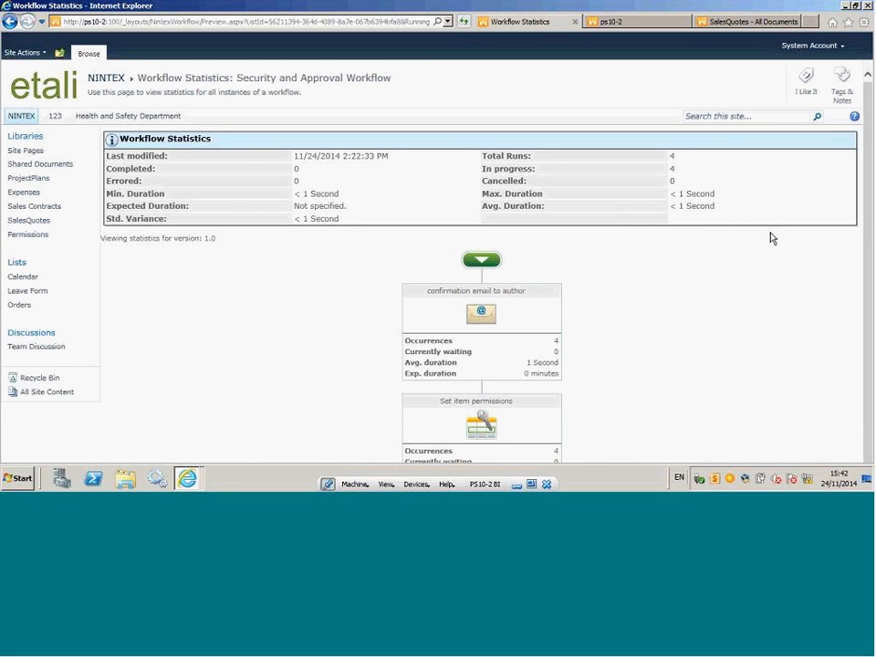
scroll(869, 213, down, 5)
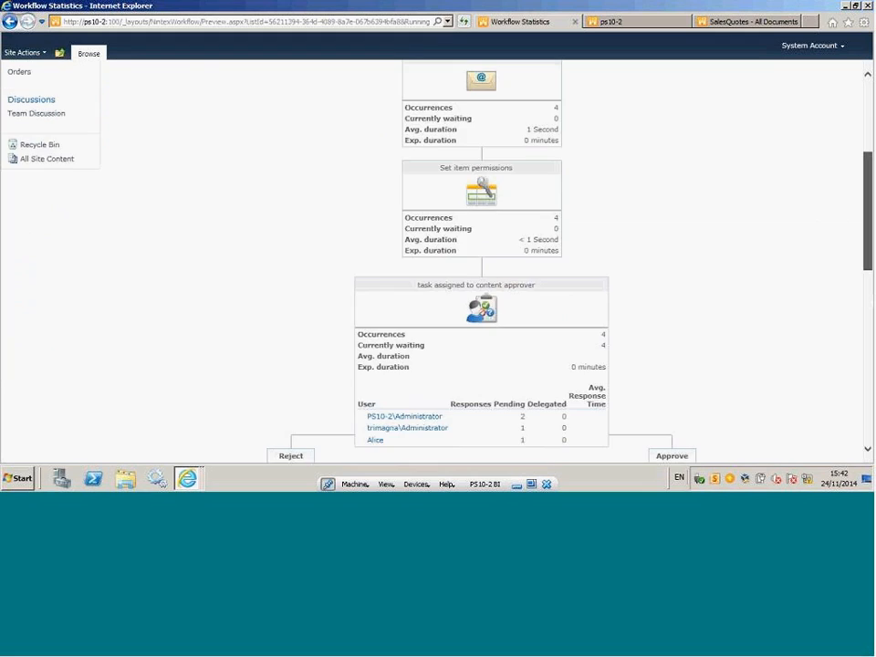
scroll(651, 228, down, 3)
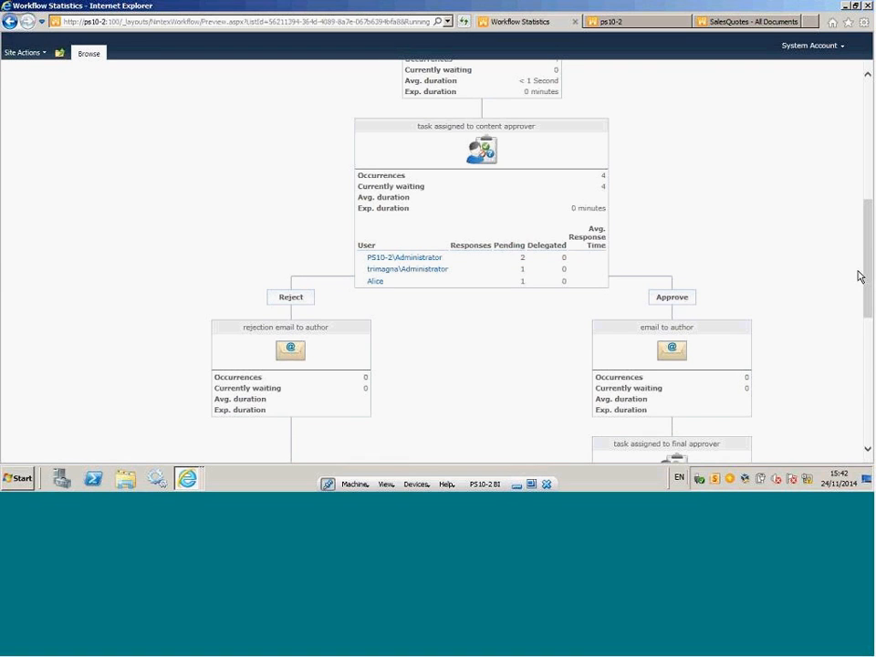
drag(868, 264, 810, 166)
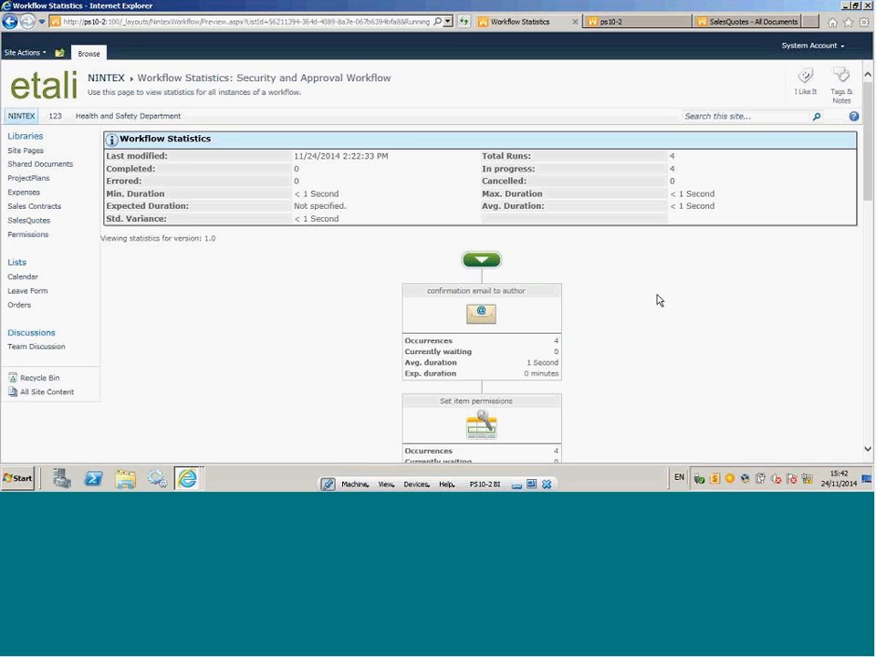
Return to the boat1 workflow's progress diagram, review its approval branches through to the end, and open the Permissions library.
click(11, 22)
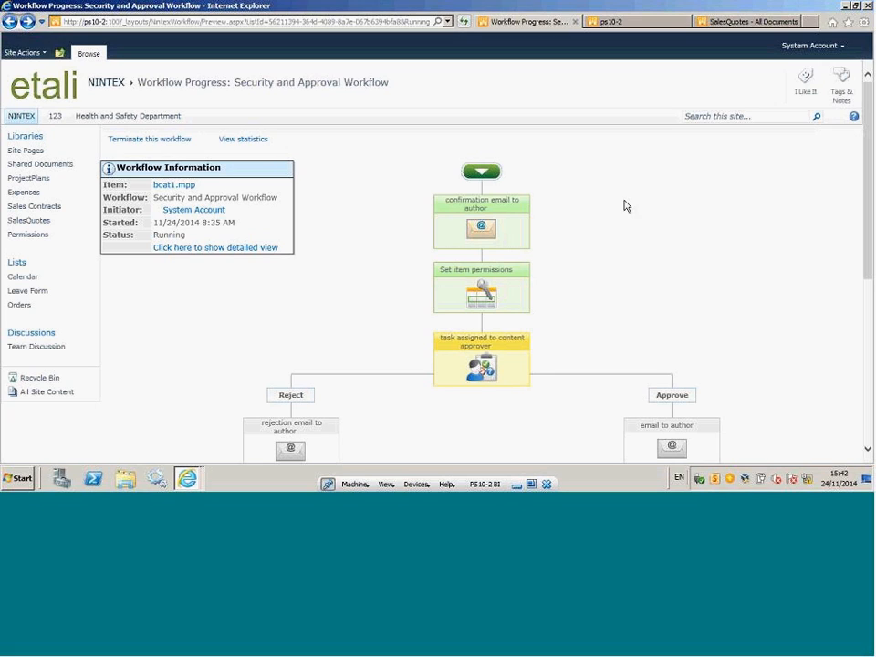
mouse_move(868, 157)
mouse_down()
mouse_move(870, 194)
mouse_move(867, 162)
mouse_up()
click(869, 372)
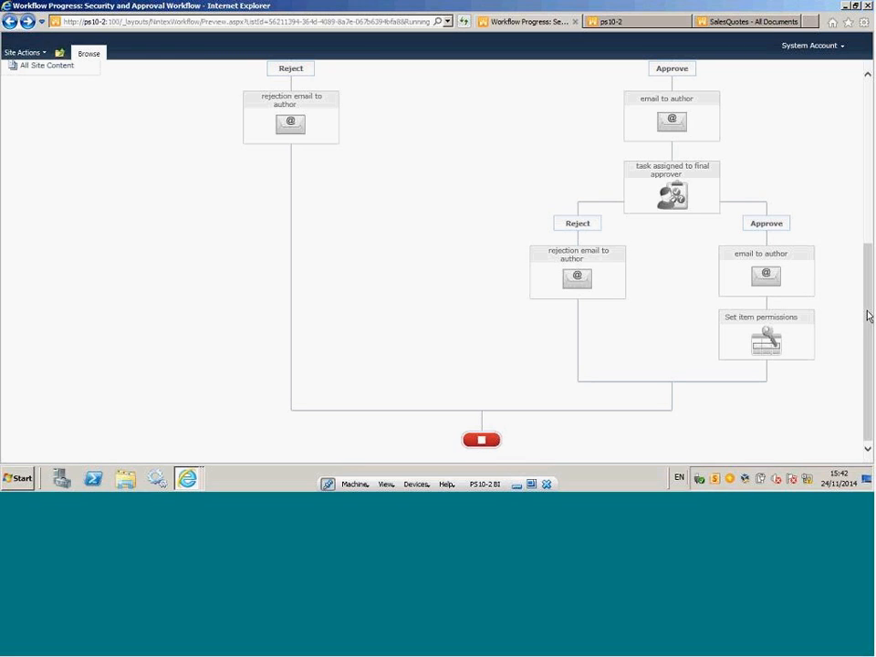
scroll(868, 316, up, 3)
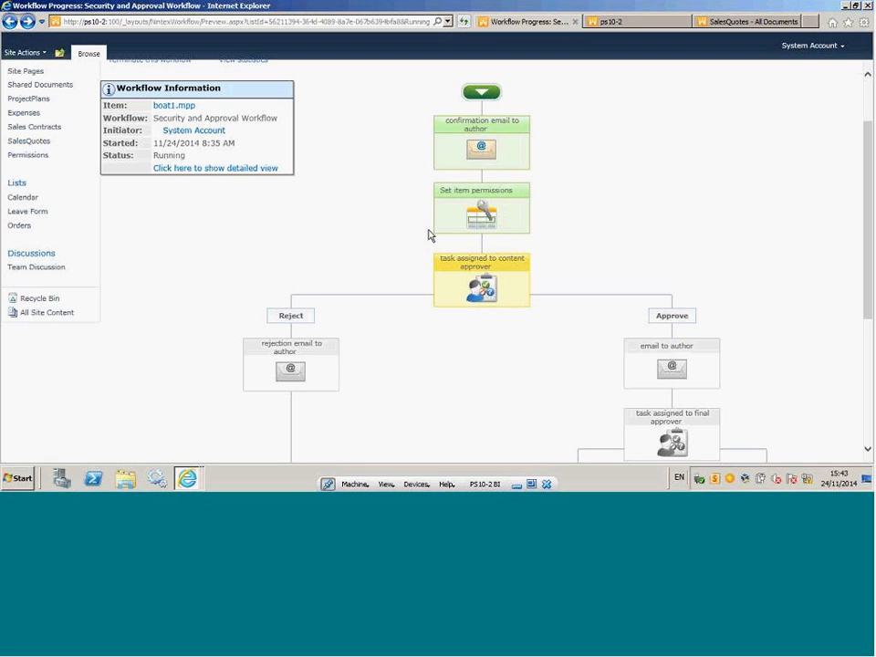
scroll(866, 217, up, 1)
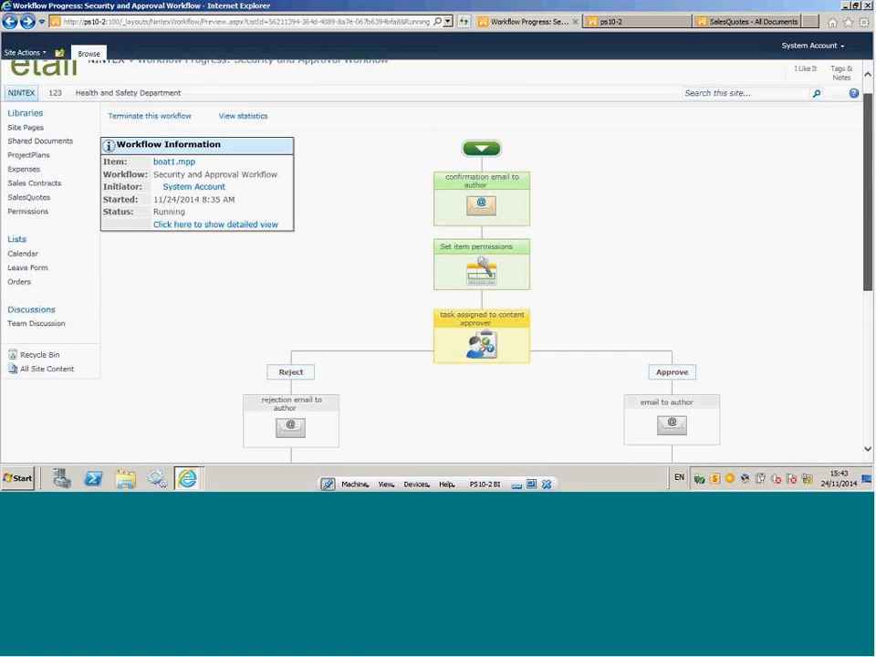
scroll(438, 260, down, 3)
drag(868, 286, 868, 181)
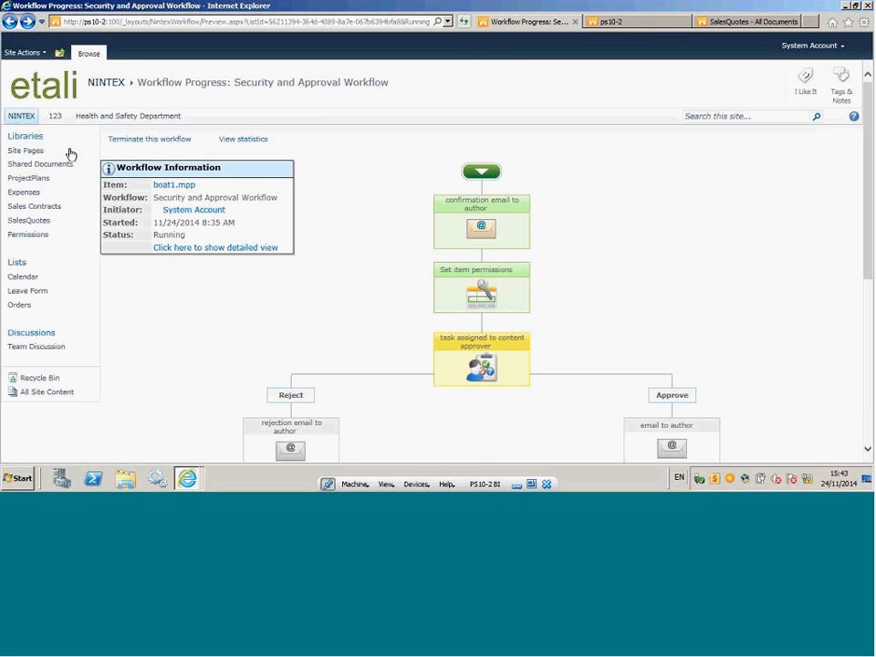
click(34, 241)
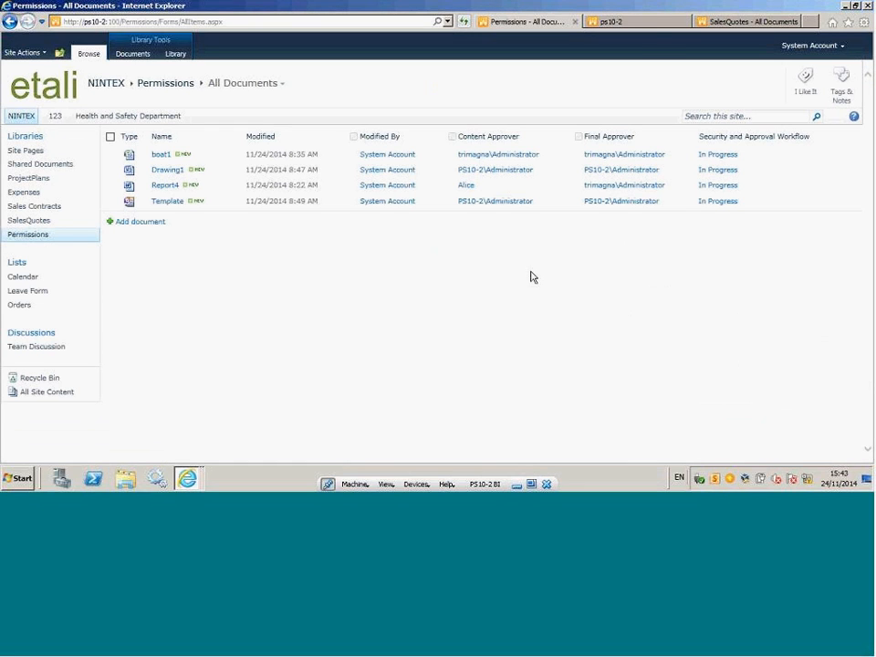
In the open workflow designer, add the Pause for... operation between the notification to manager branches and the State machine action.
click(635, 23)
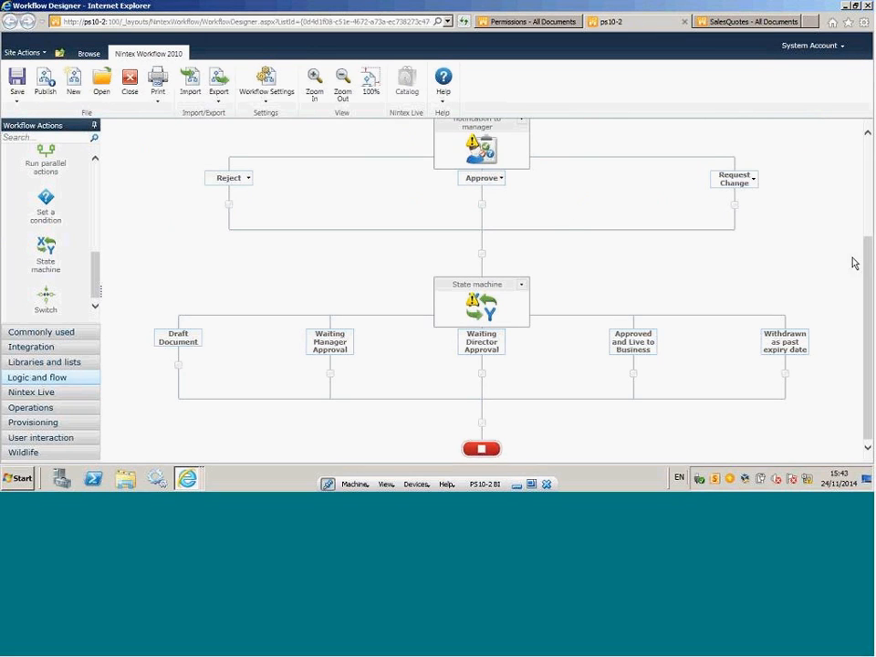
click(41, 394)
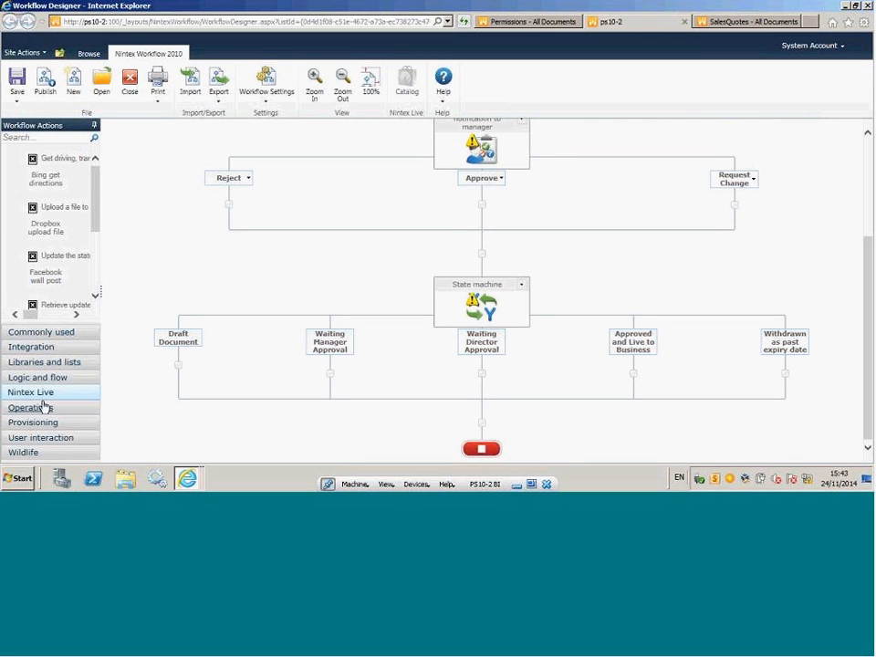
click(26, 408)
scroll(96, 197, down, 2)
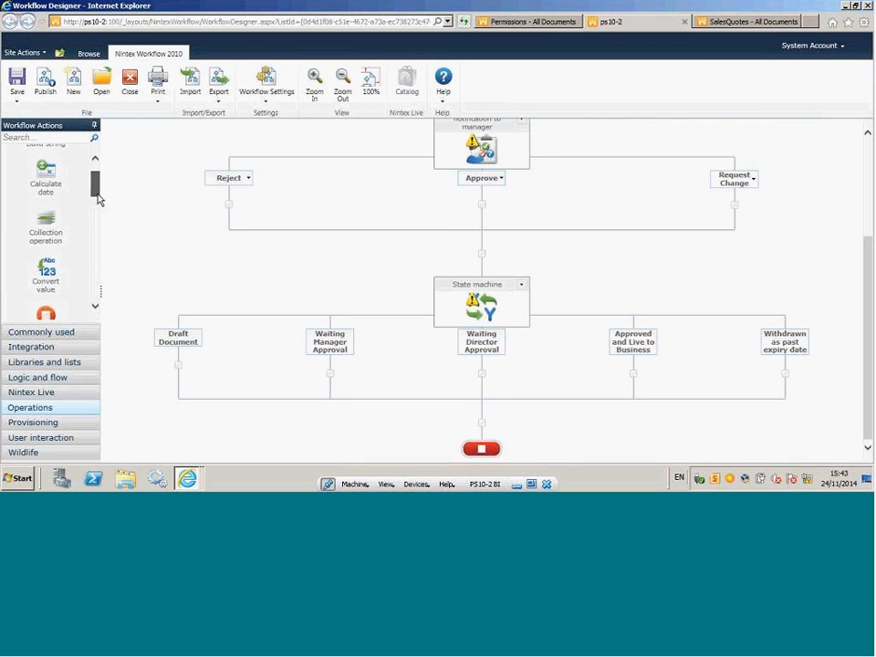
scroll(79, 190, up, 1)
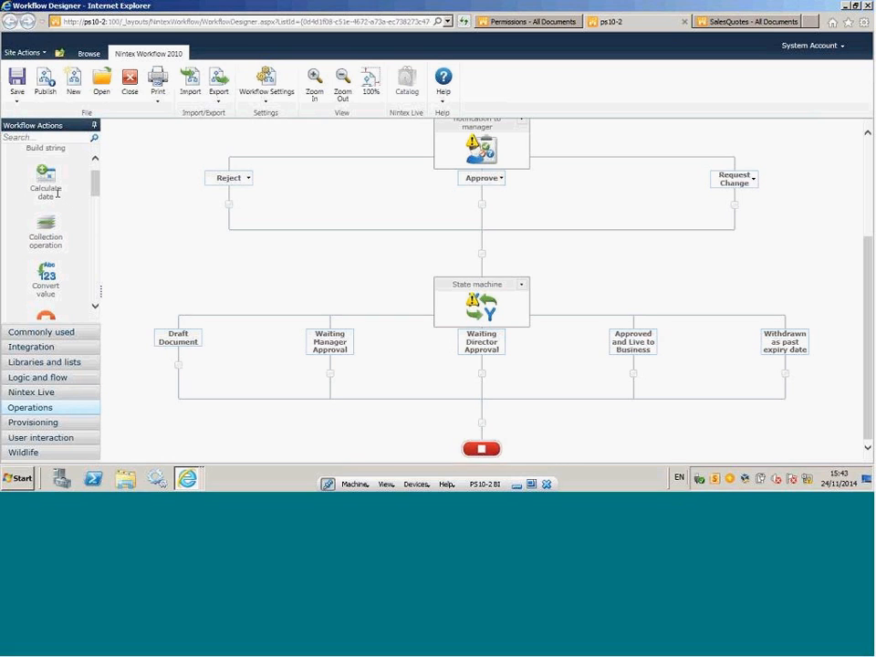
scroll(96, 195, down, 1)
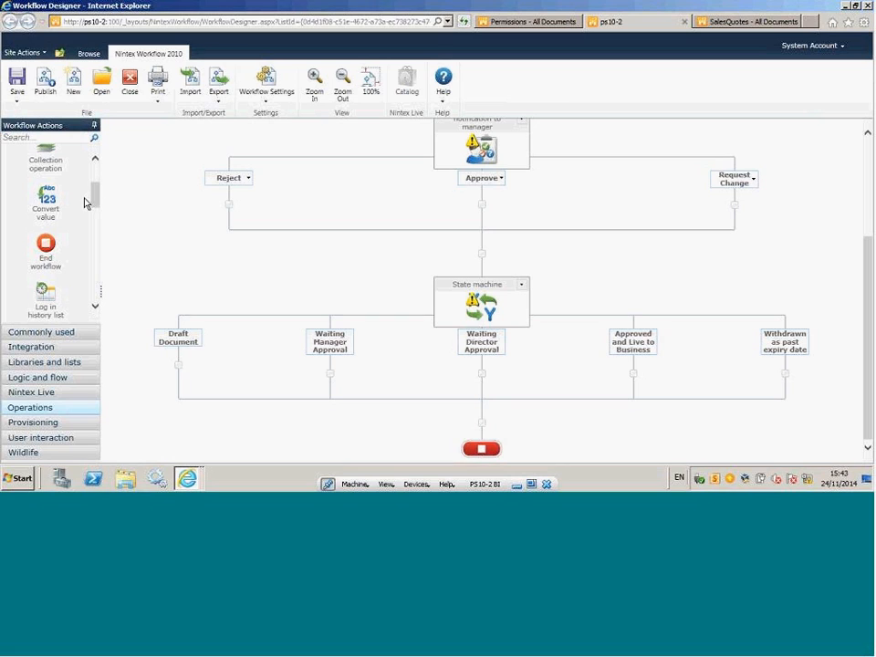
scroll(101, 207, down, 1)
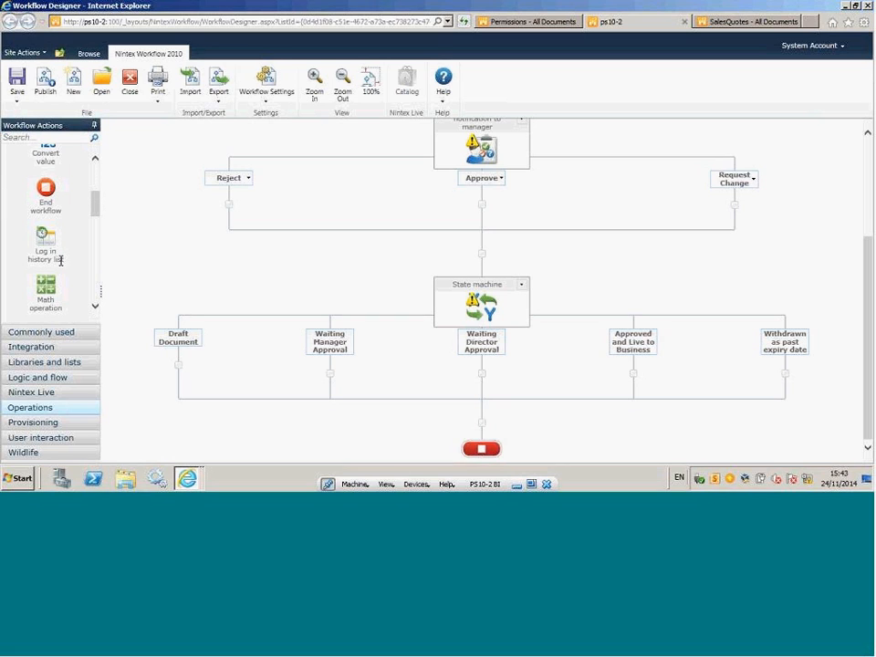
scroll(100, 213, down, 2)
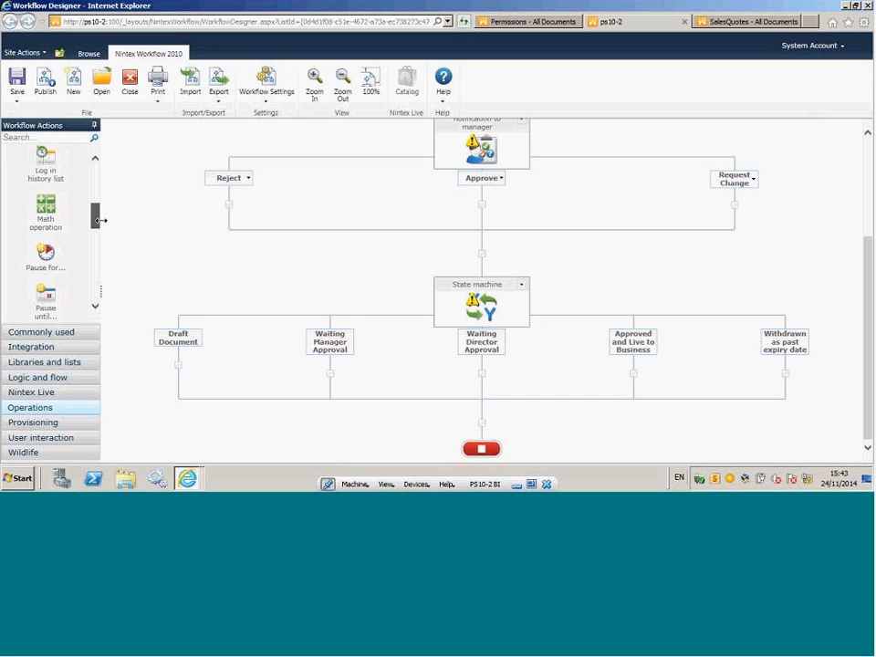
scroll(94, 221, down, 2)
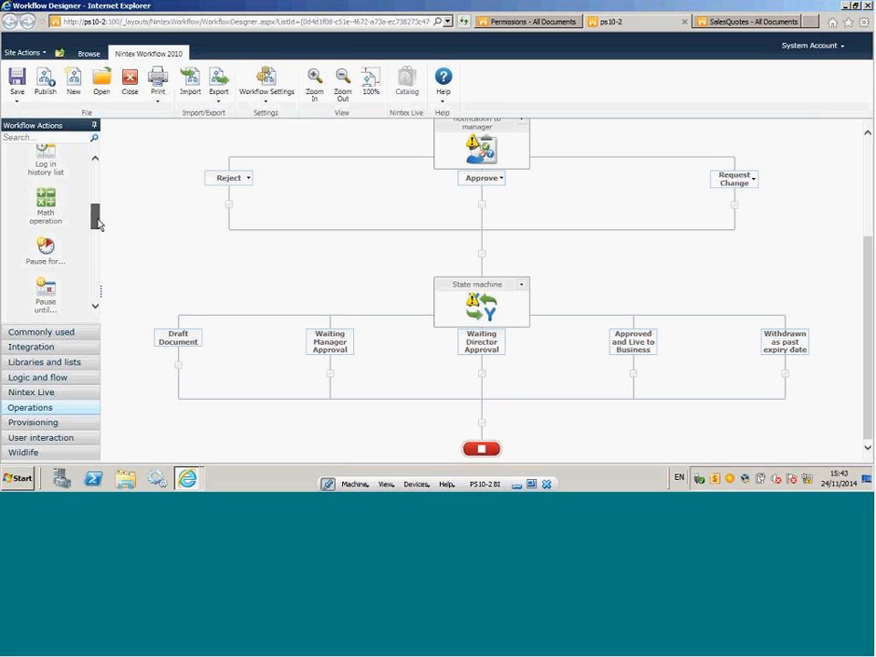
drag(55, 170, 485, 260)
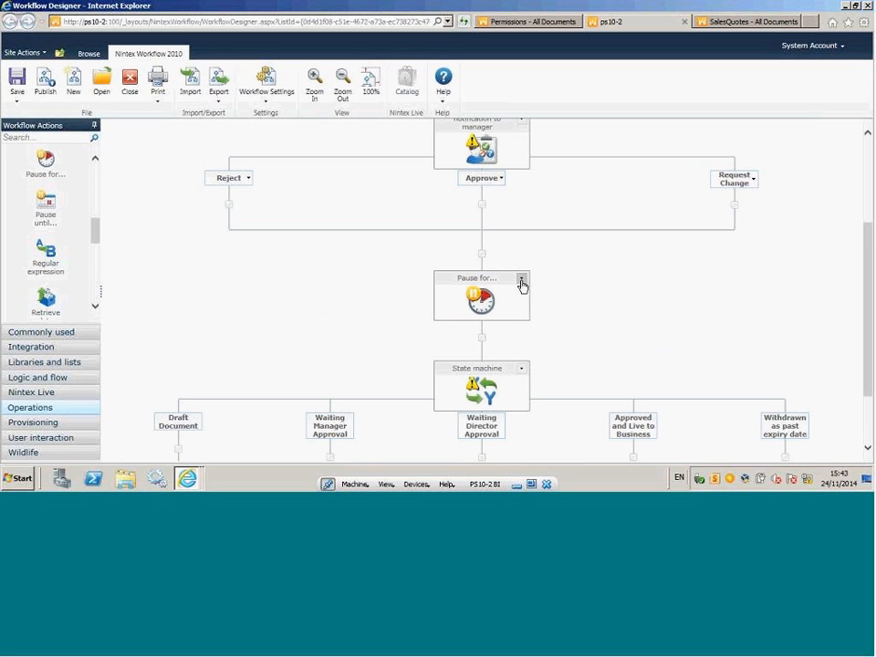
Try configuring the Pause for... action with 15 minutes counted in business hours only, and discard the settings.
click(521, 278)
click(490, 291)
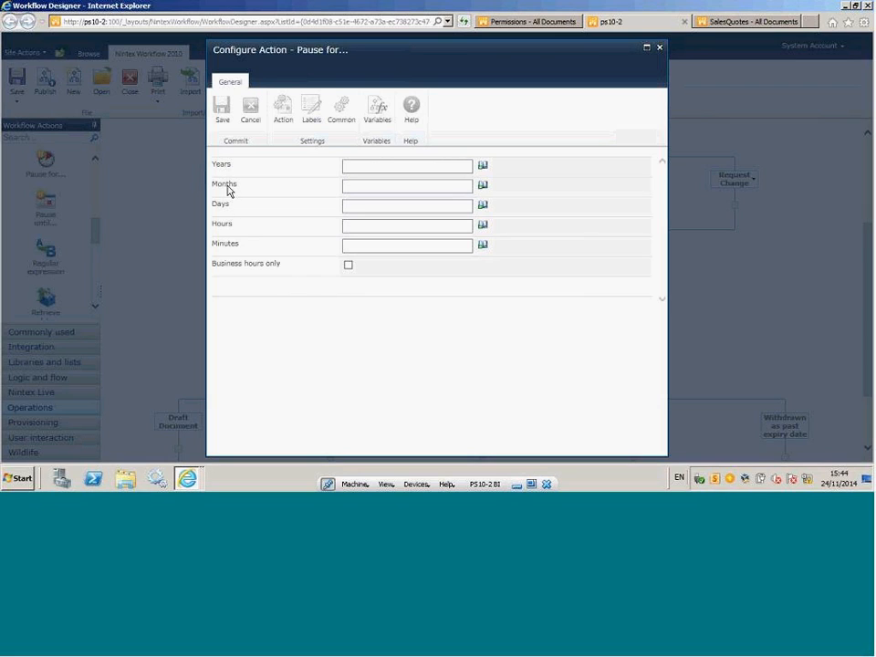
drag(357, 246, 322, 254)
text(15)
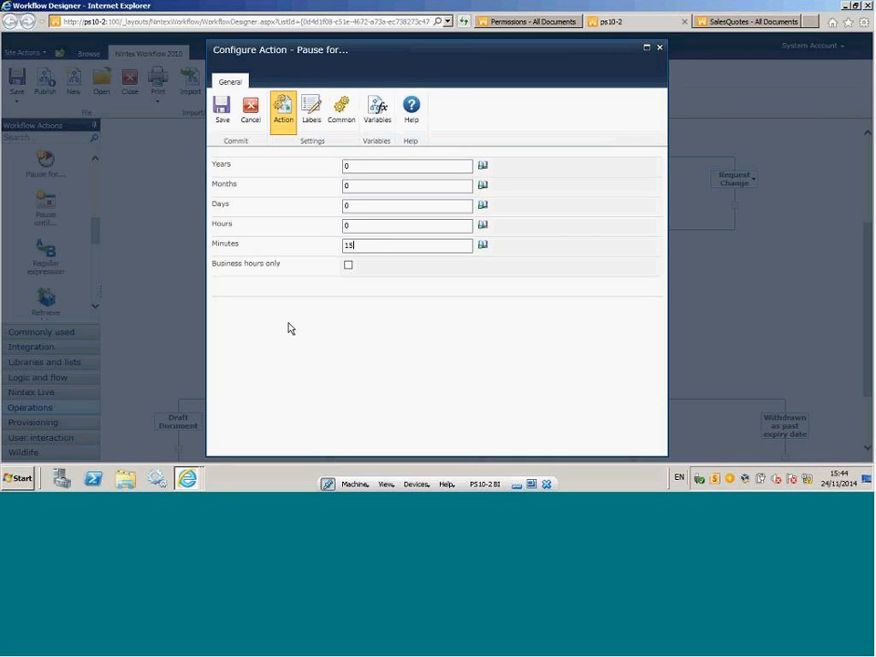
click(348, 266)
click(251, 120)
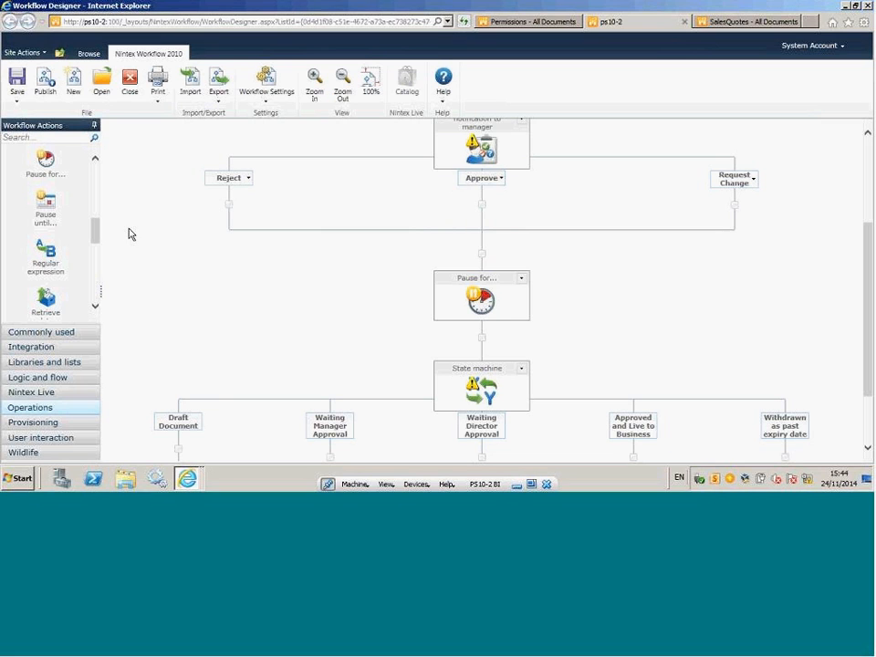
Browse the remaining Operations actions, the Provisioning actions and the User interaction actions available for the workflow.
scroll(98, 242, down, 2)
scroll(99, 245, down, 2)
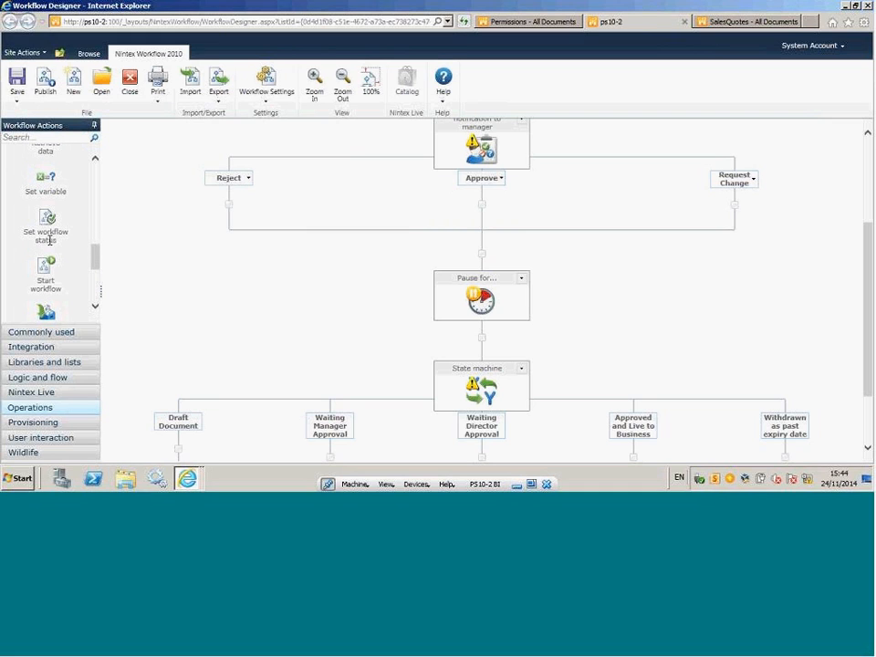
scroll(98, 268, down, 1)
scroll(98, 268, down, 1)
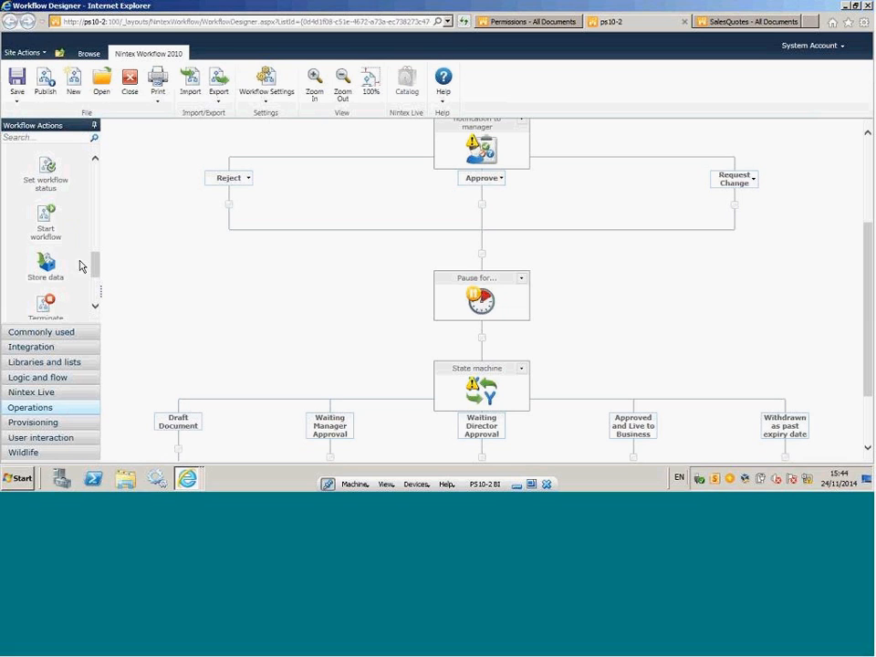
drag(94, 265, 96, 287)
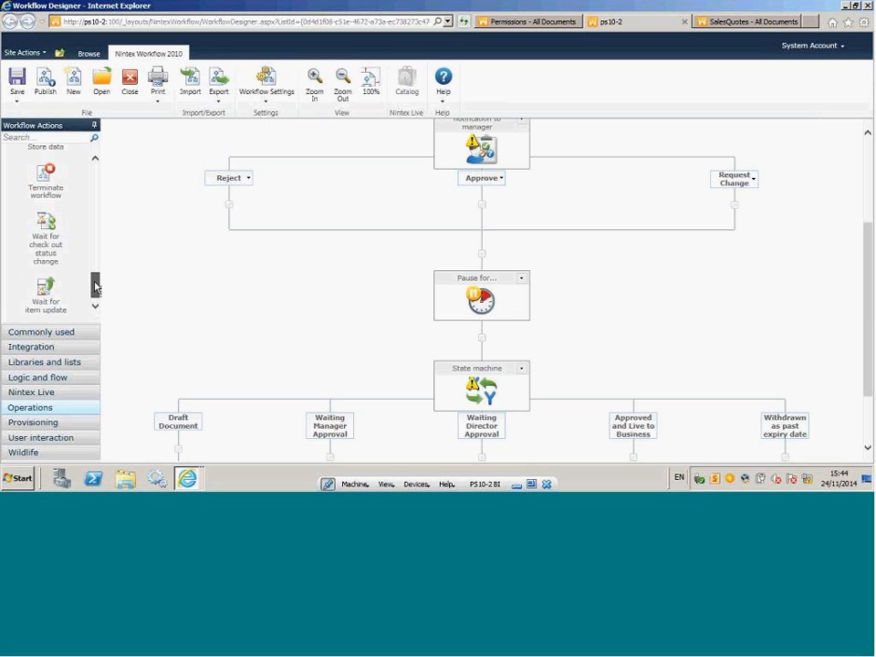
click(48, 422)
mouse_move(94, 172)
mouse_down()
mouse_move(97, 285)
mouse_move(105, 175)
mouse_up()
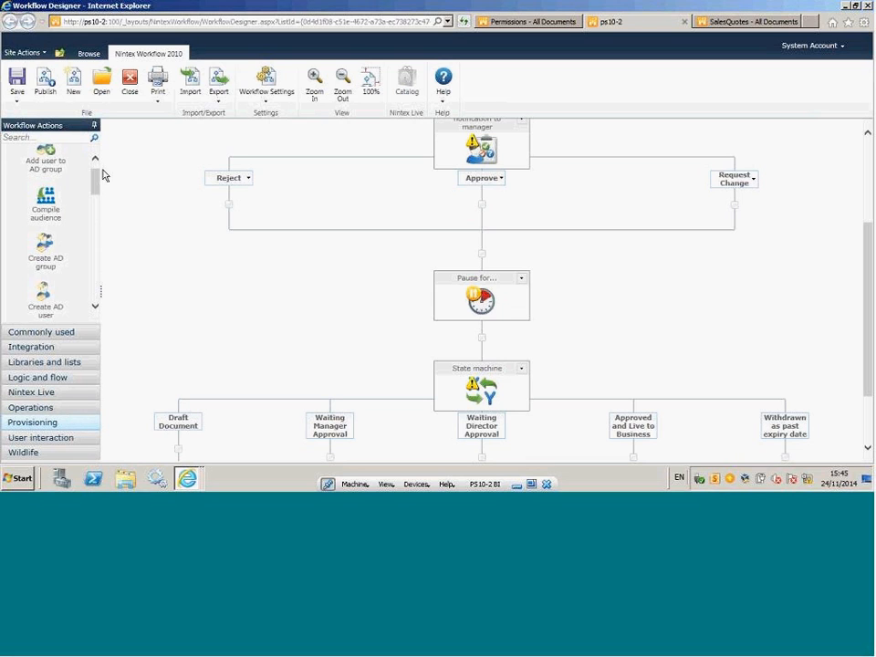
click(50, 442)
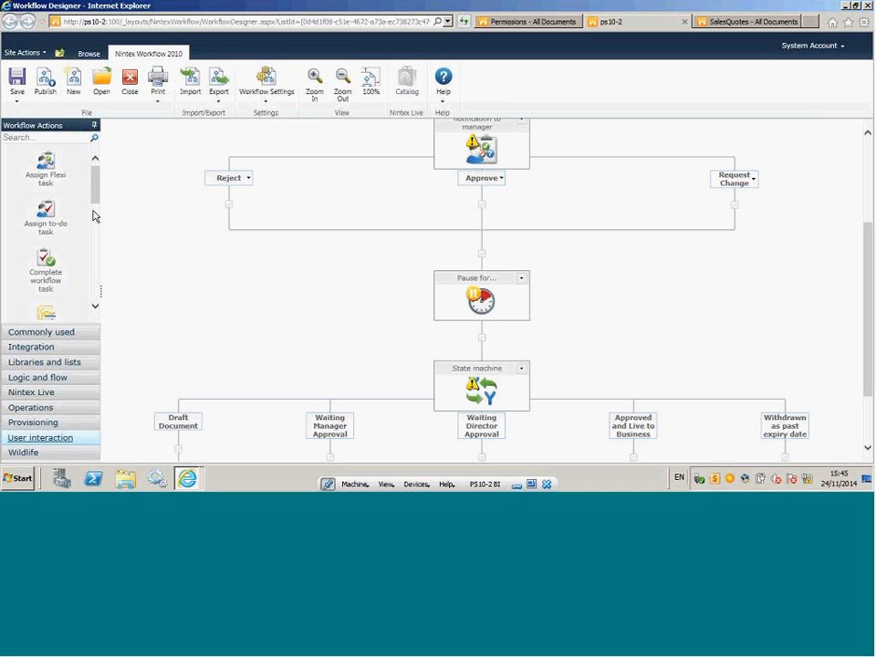
drag(94, 182, 102, 212)
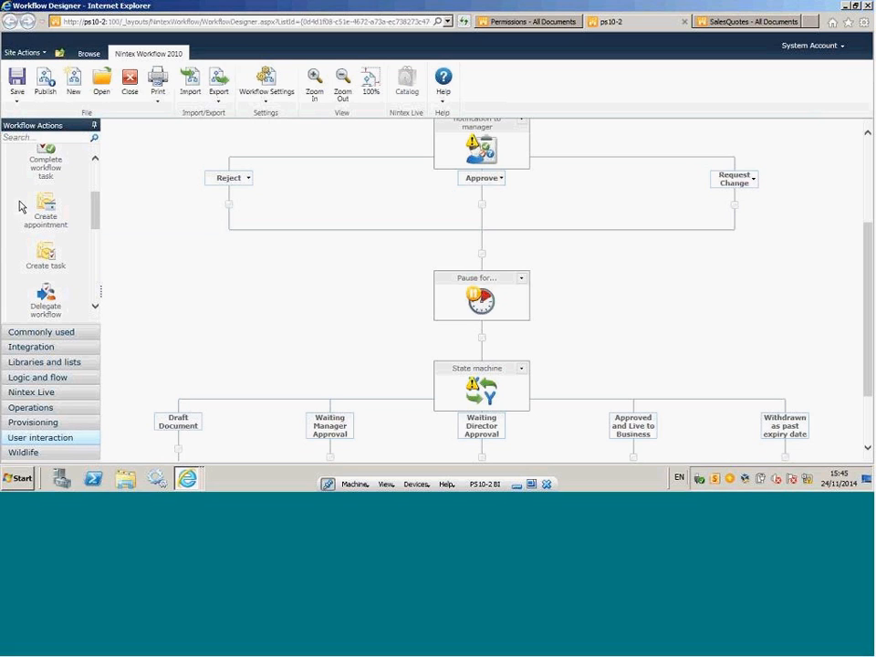
scroll(97, 230, down, 3)
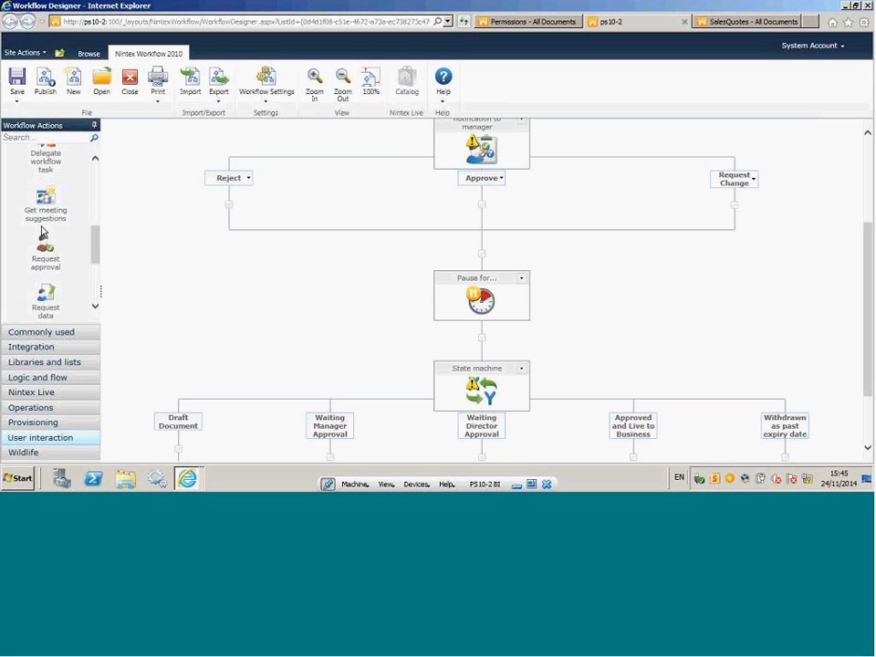
scroll(100, 256, down, 1)
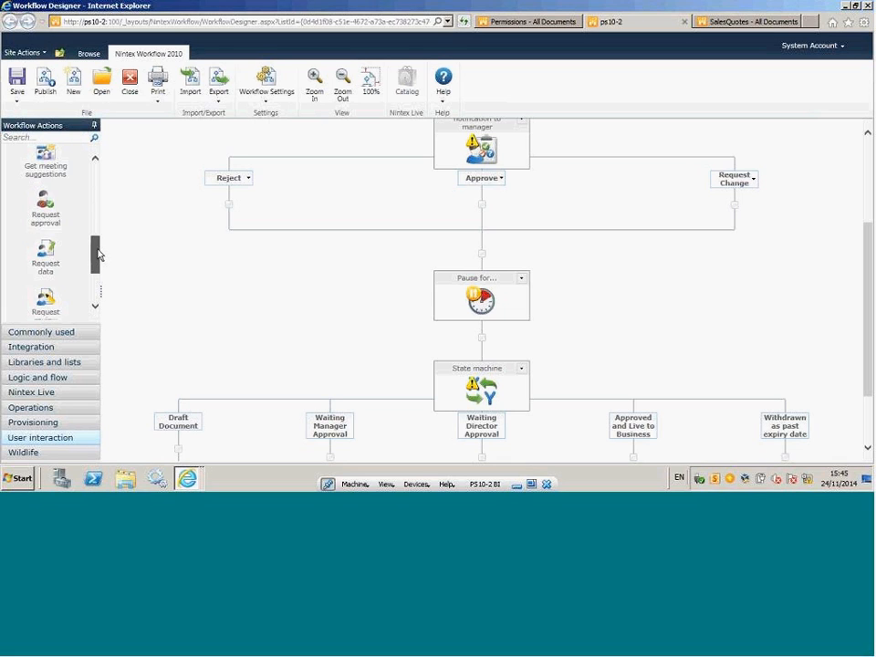
drag(100, 255, 102, 292)
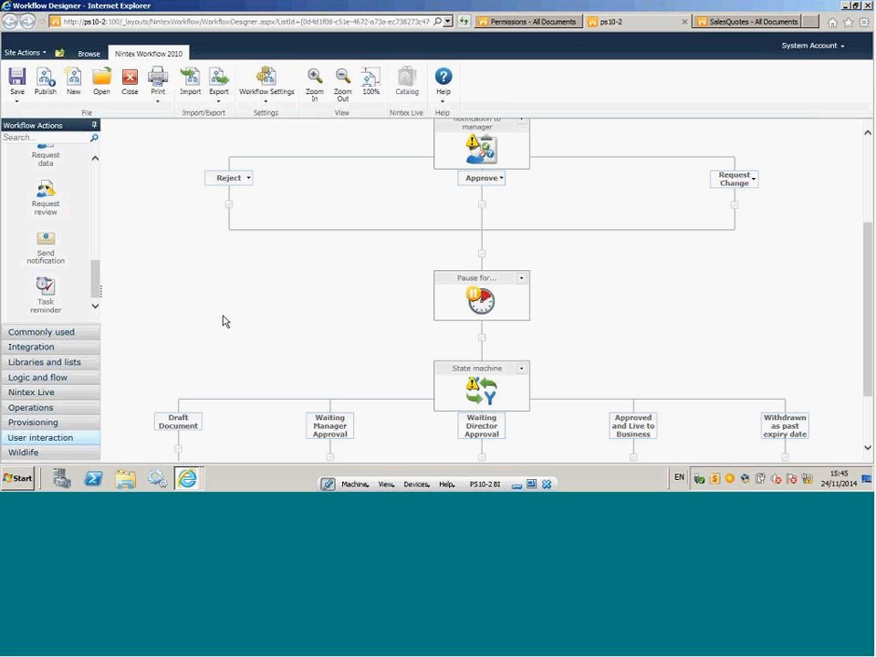
Check the Permissions library briefly and review the new workflow's diagram from the email to author to the State machine.
click(517, 27)
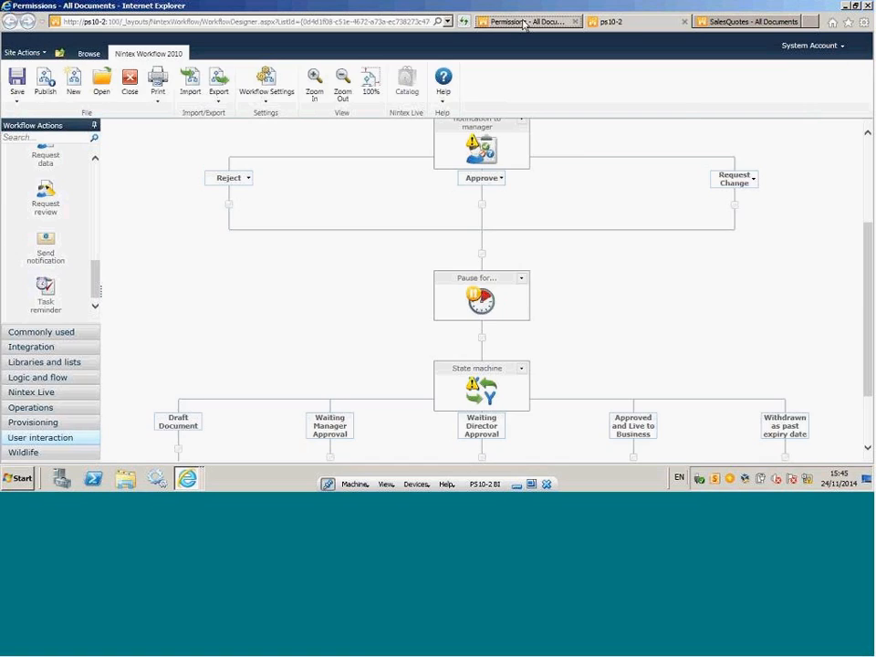
click(639, 22)
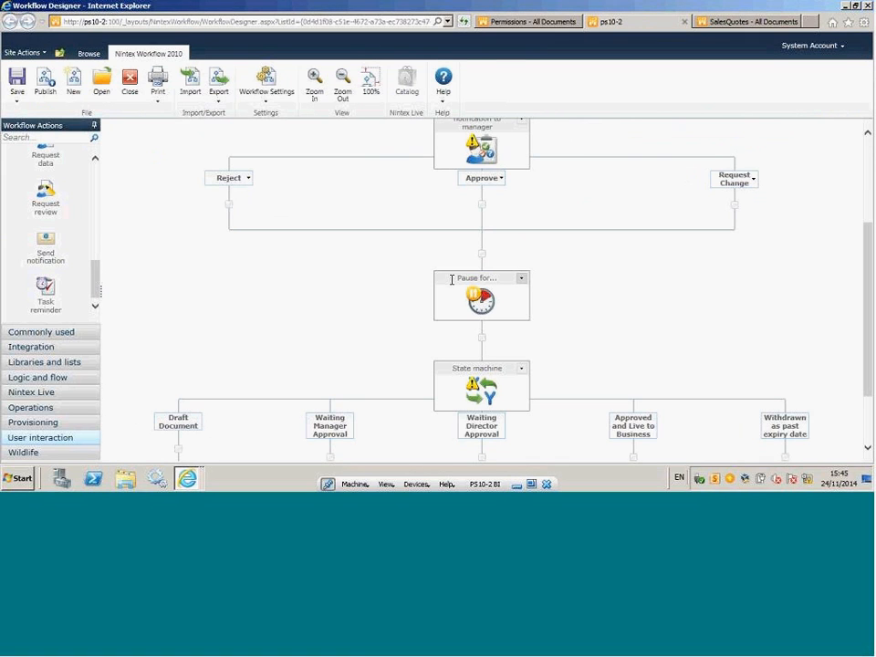
scroll(428, 237, up, 3)
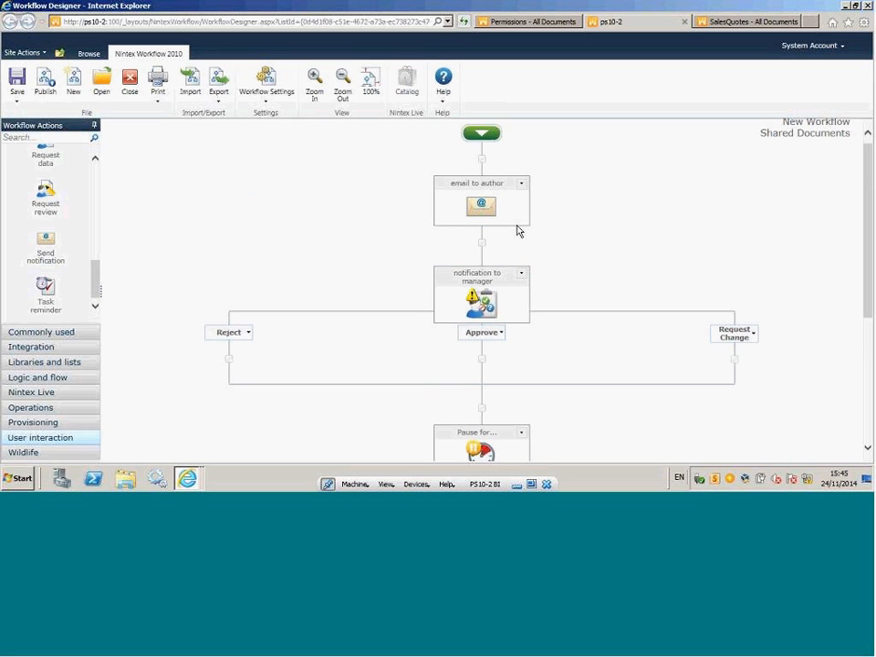
drag(869, 161, 867, 209)
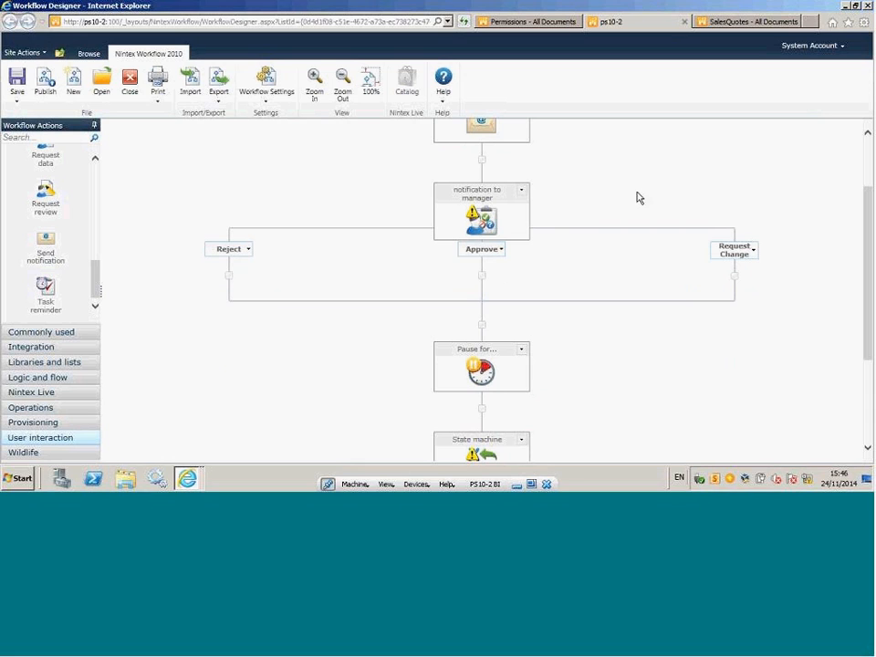
Disable the Pause for... action between the notification to manager branches and the State machine.
drag(865, 222, 863, 249)
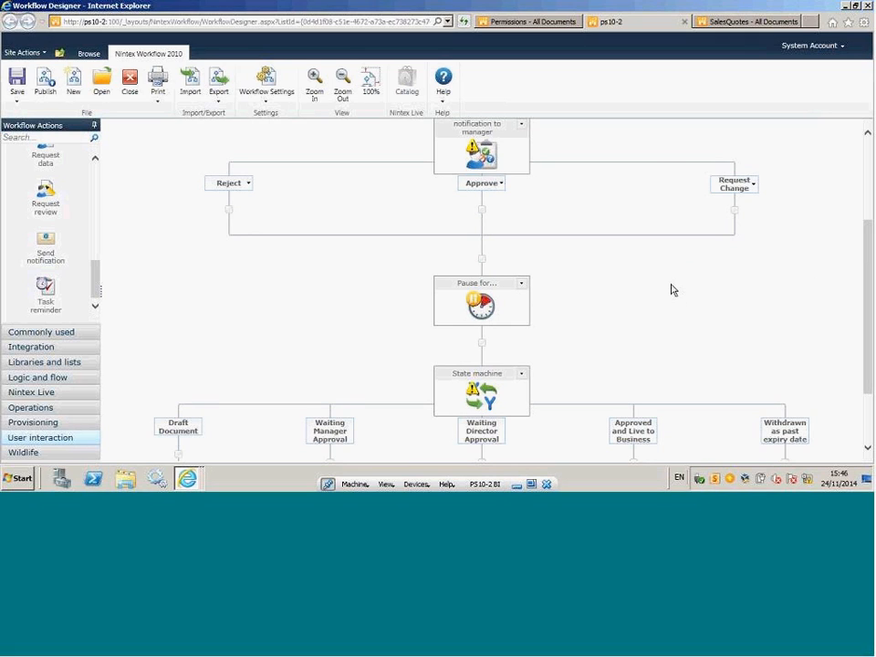
click(522, 284)
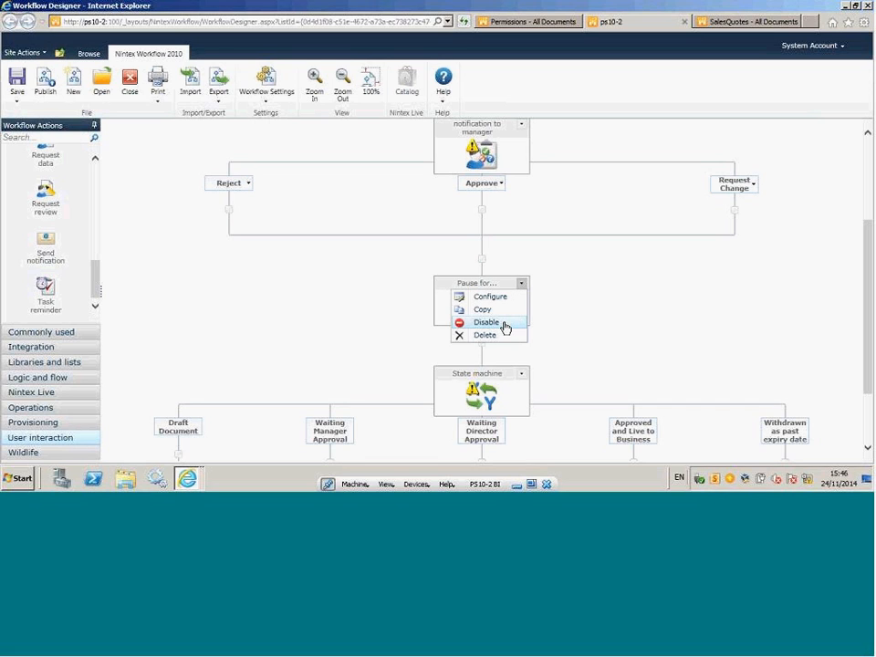
click(505, 324)
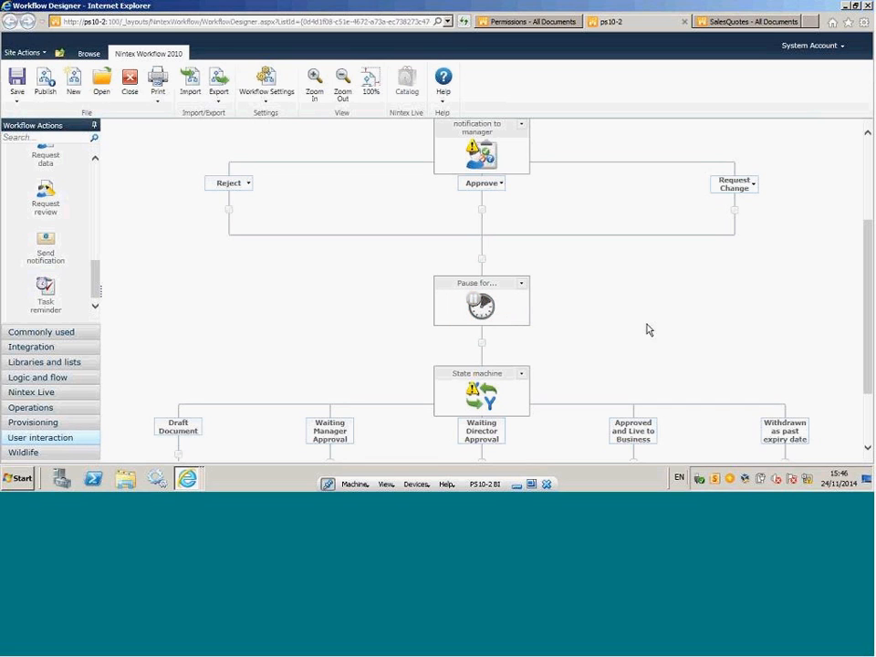
click(522, 375)
click(487, 412)
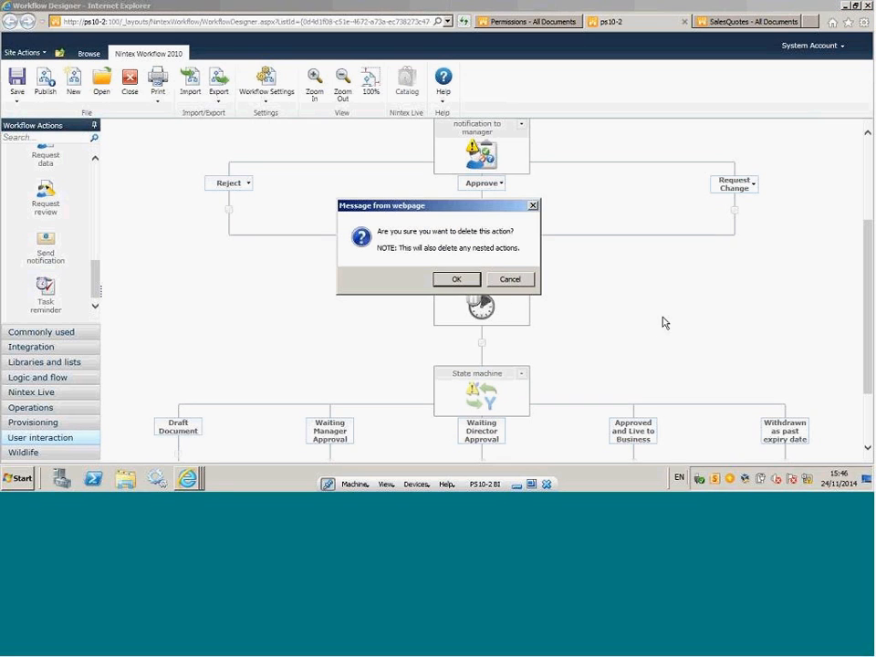
click(504, 280)
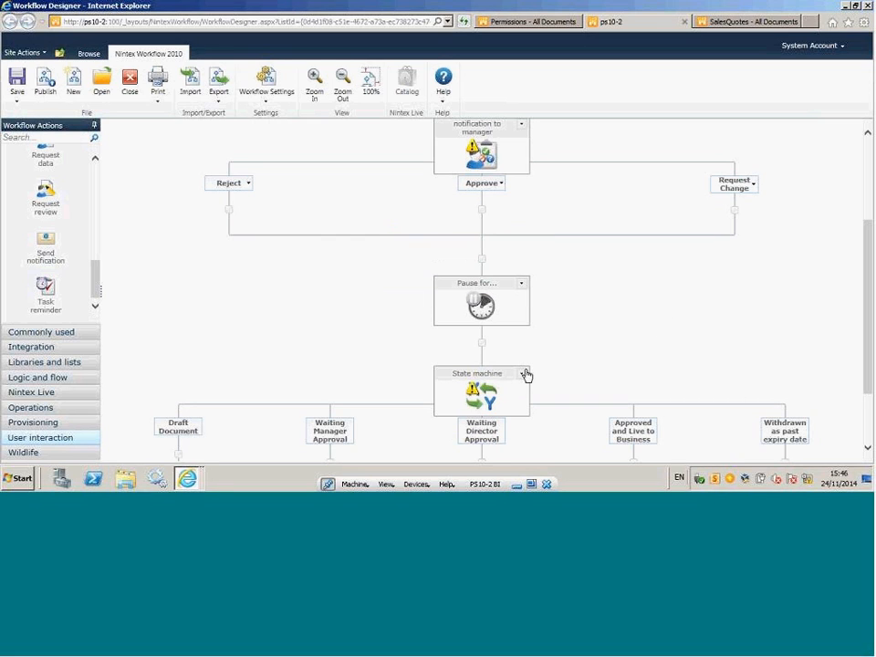
Disable the State machine action and re-enable the Pause for... action above it.
click(523, 375)
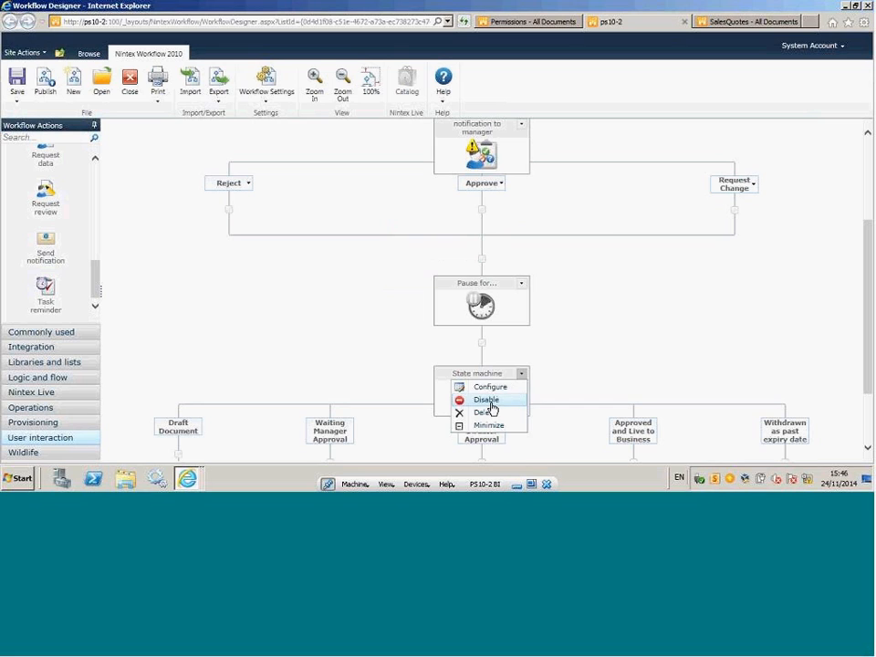
click(490, 403)
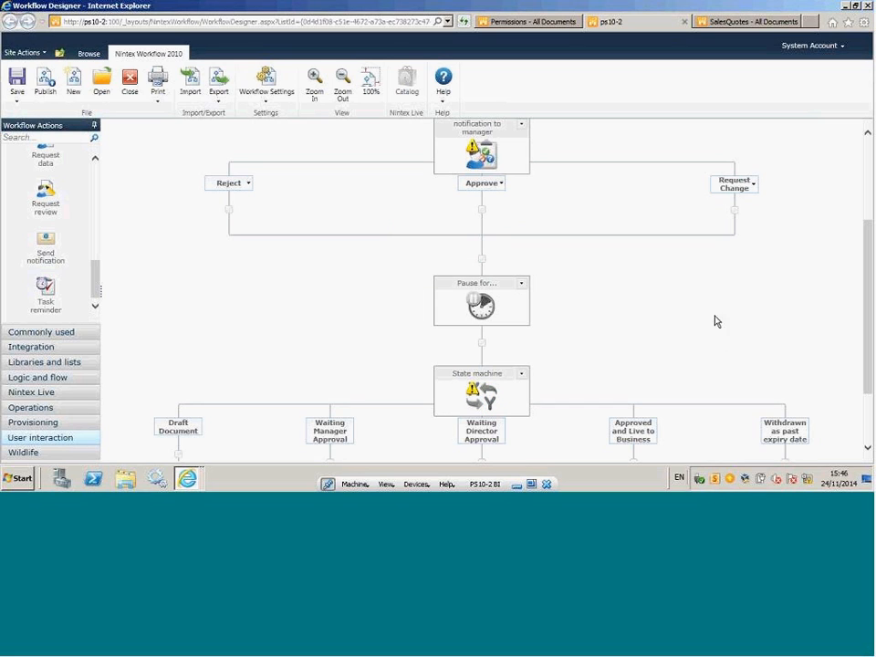
scroll(701, 334, down, 3)
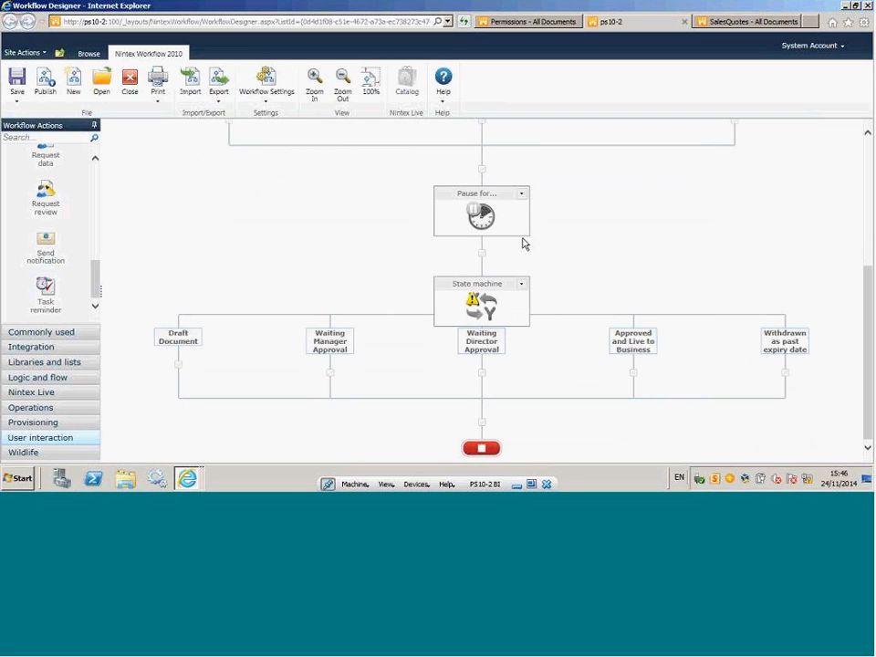
click(522, 195)
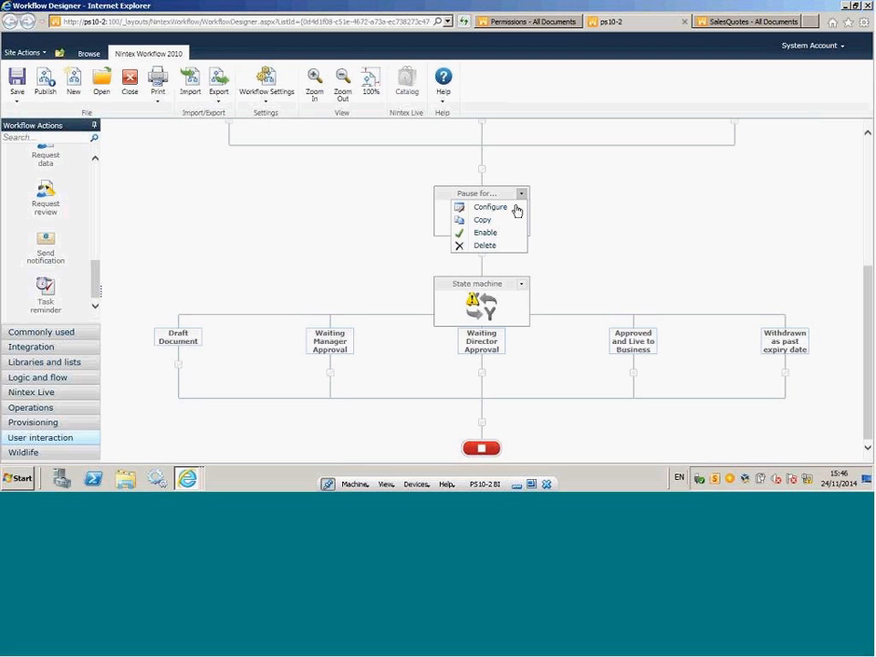
click(485, 235)
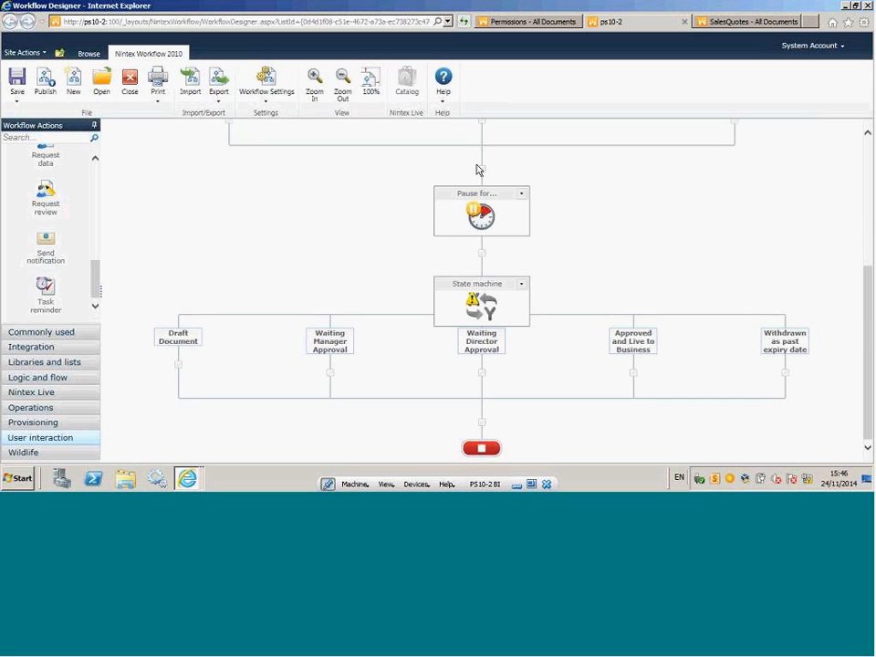
Create a new Nintex site workflow, leaving the current workflow without saving its changes.
click(31, 53)
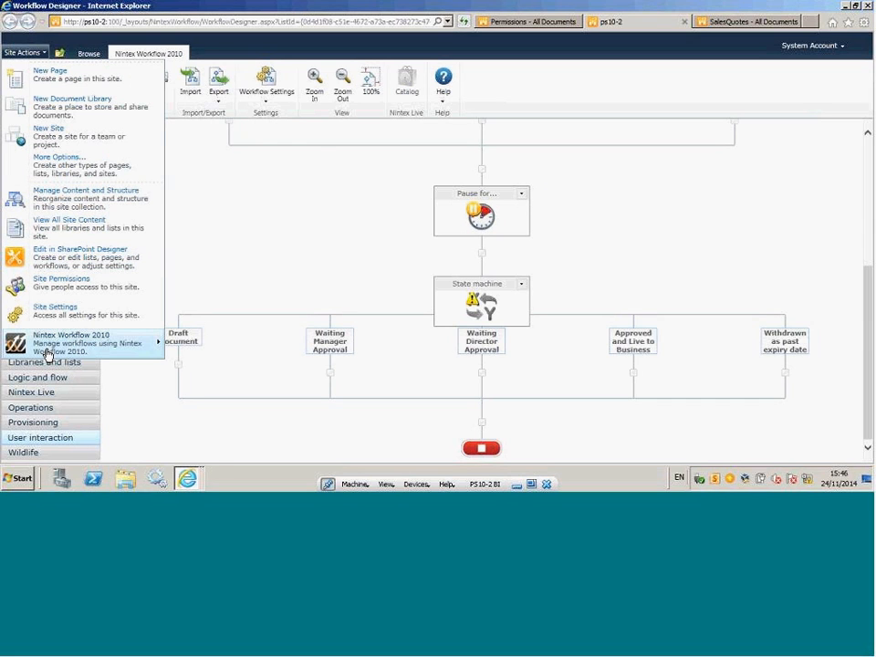
mouse_move(58, 349)
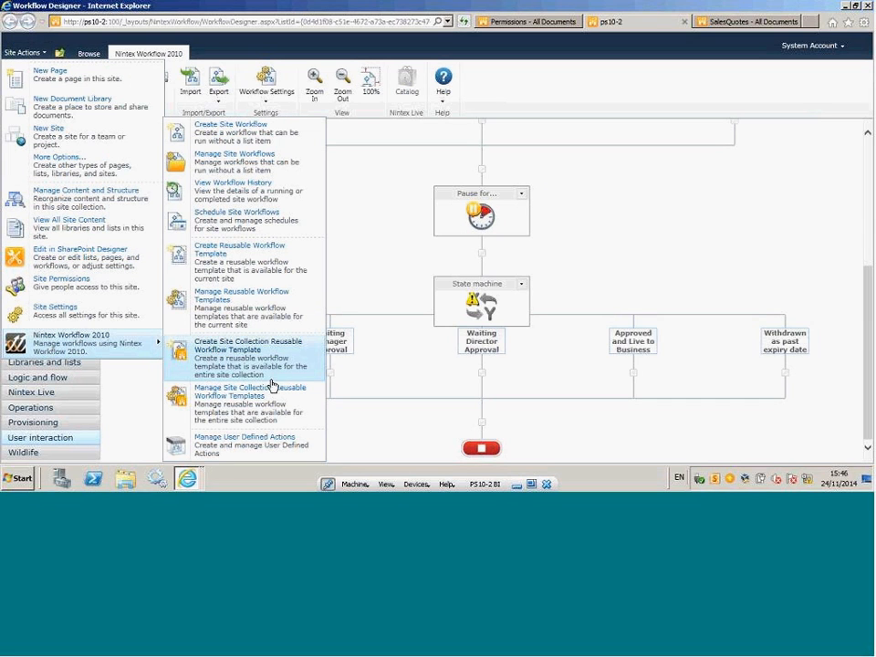
click(286, 138)
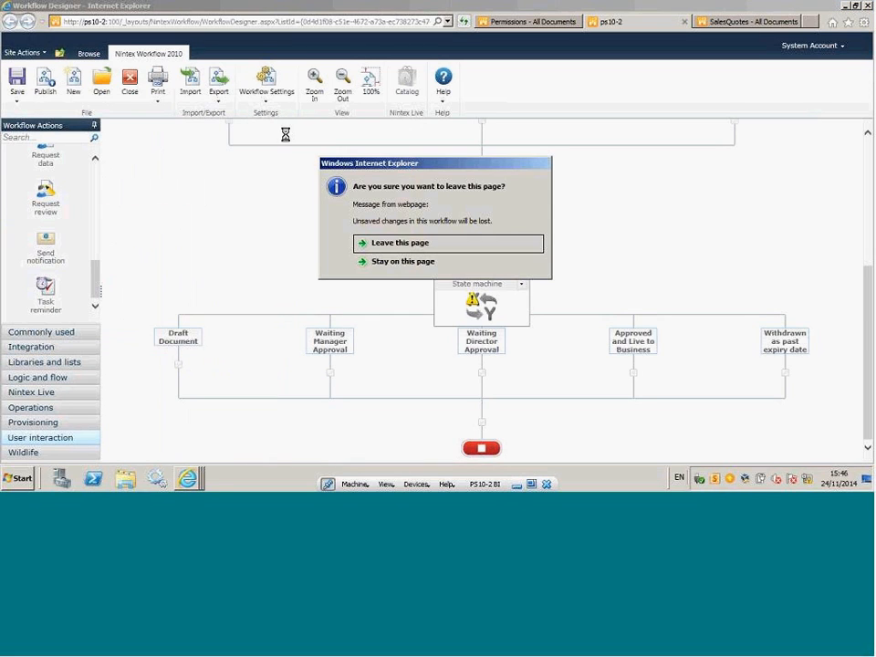
click(396, 257)
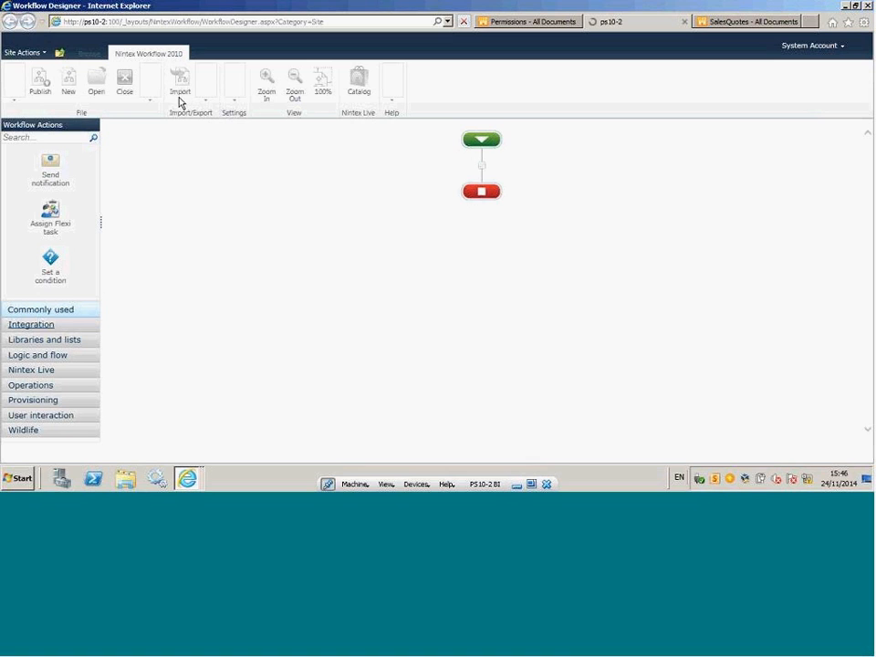
Show the site's Nintex Workflow 2010 management options.
click(43, 55)
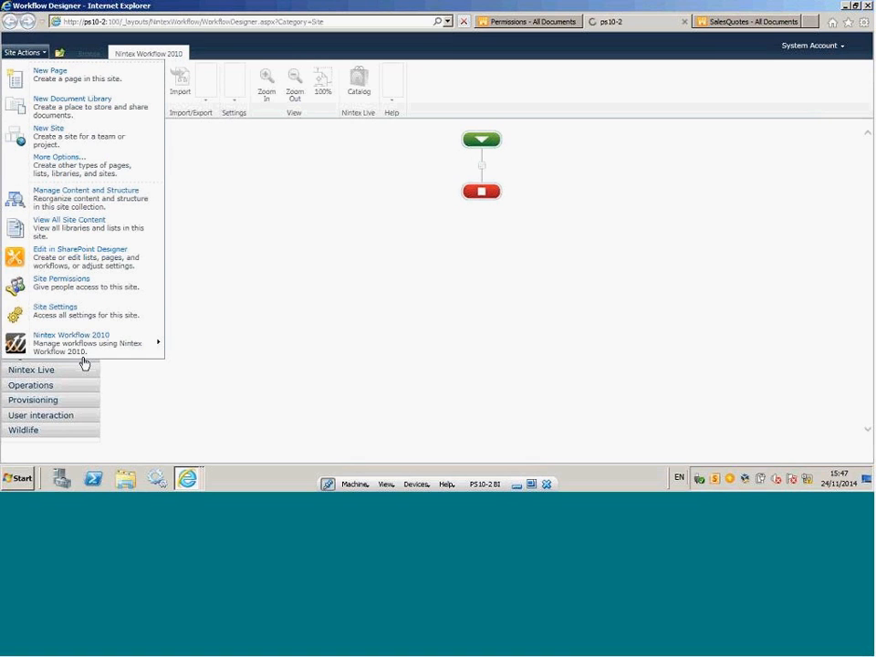
mouse_move(88, 344)
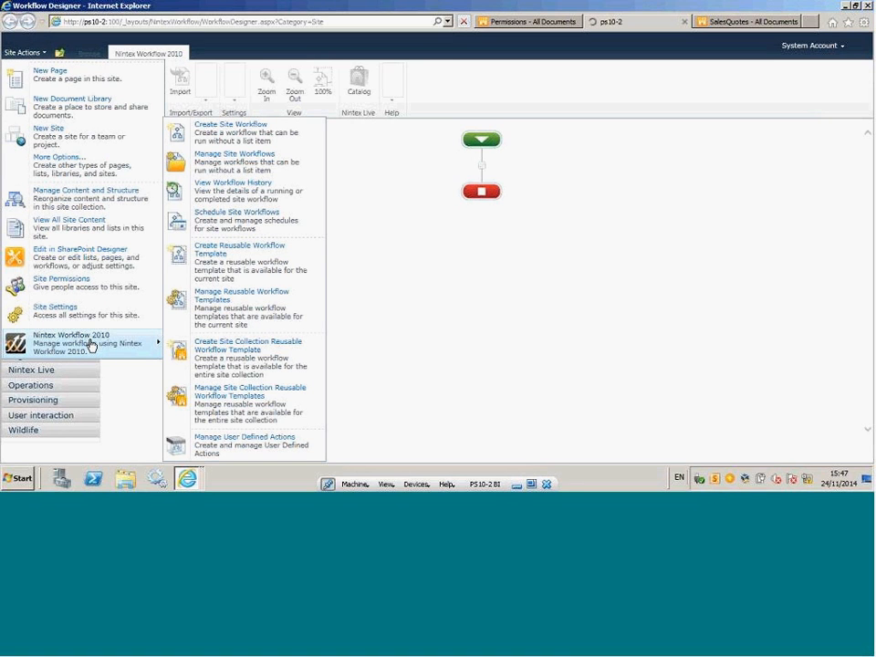